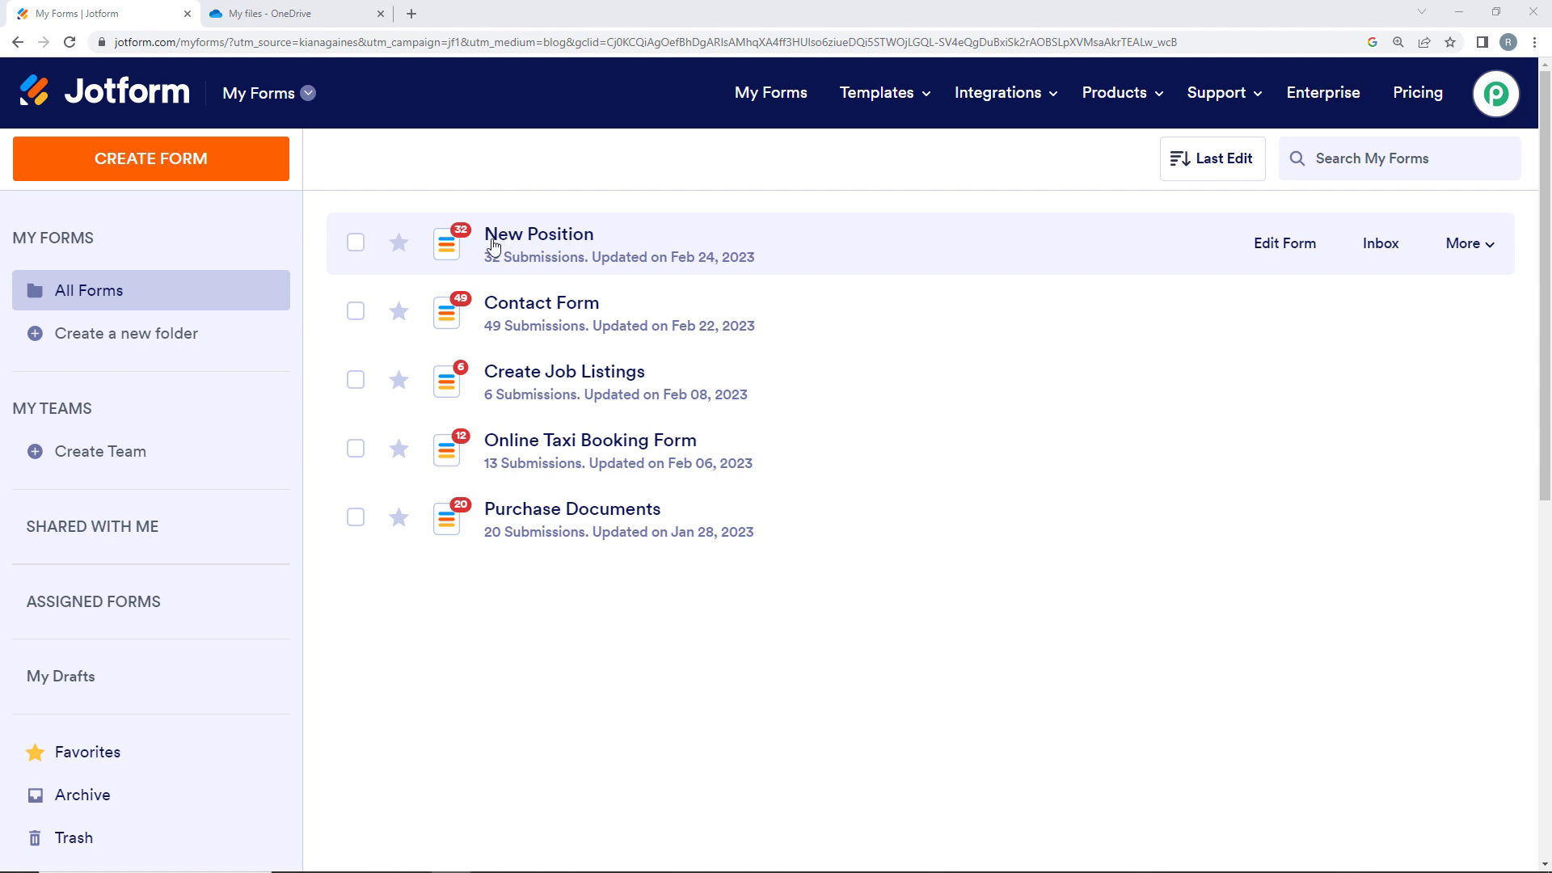
- Review the OneDrive Resume folder and the Jotform forms list in their tabs
left_click(267, 13)
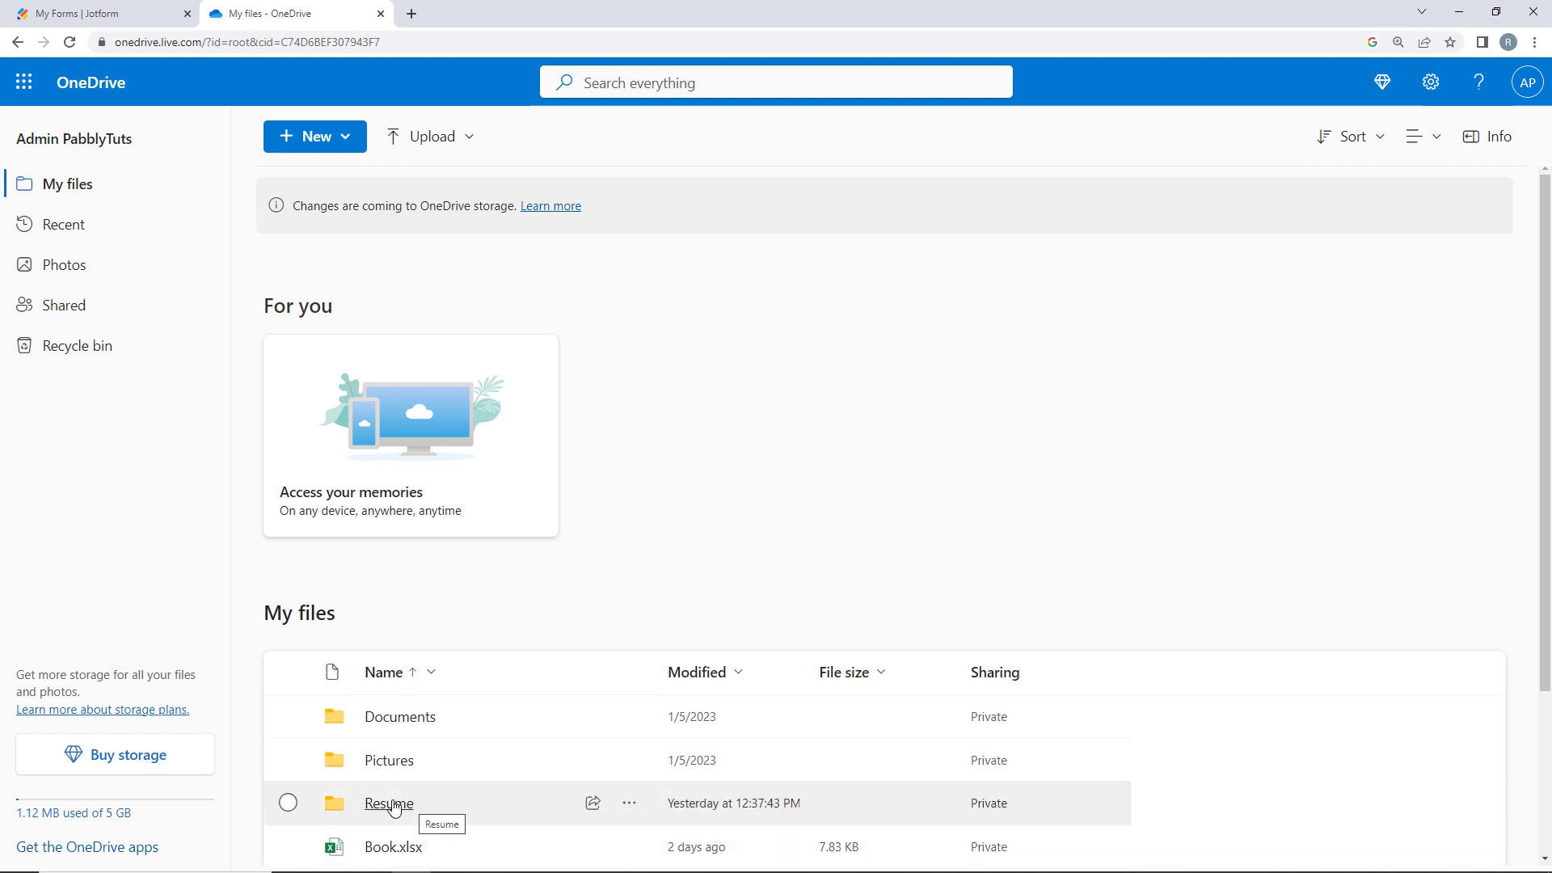
left_click(23, 7)
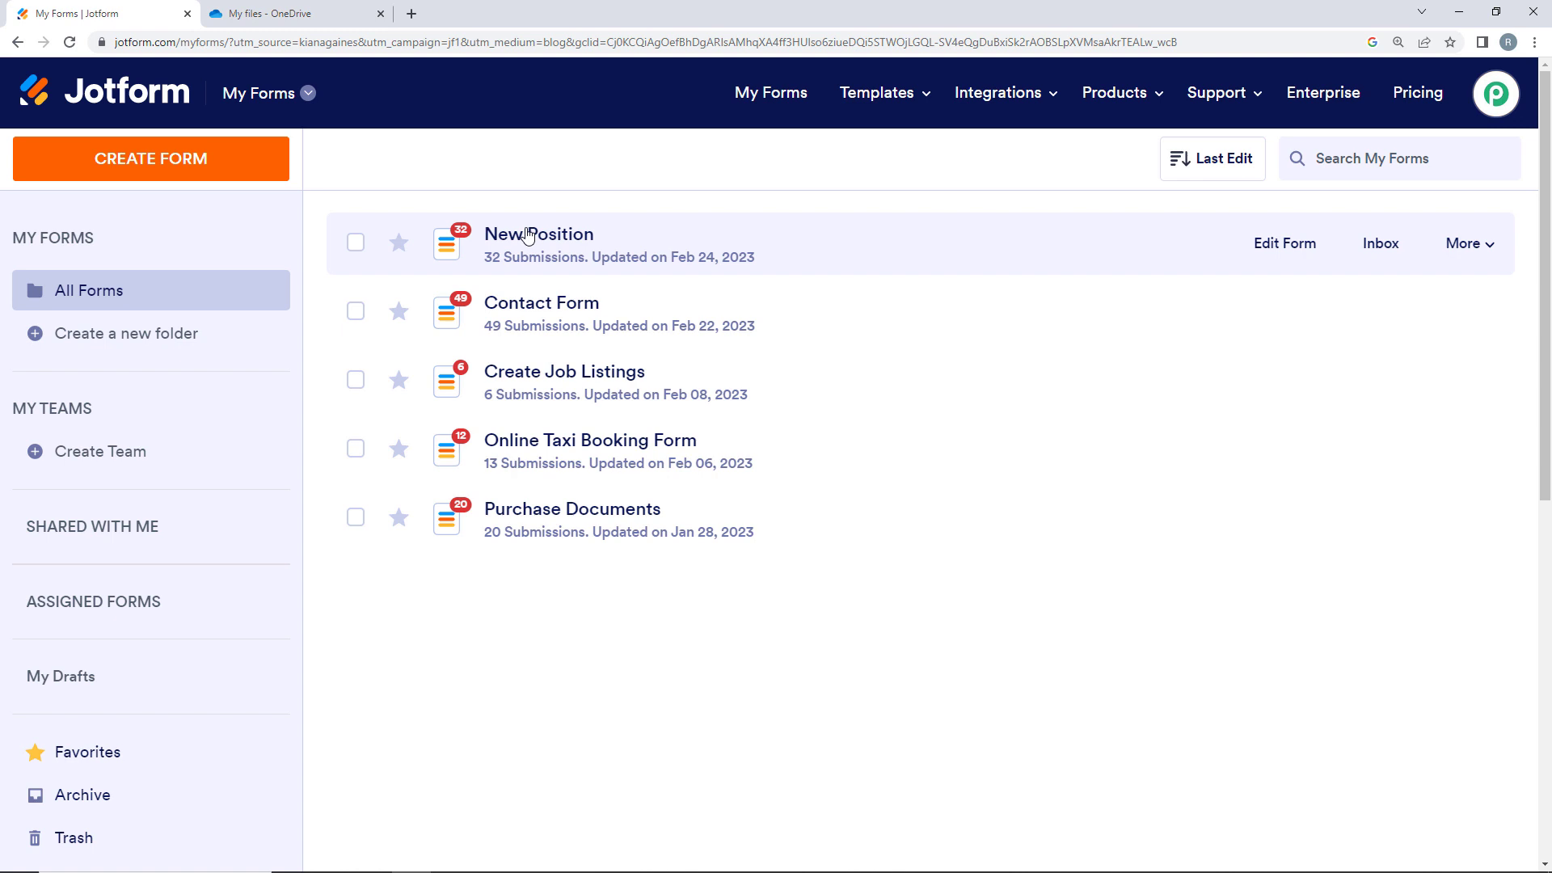
left_click(307, 13)
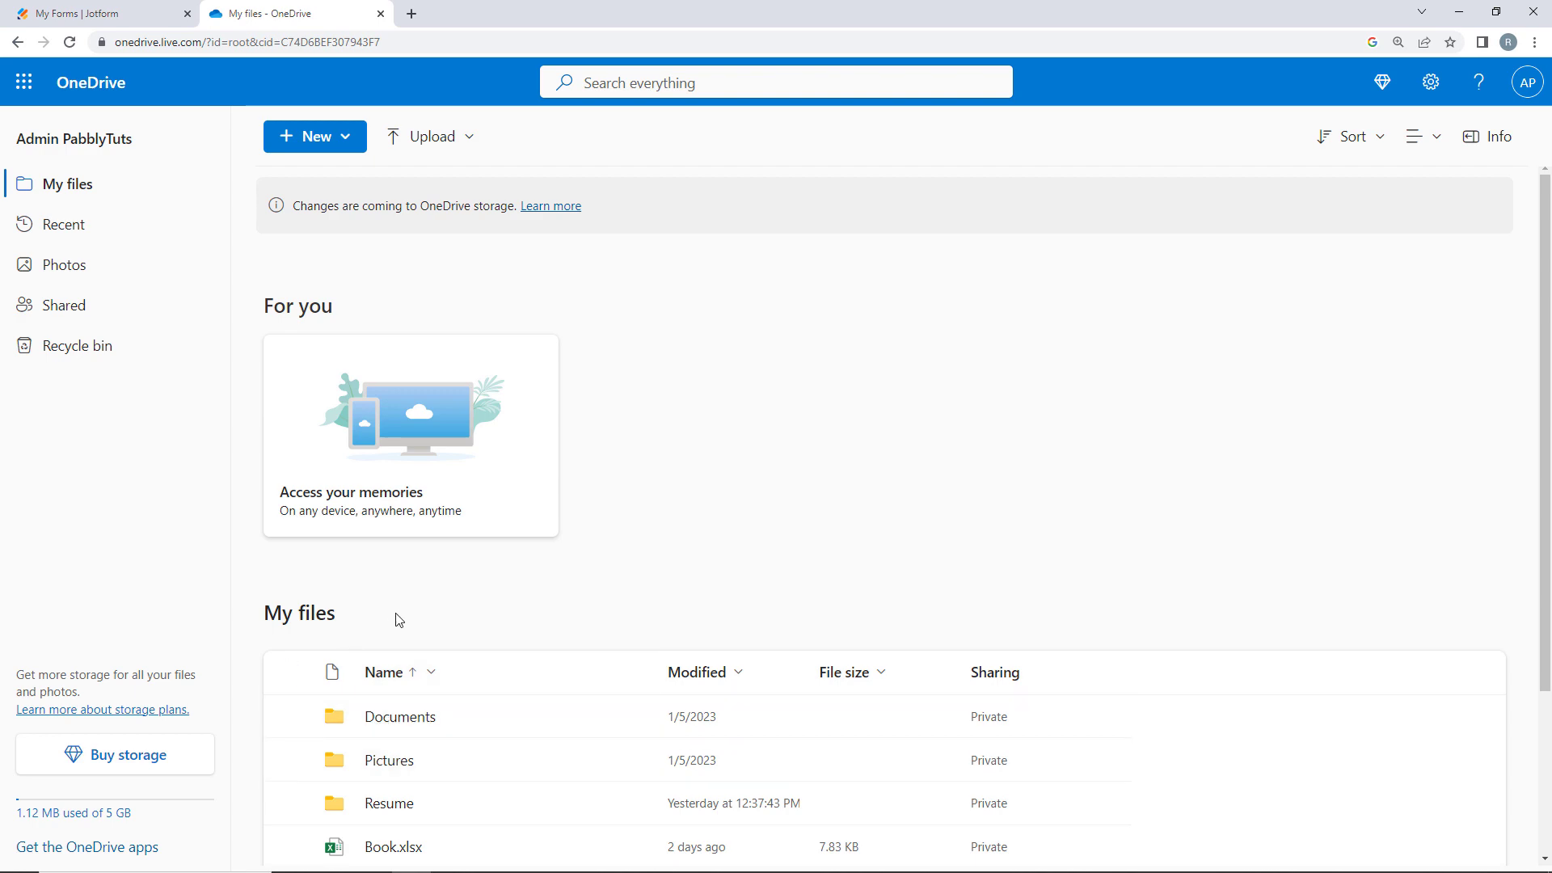
left_click(23, 6)
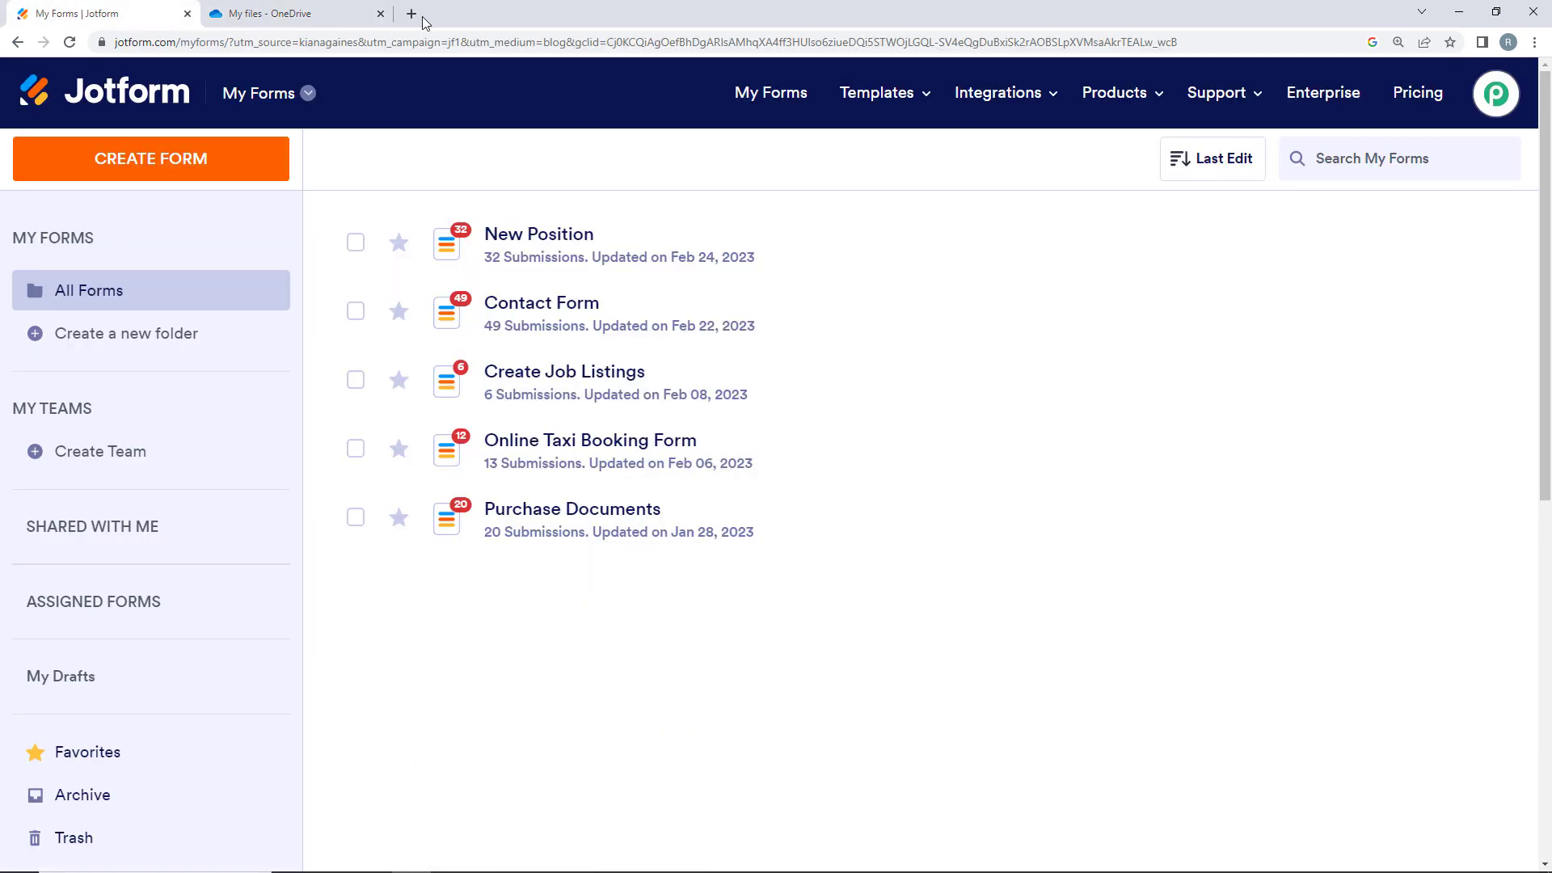
left_click(414, 14)
left_click(250, 44)
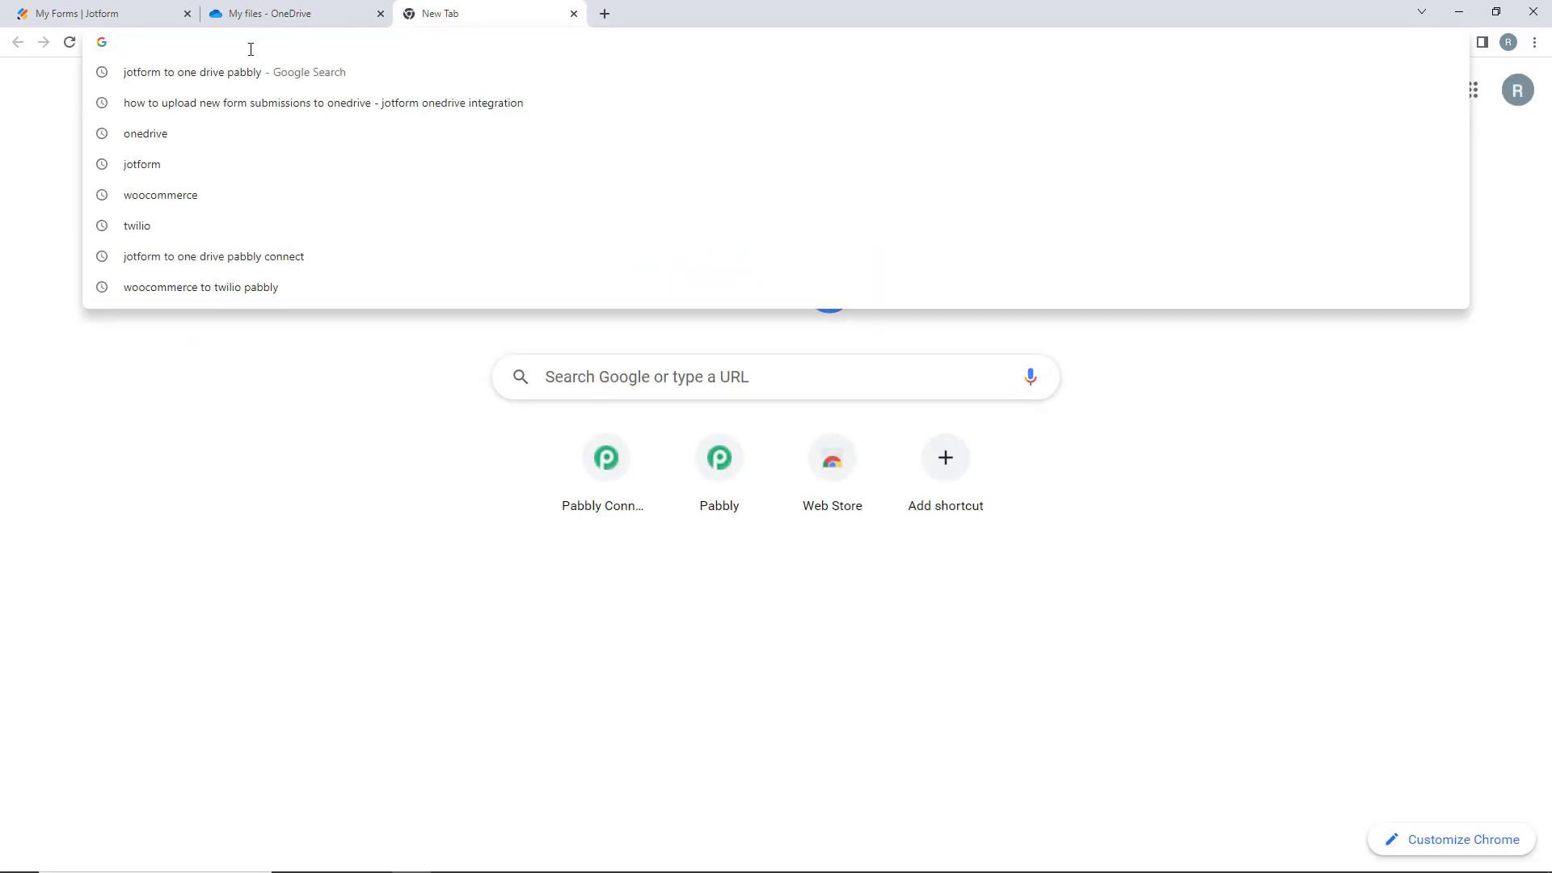
type("www")
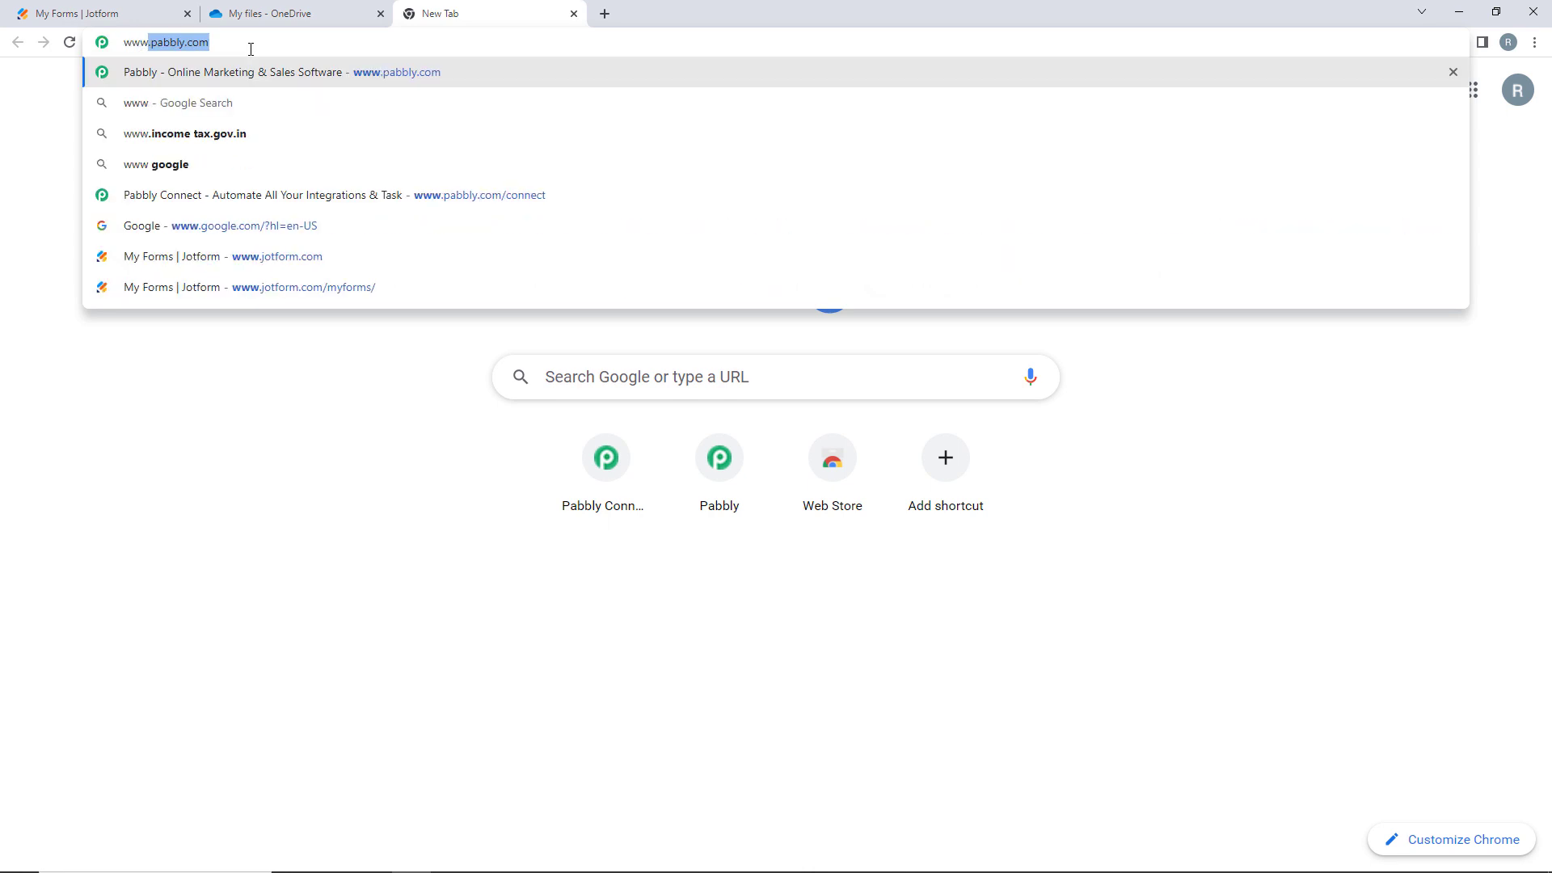
type(".pabbly.")
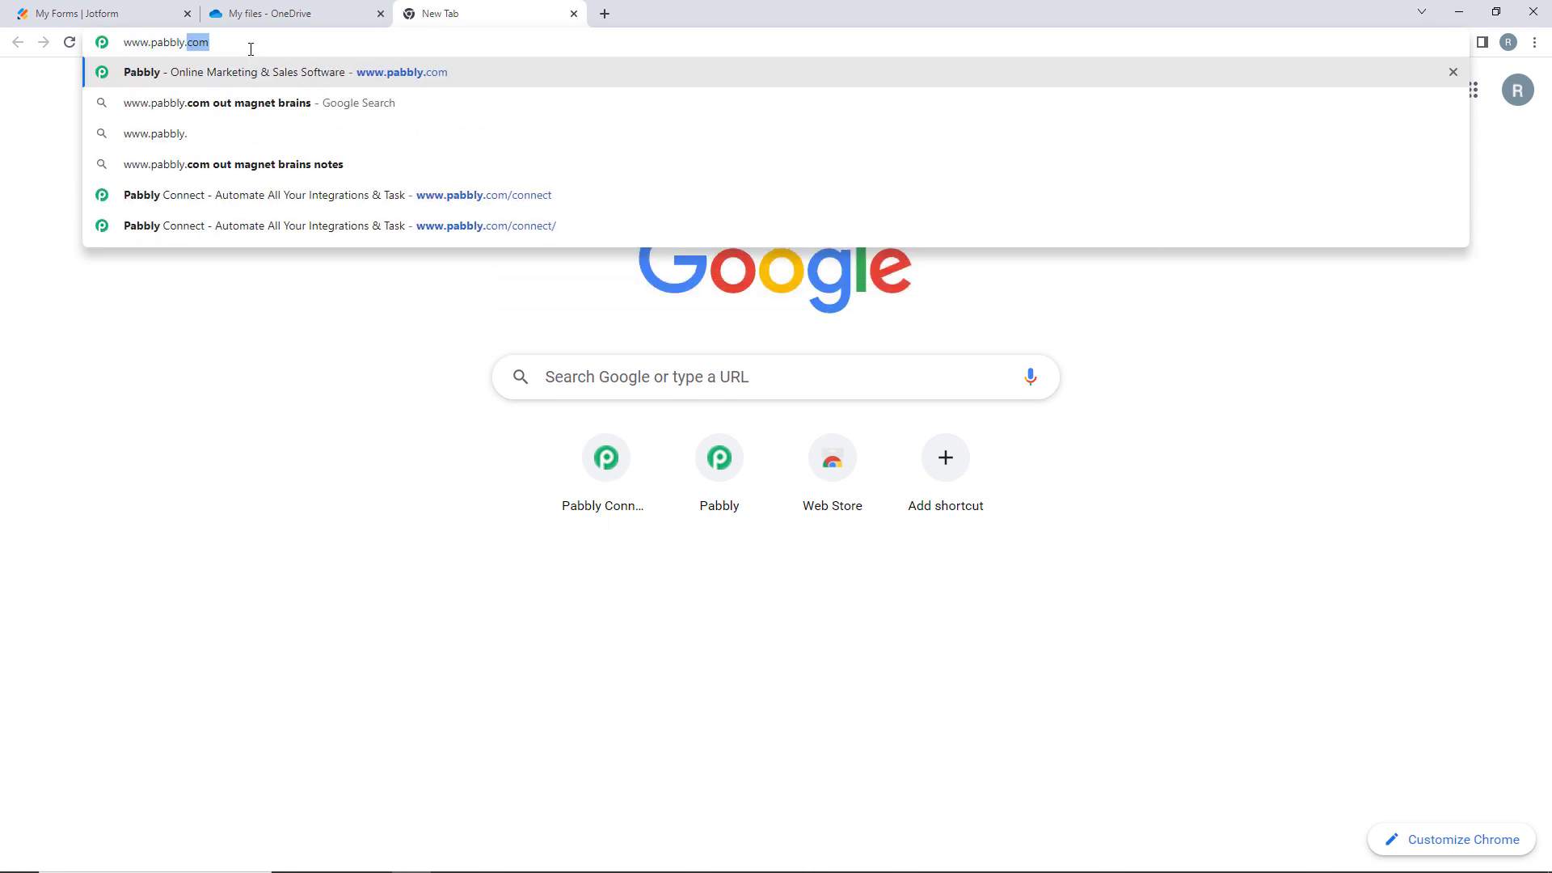
type("com/")
left_click(214, 197)
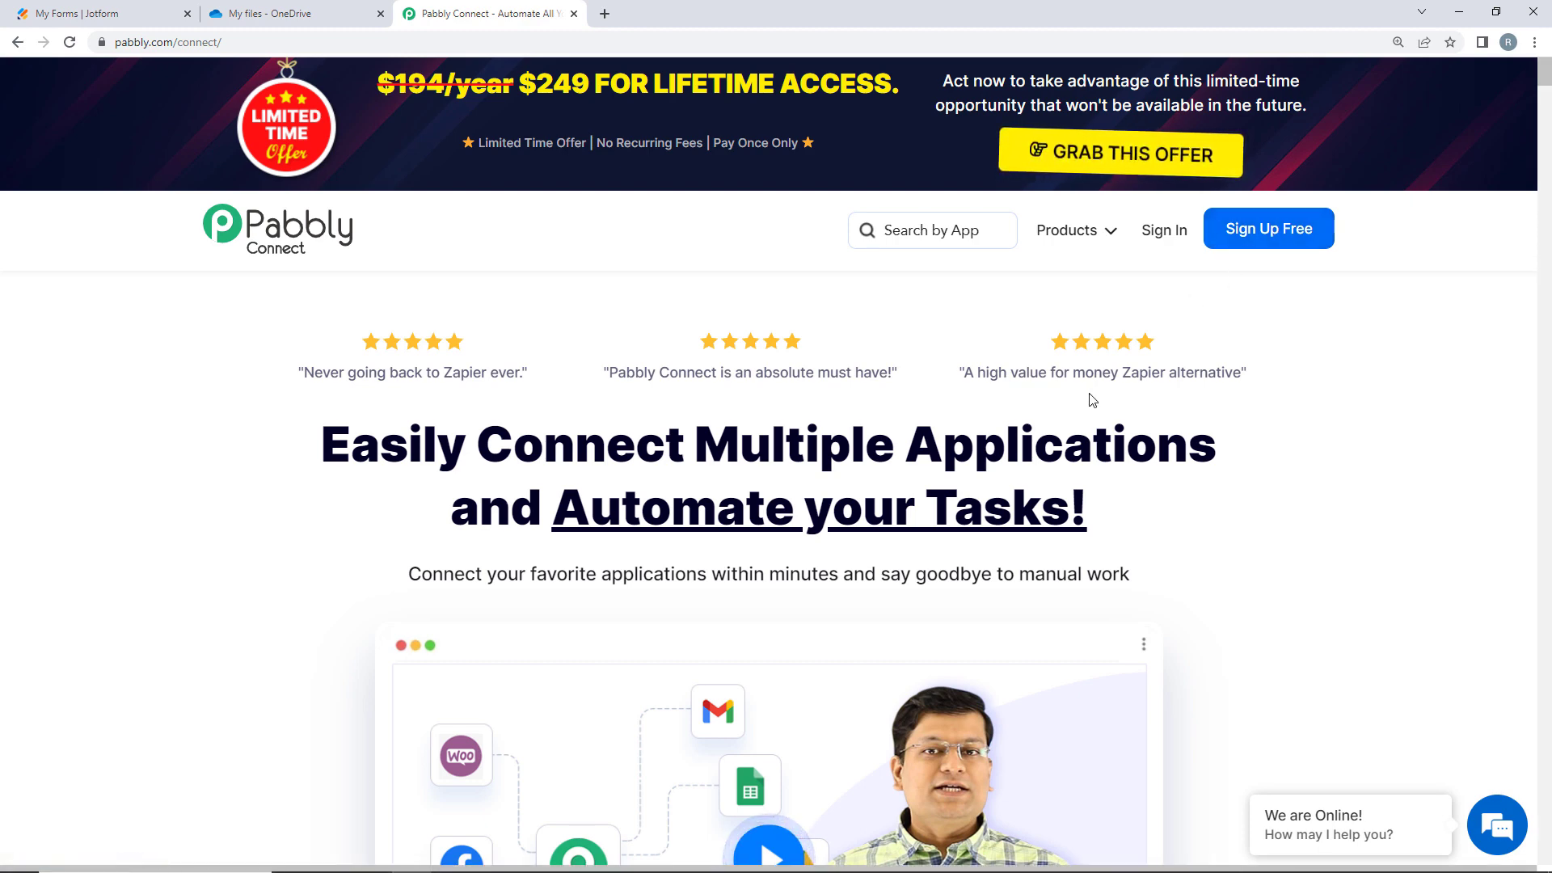
- Sign in to Pabbly and launch Pabbly Connect from the All Apps page
left_click(1161, 232)
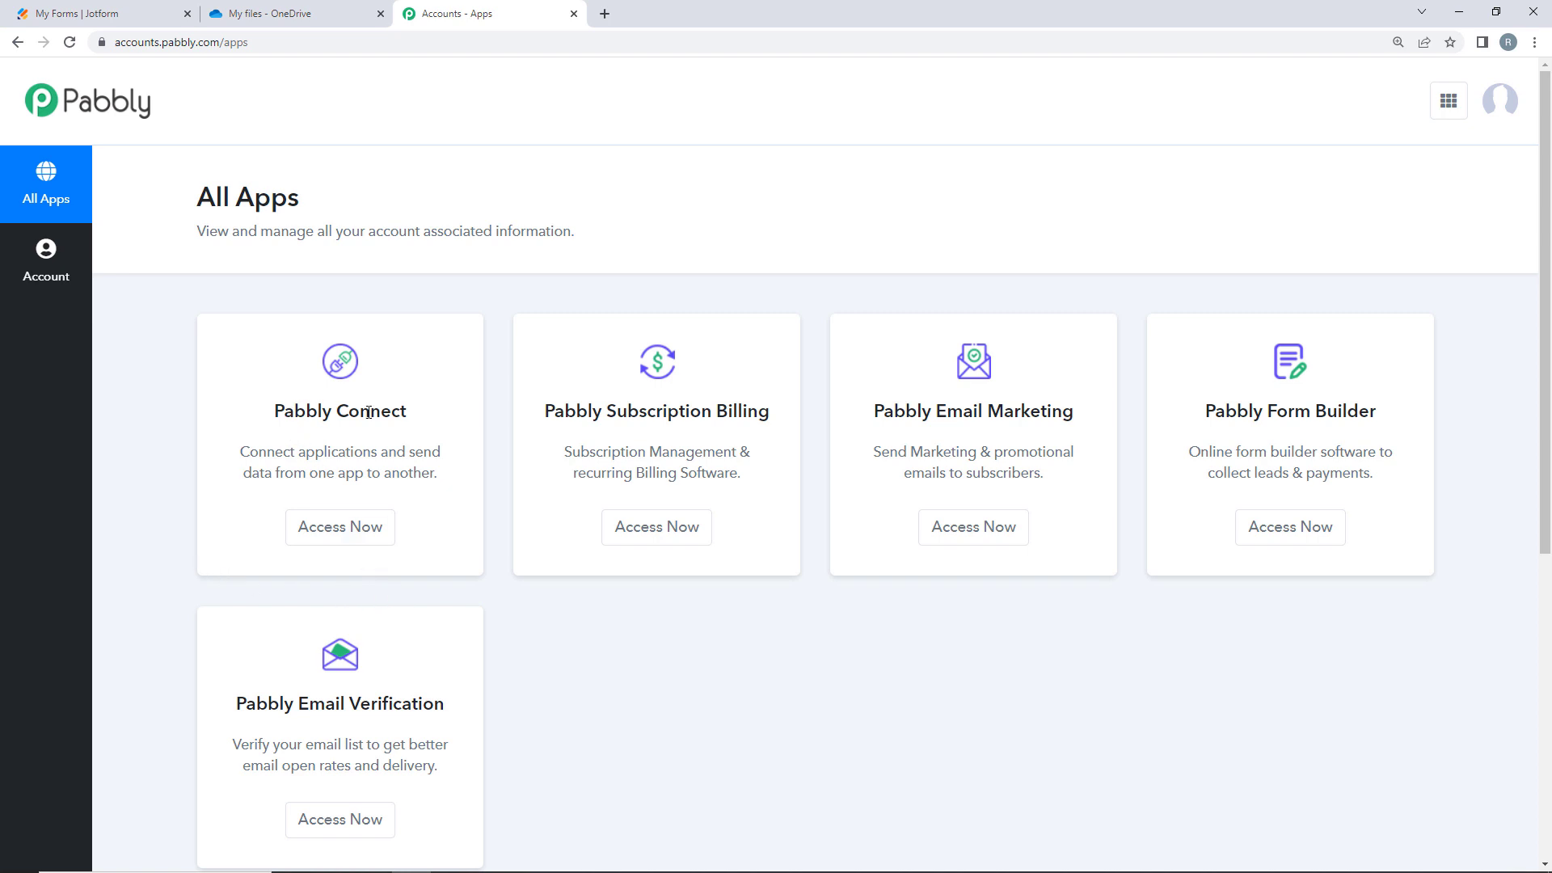
left_click(327, 525)
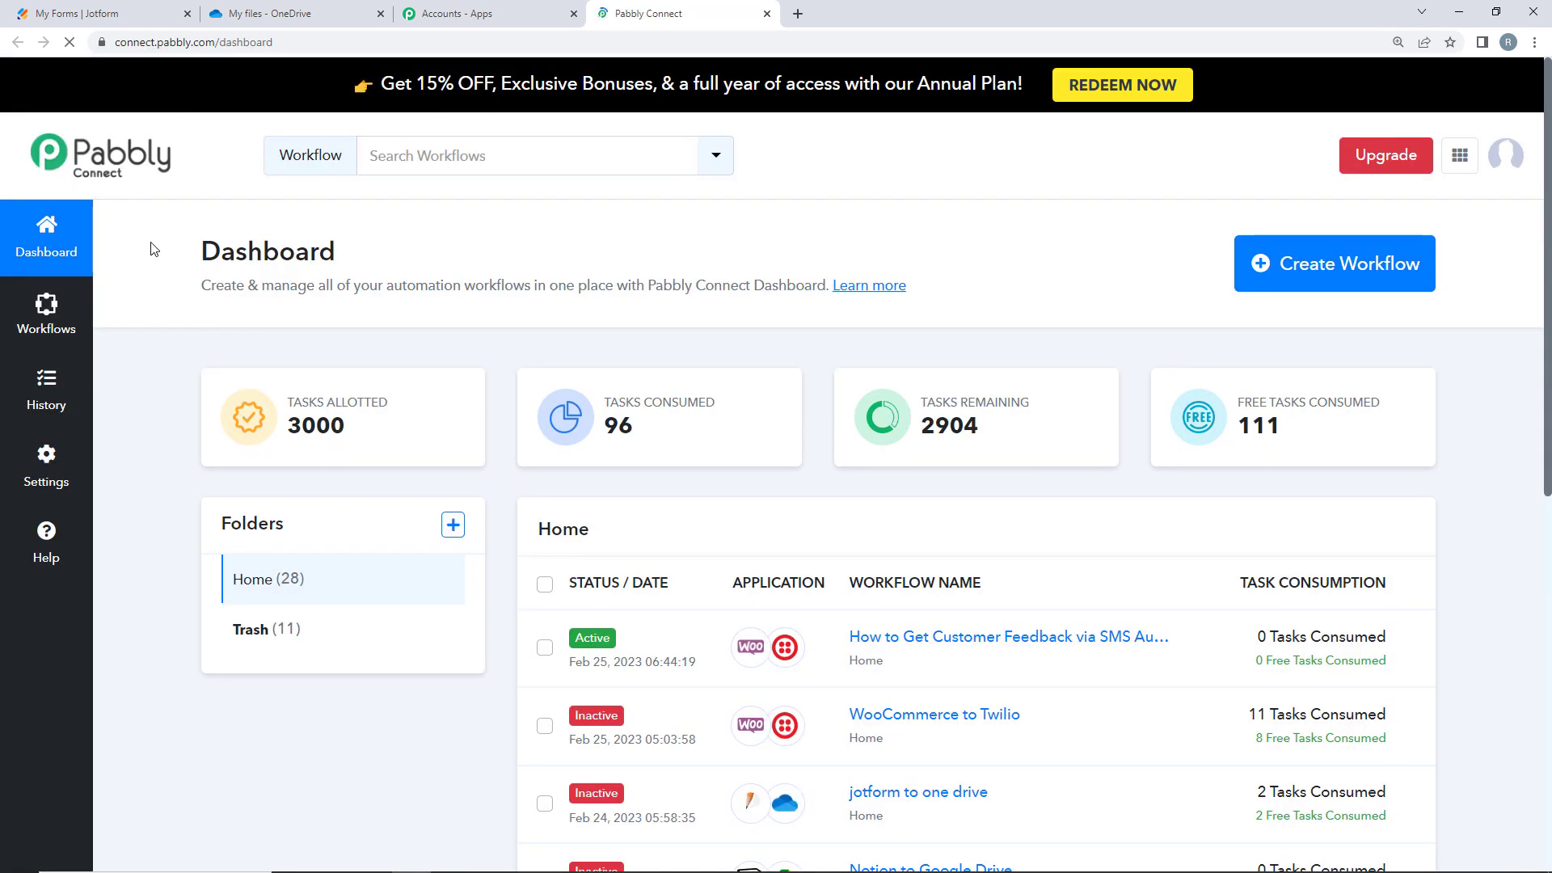
- Create a new workflow named 'Upload Attachment from Jotform to One Drive'
left_click(1326, 279)
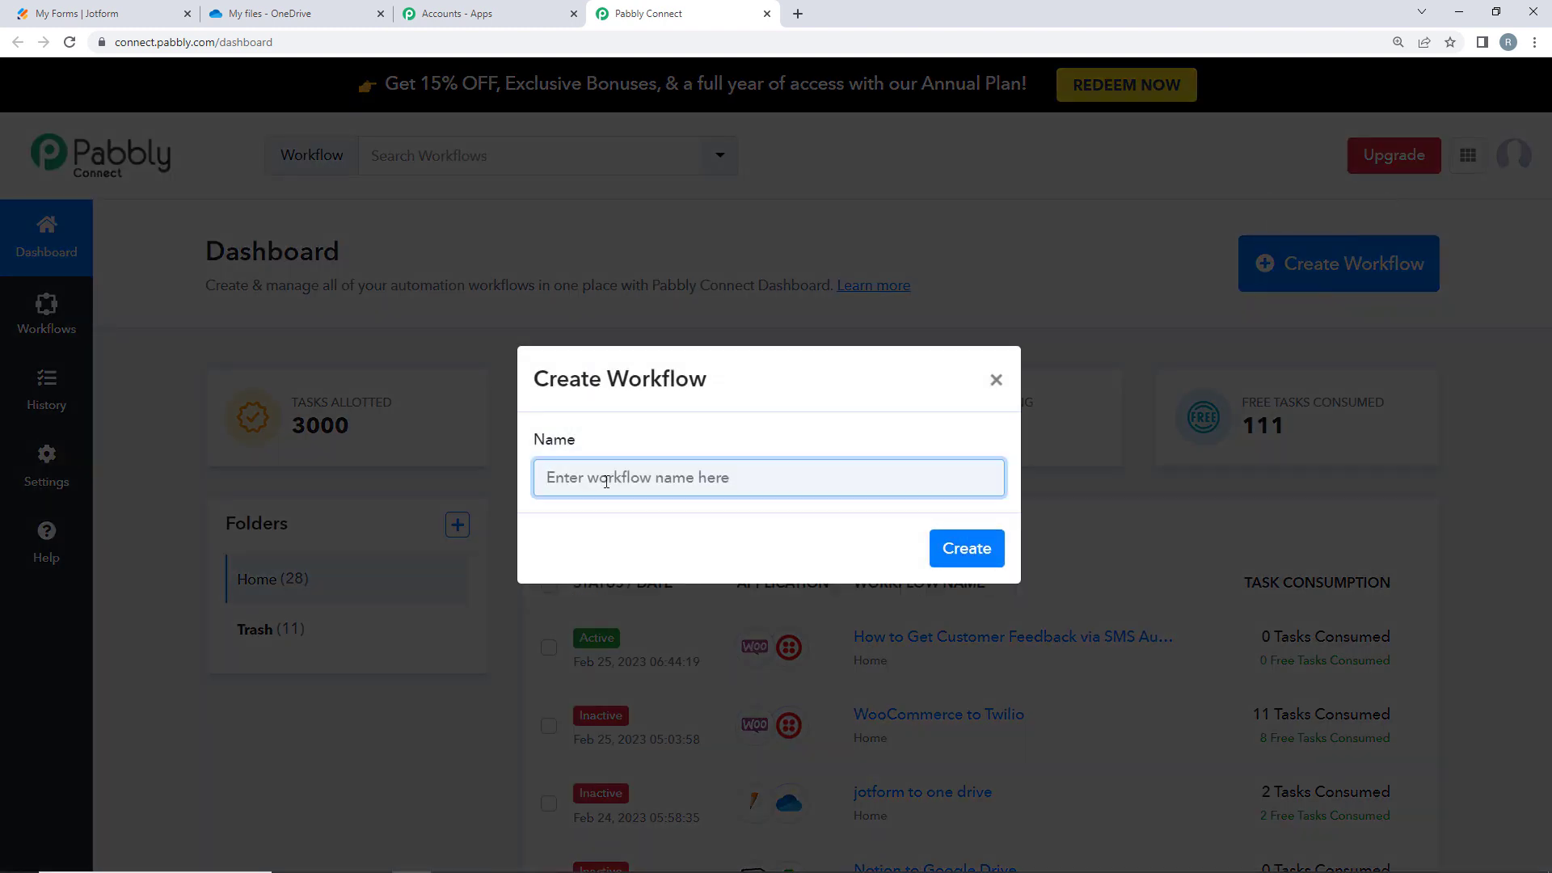
left_click(51, 7)
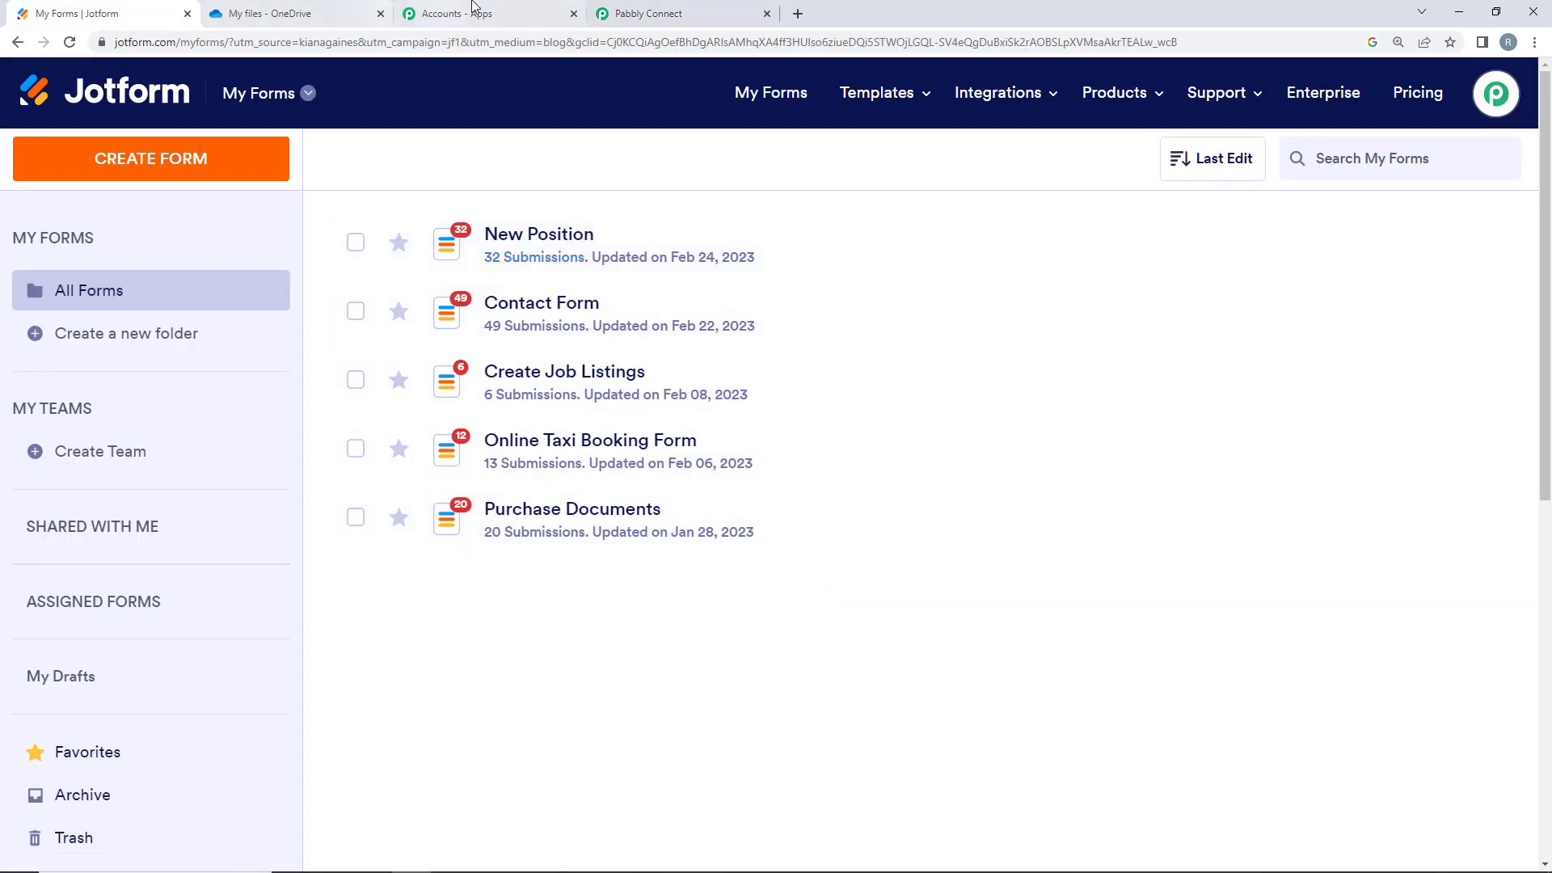
left_click(232, 13)
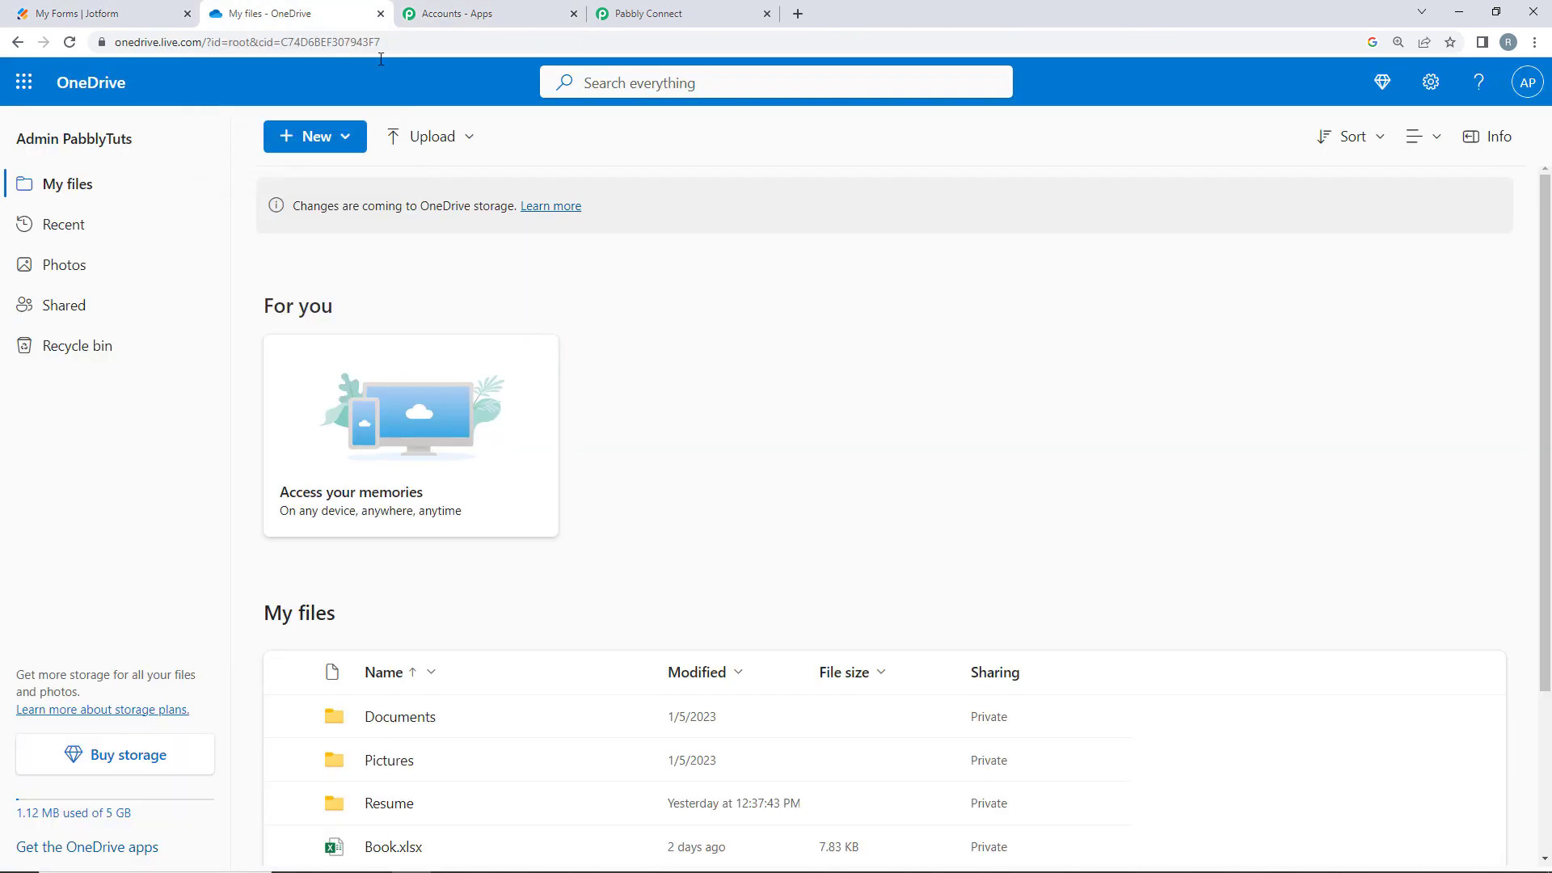
left_click(641, 9)
left_click(581, 478)
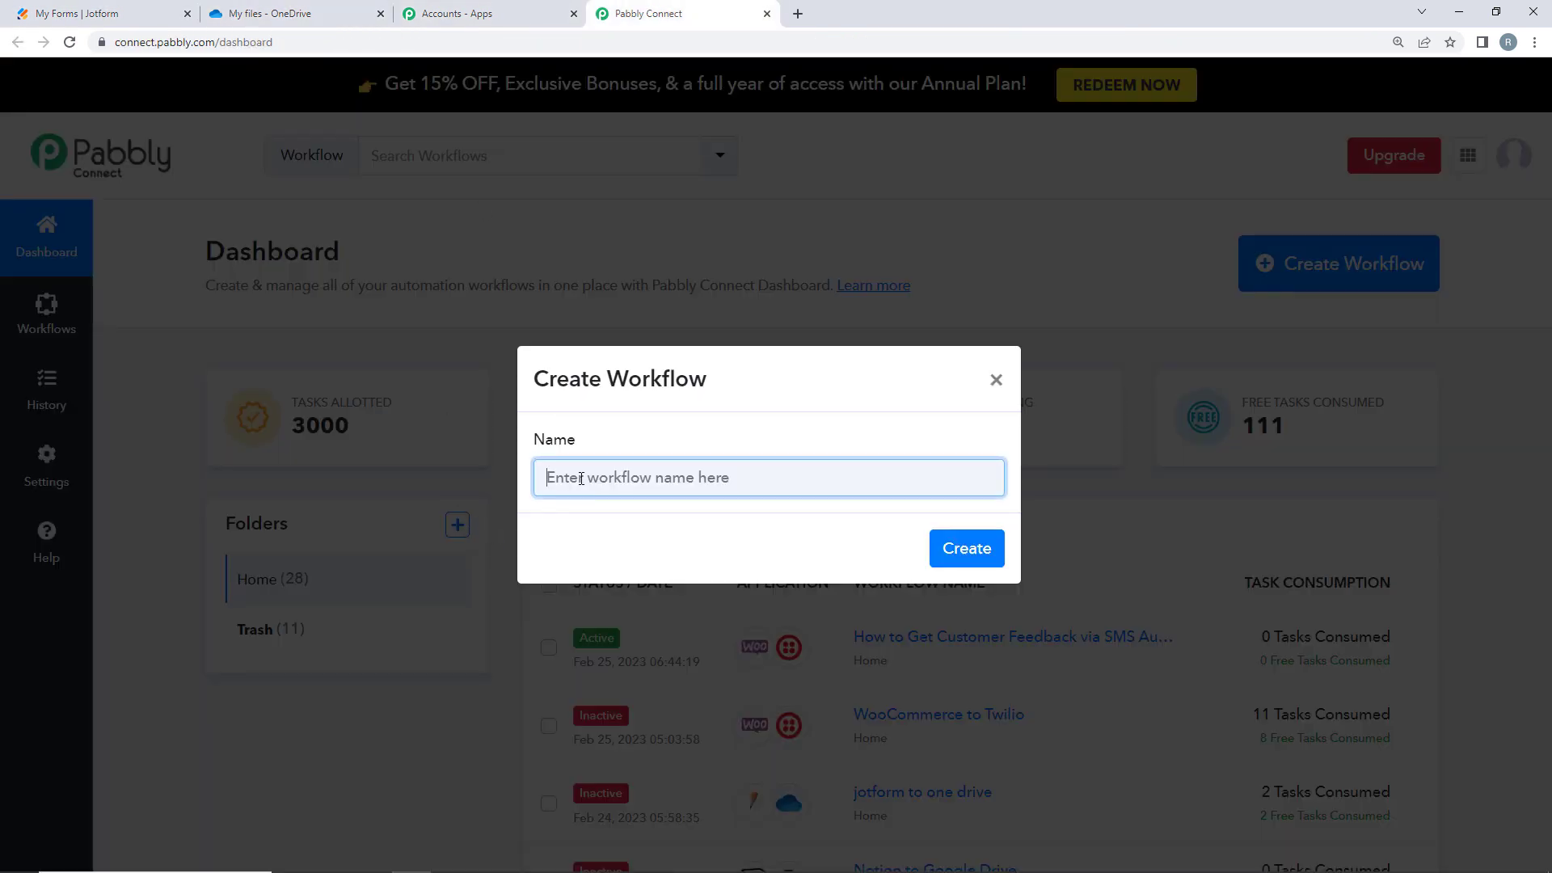
type("Upload Attachment from Jotform to One Drive")
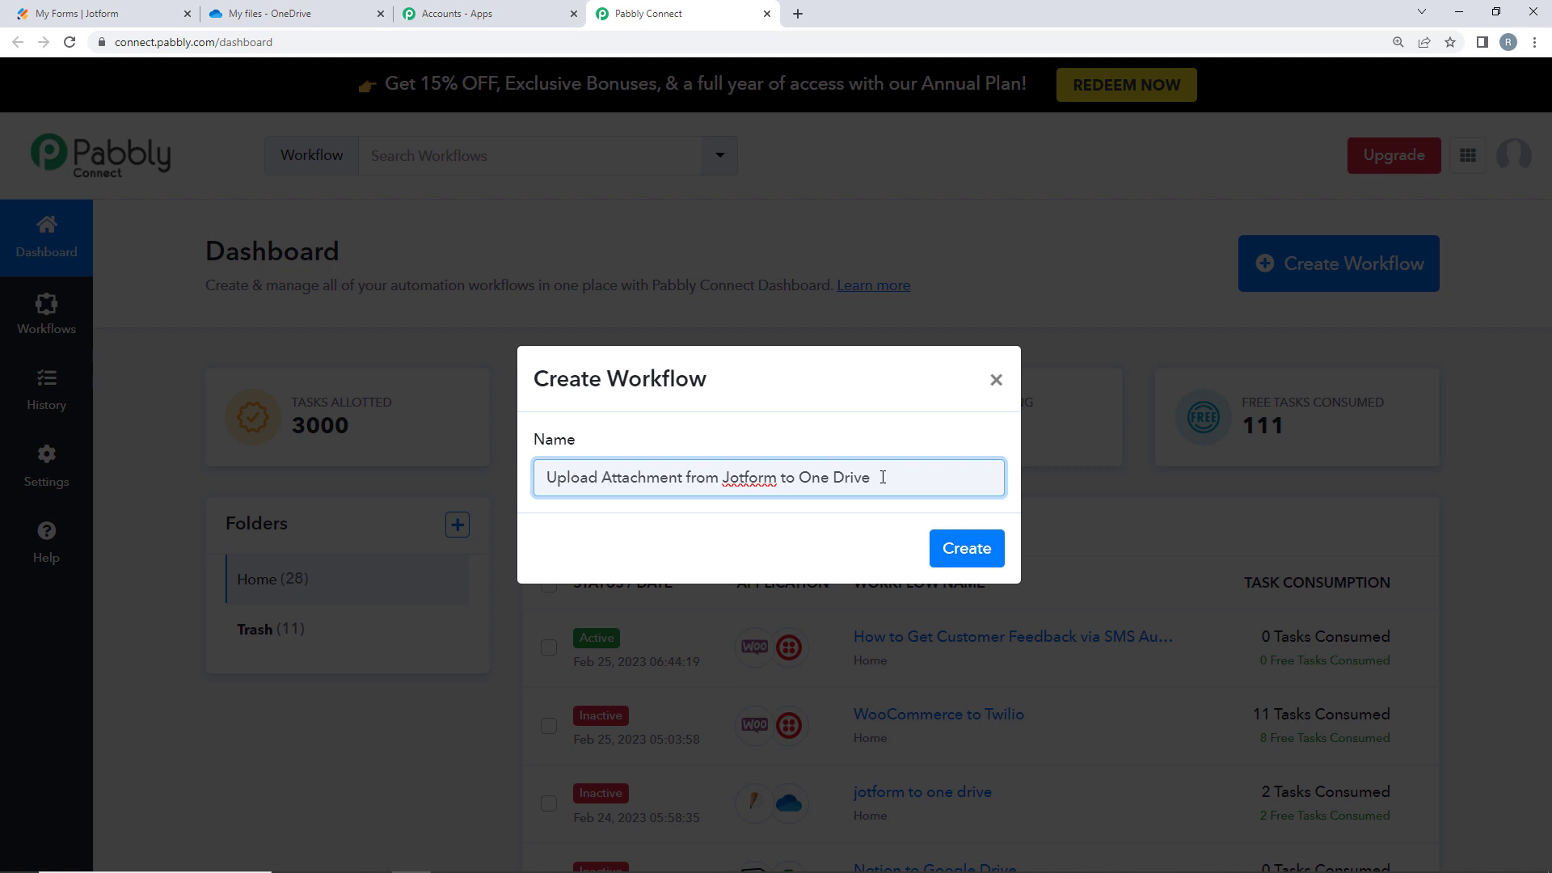
left_click(974, 566)
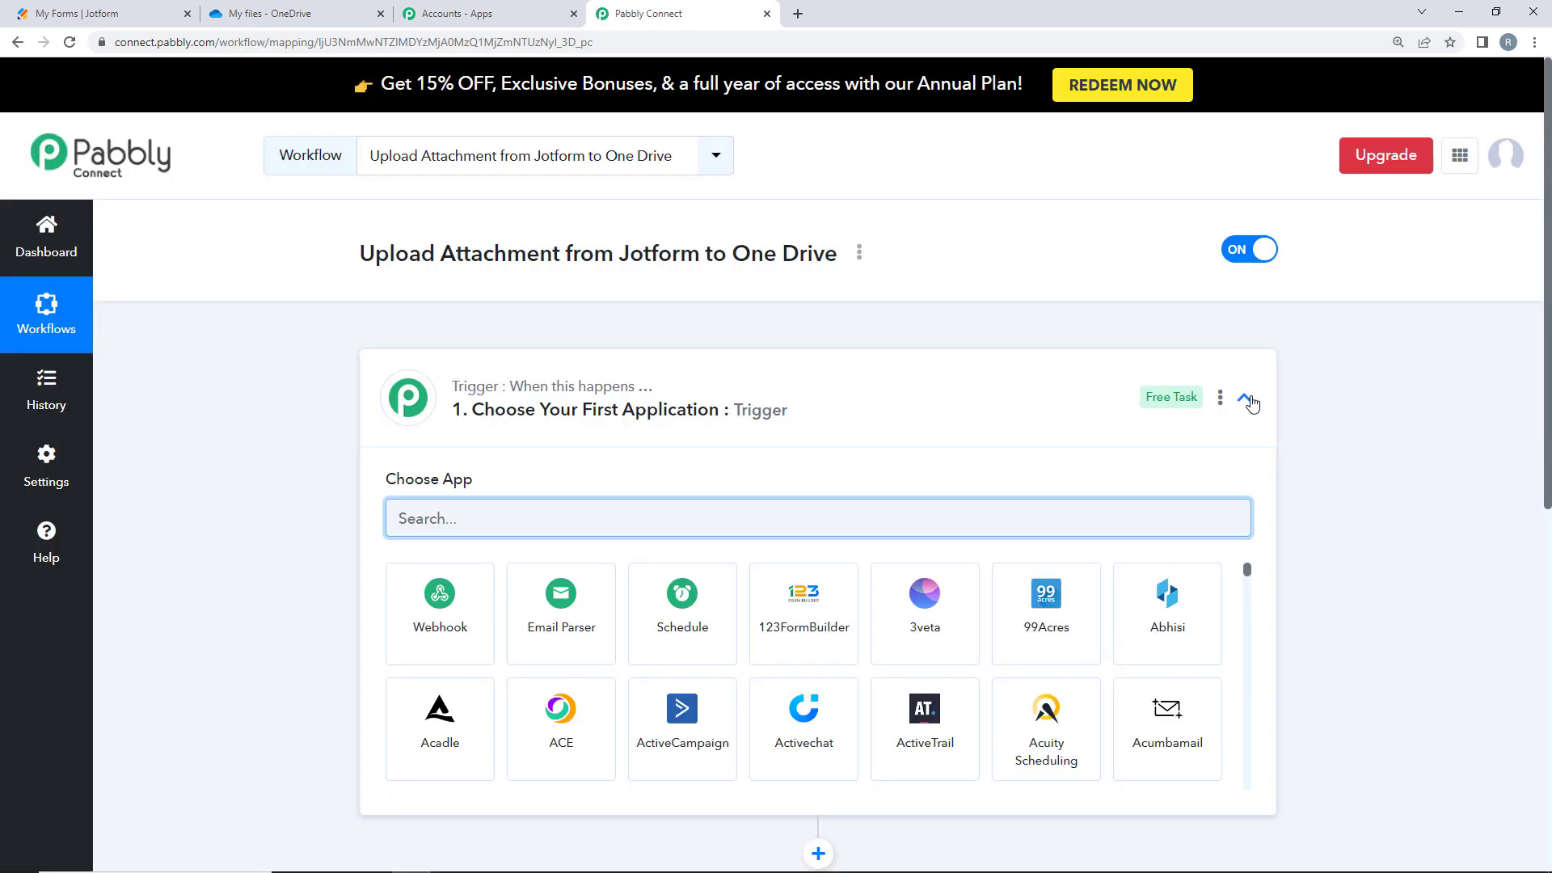
- Set the workflow trigger to the JotForm app with the New Response event
left_click(1245, 397)
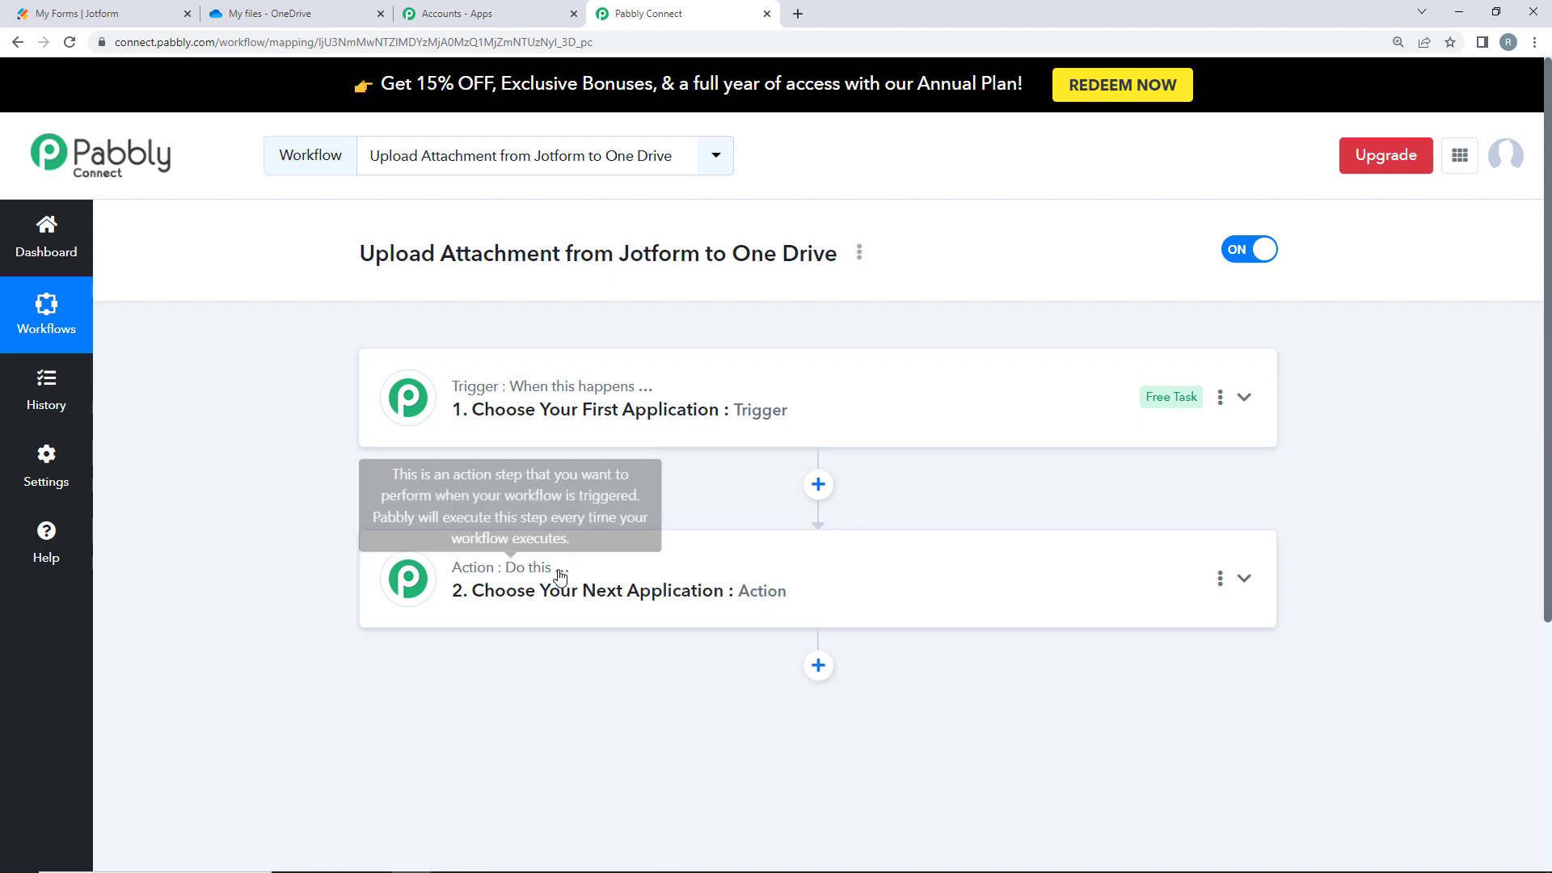
left_click(480, 409)
left_click(471, 508)
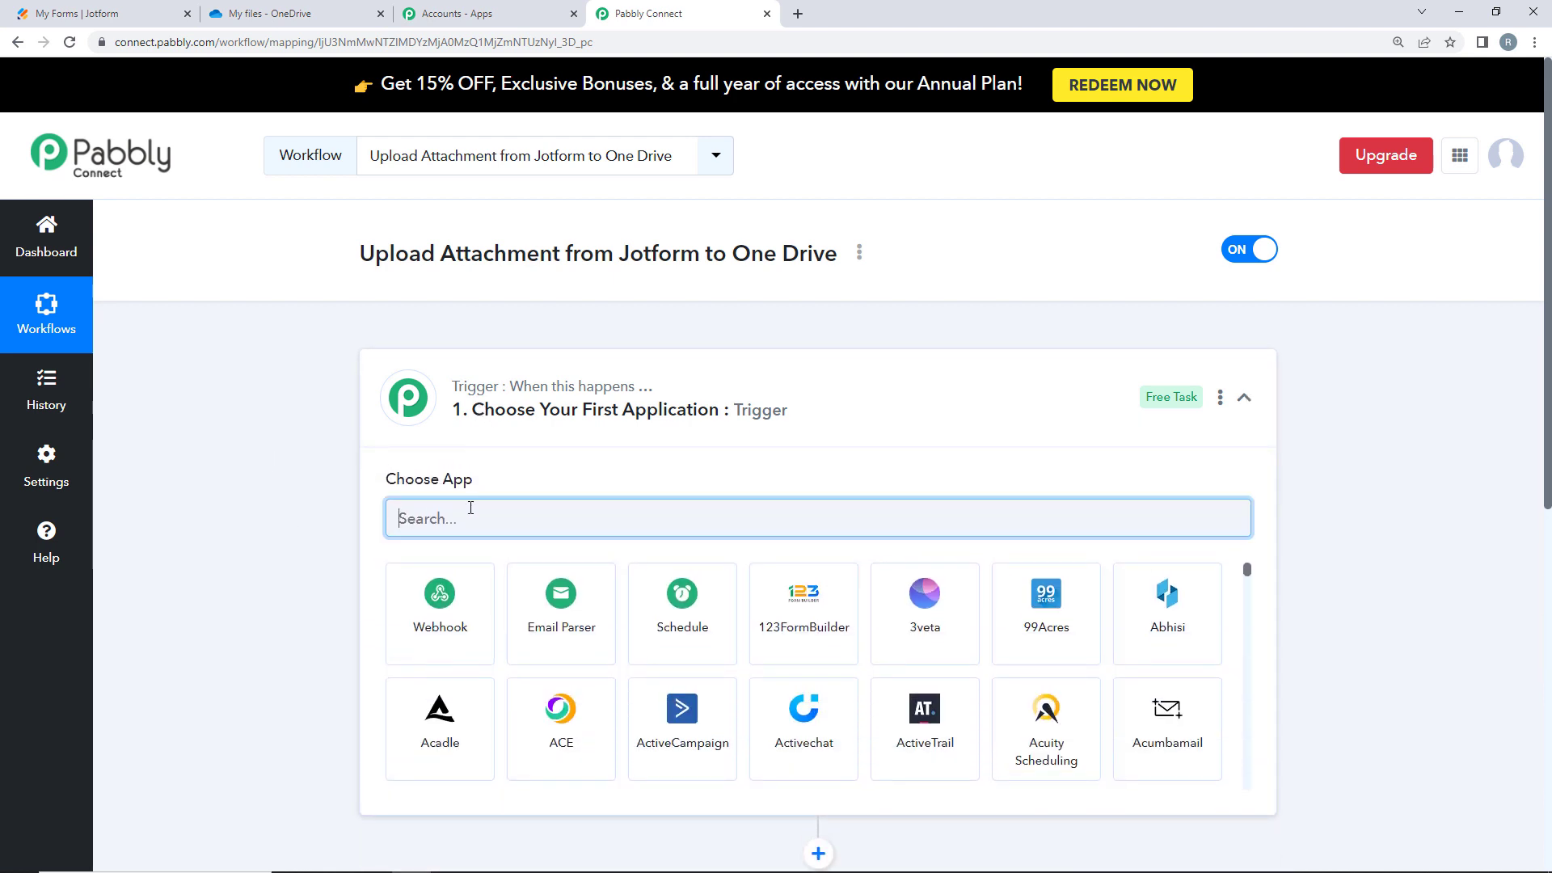
type("JOTFO")
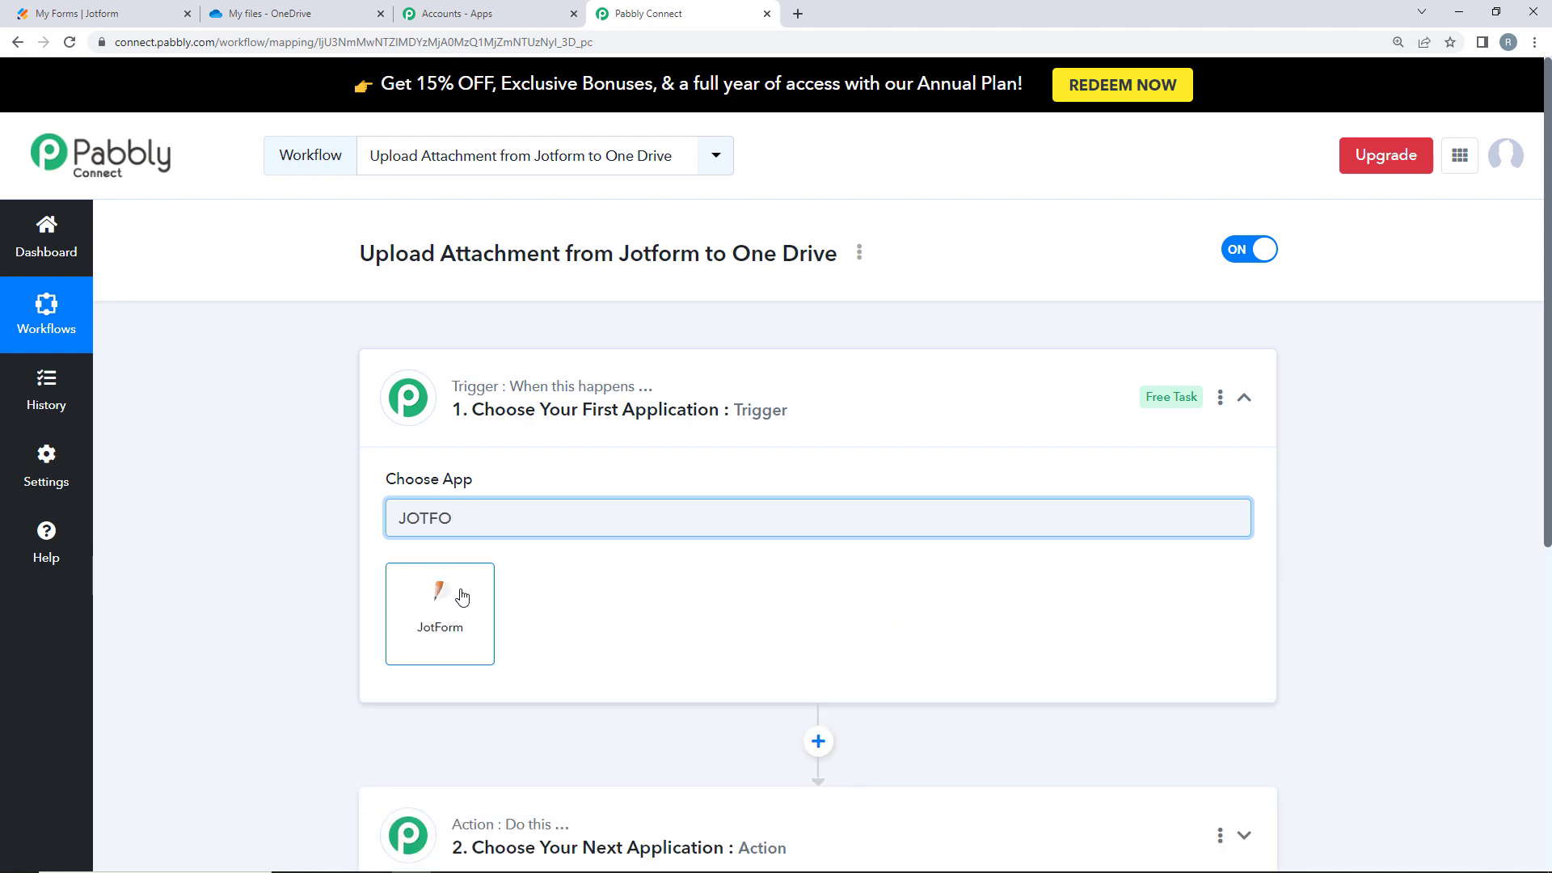
left_click(411, 582)
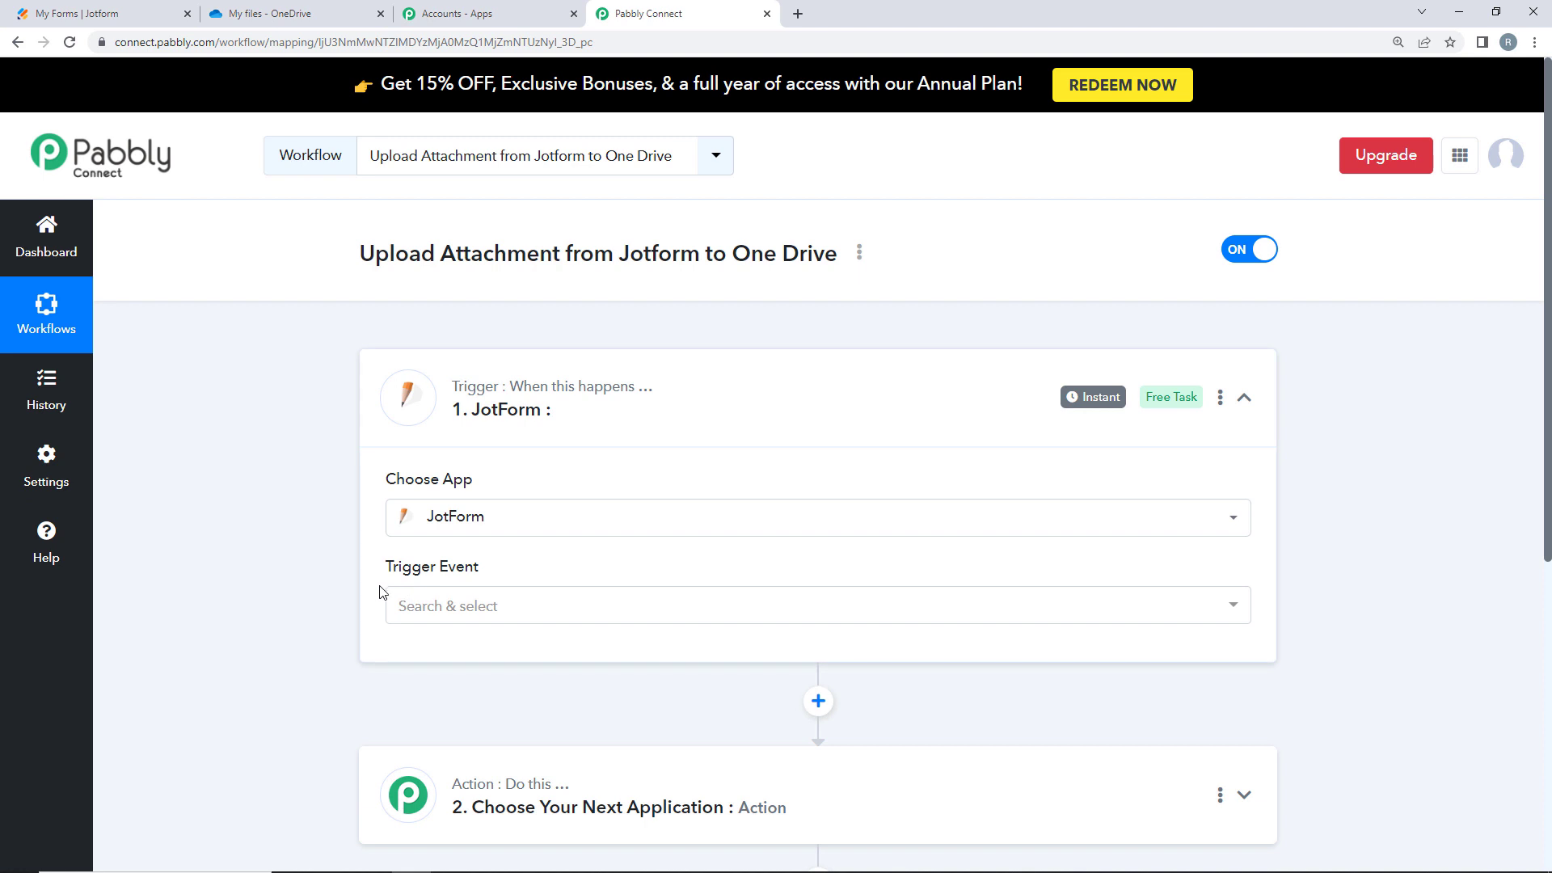
left_click(446, 614)
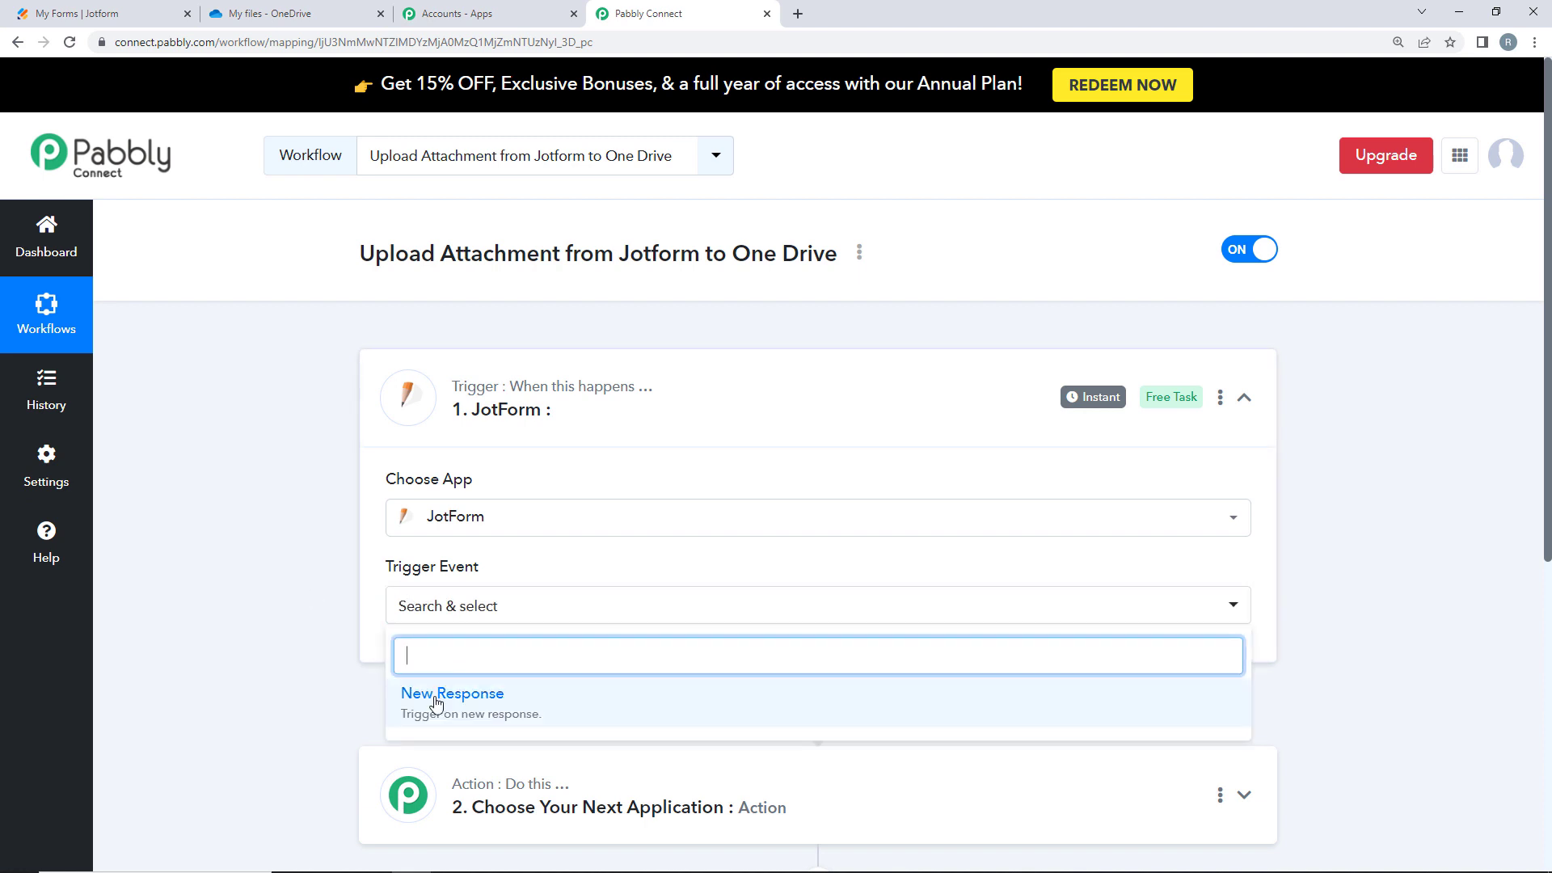
left_click(431, 696)
left_click(53, 16)
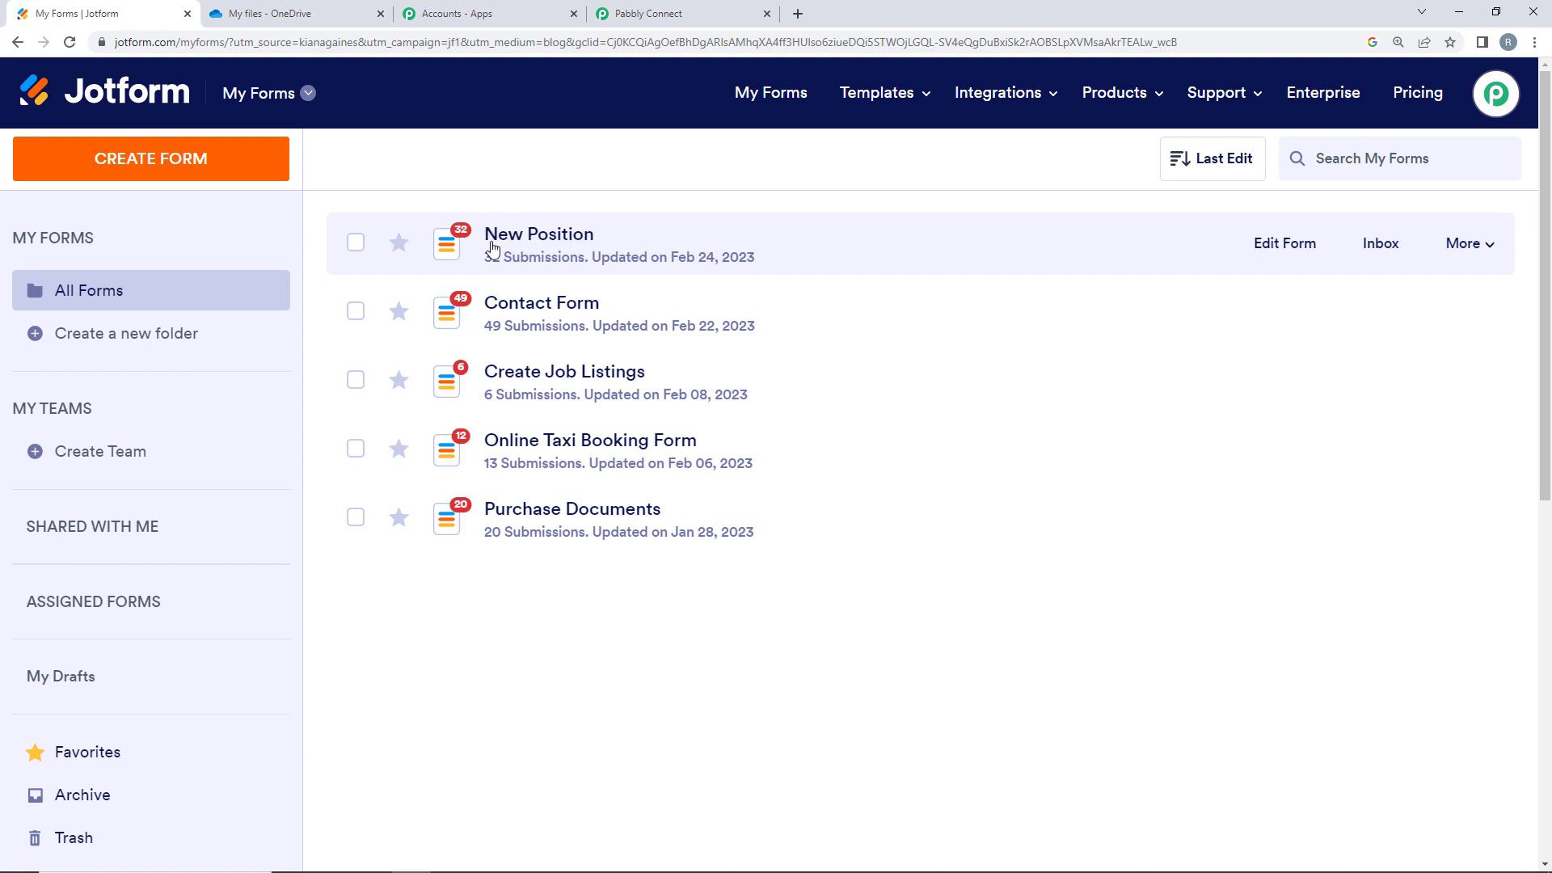
- Copy the JotForm trigger's webhook URL and start capturing a webhook response
left_click(699, 6)
scroll(173, 579, "down", 4)
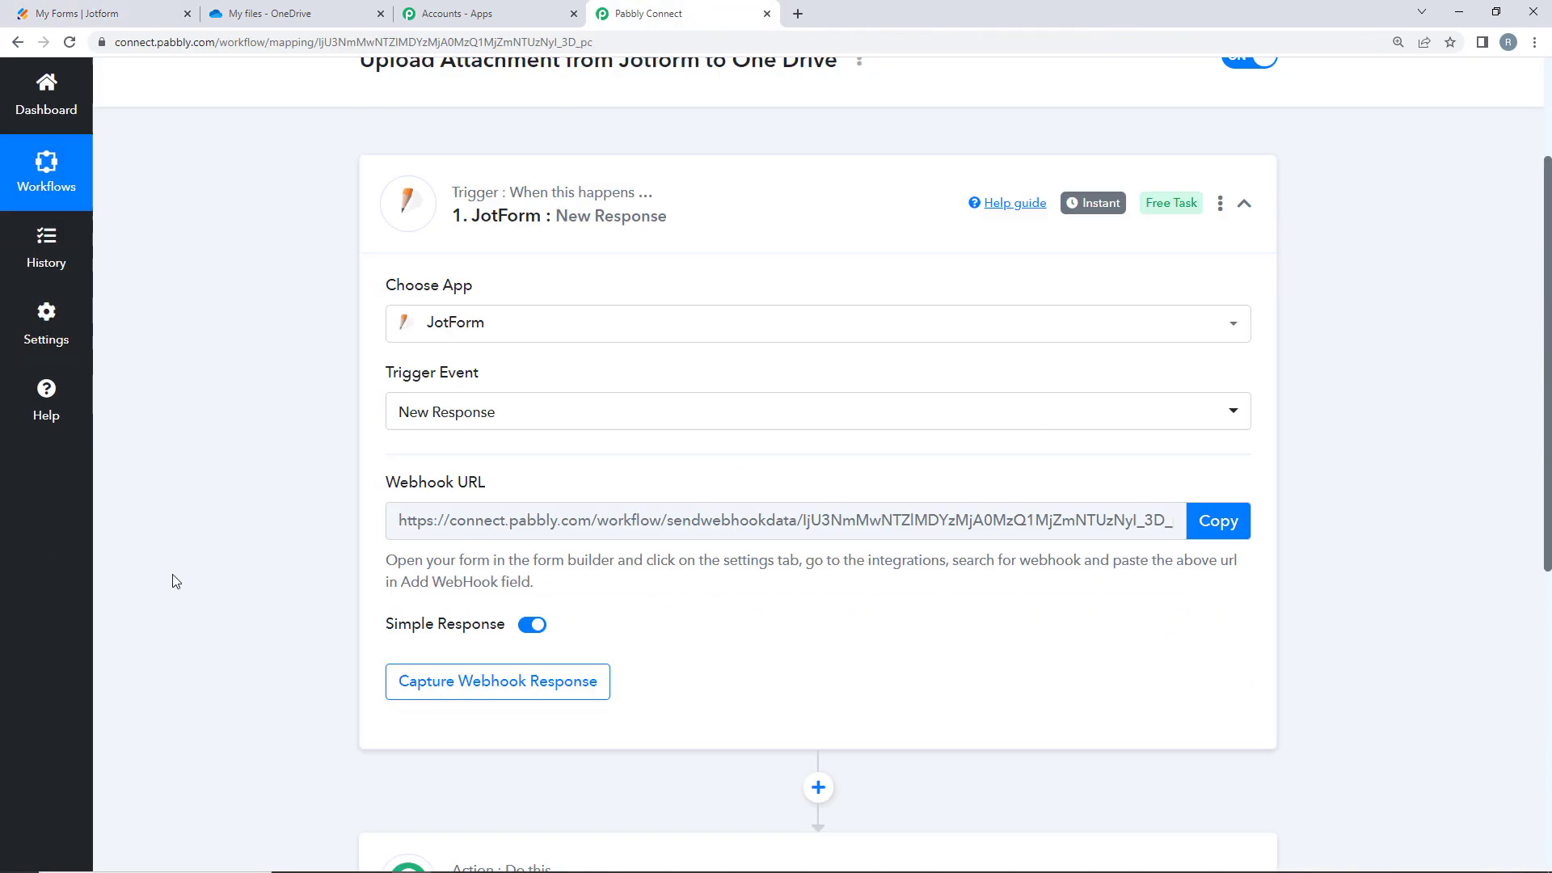
scroll(315, 441, "up", 2)
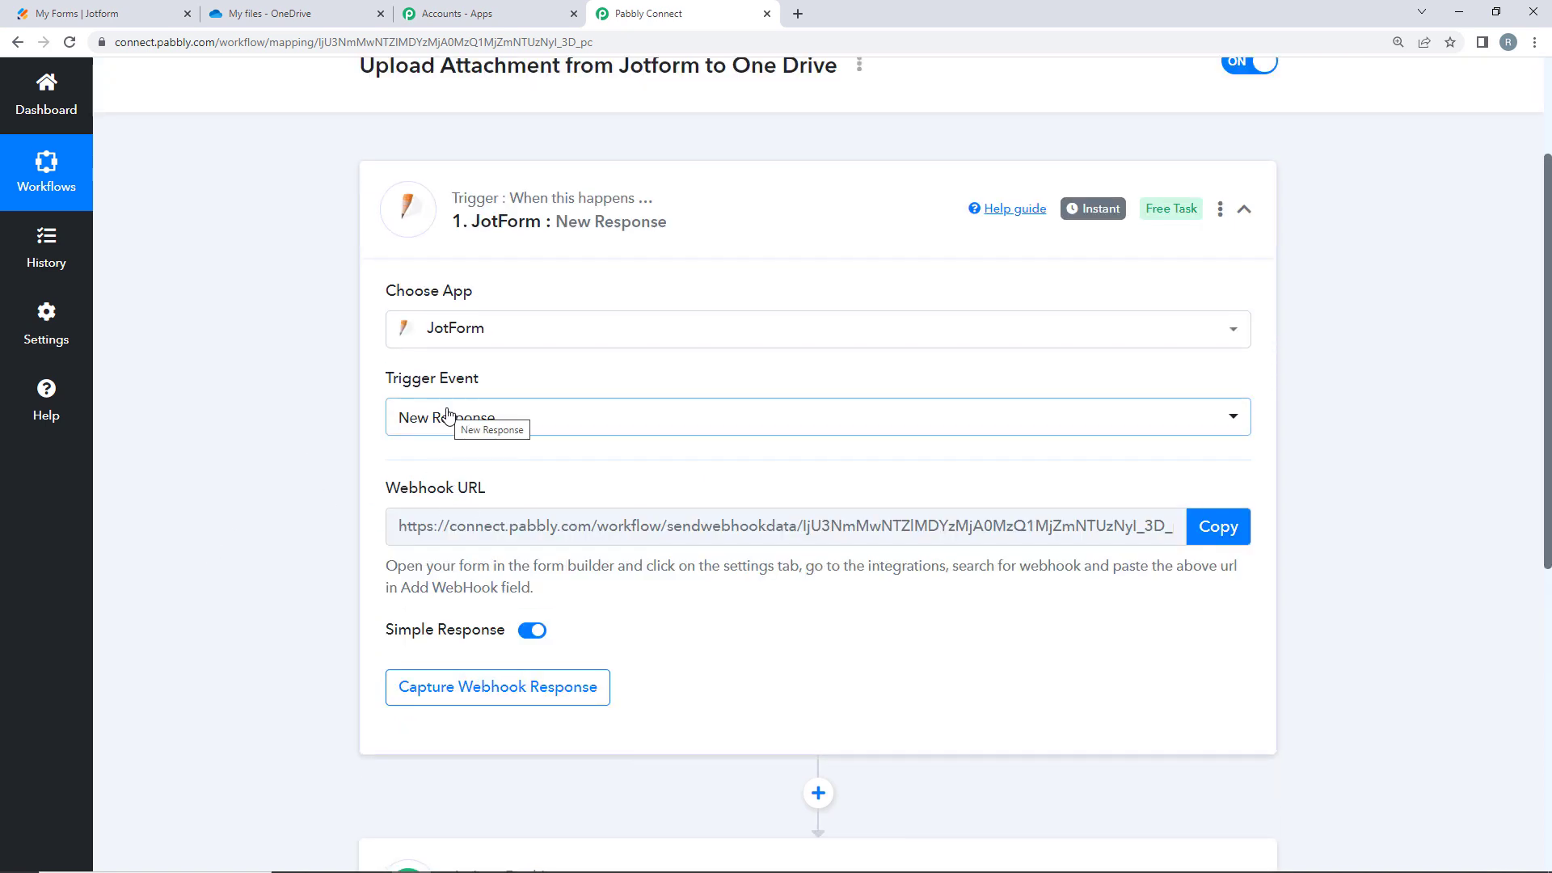
mouse_move(388, 494)
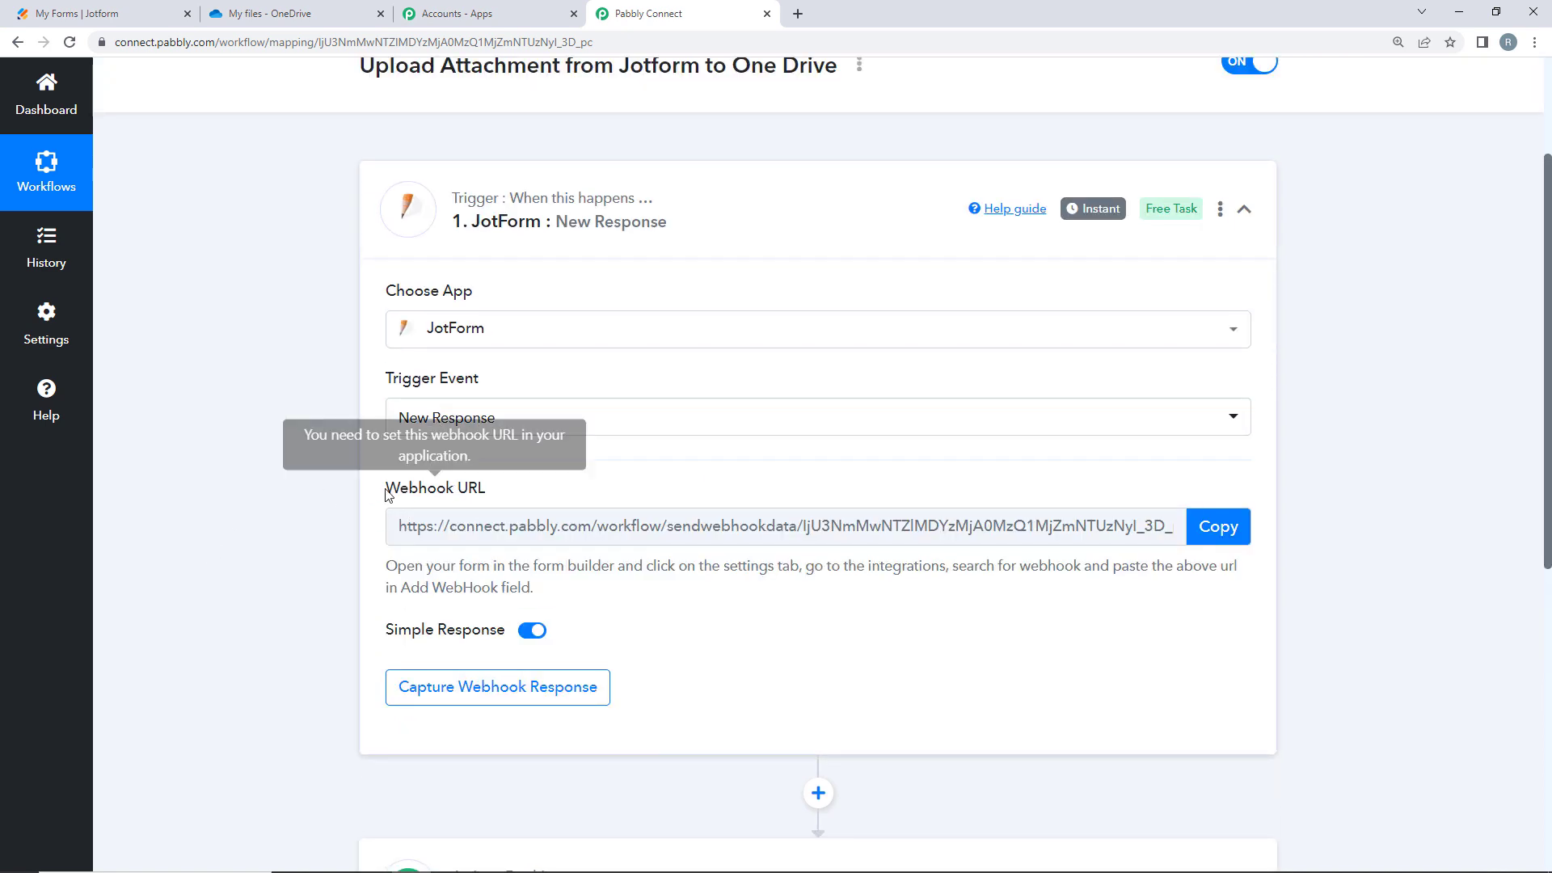
left_click_drag(395, 495, 497, 491)
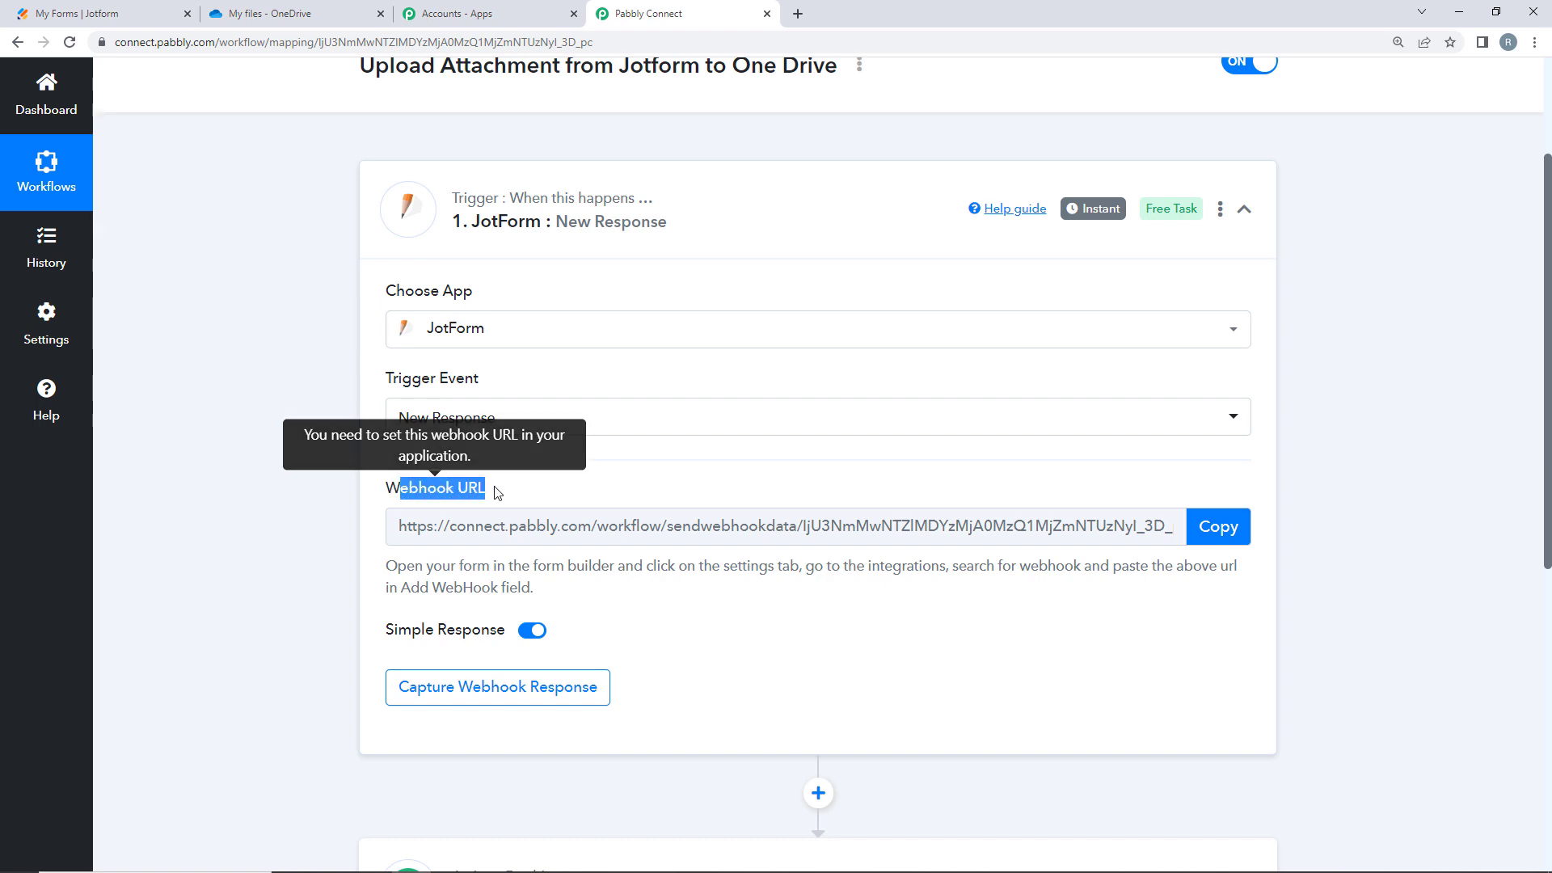
left_click(563, 486)
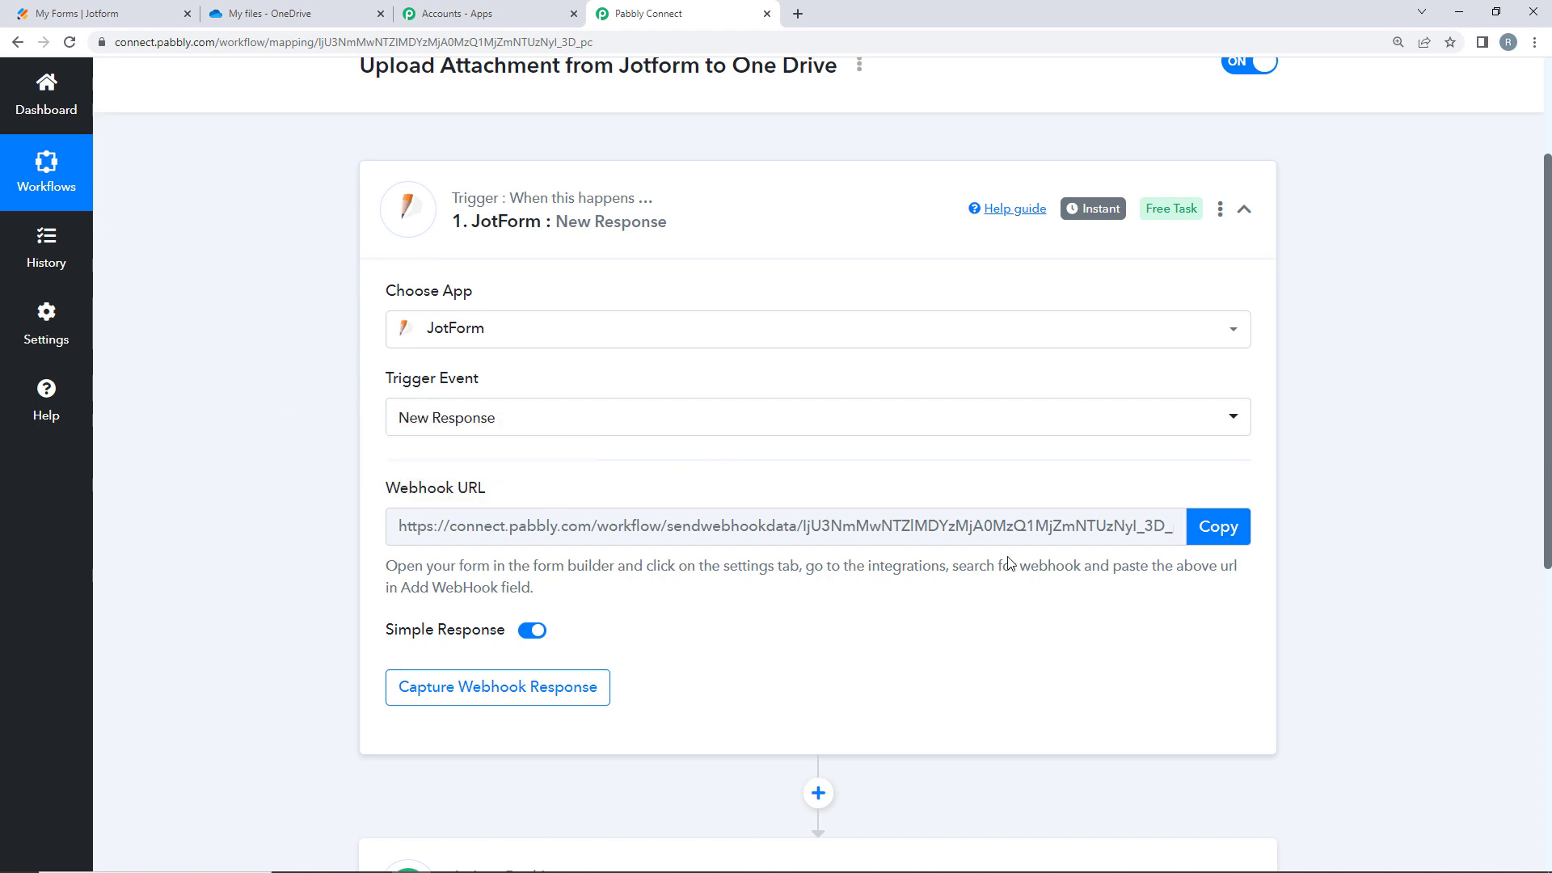
left_click(1218, 527)
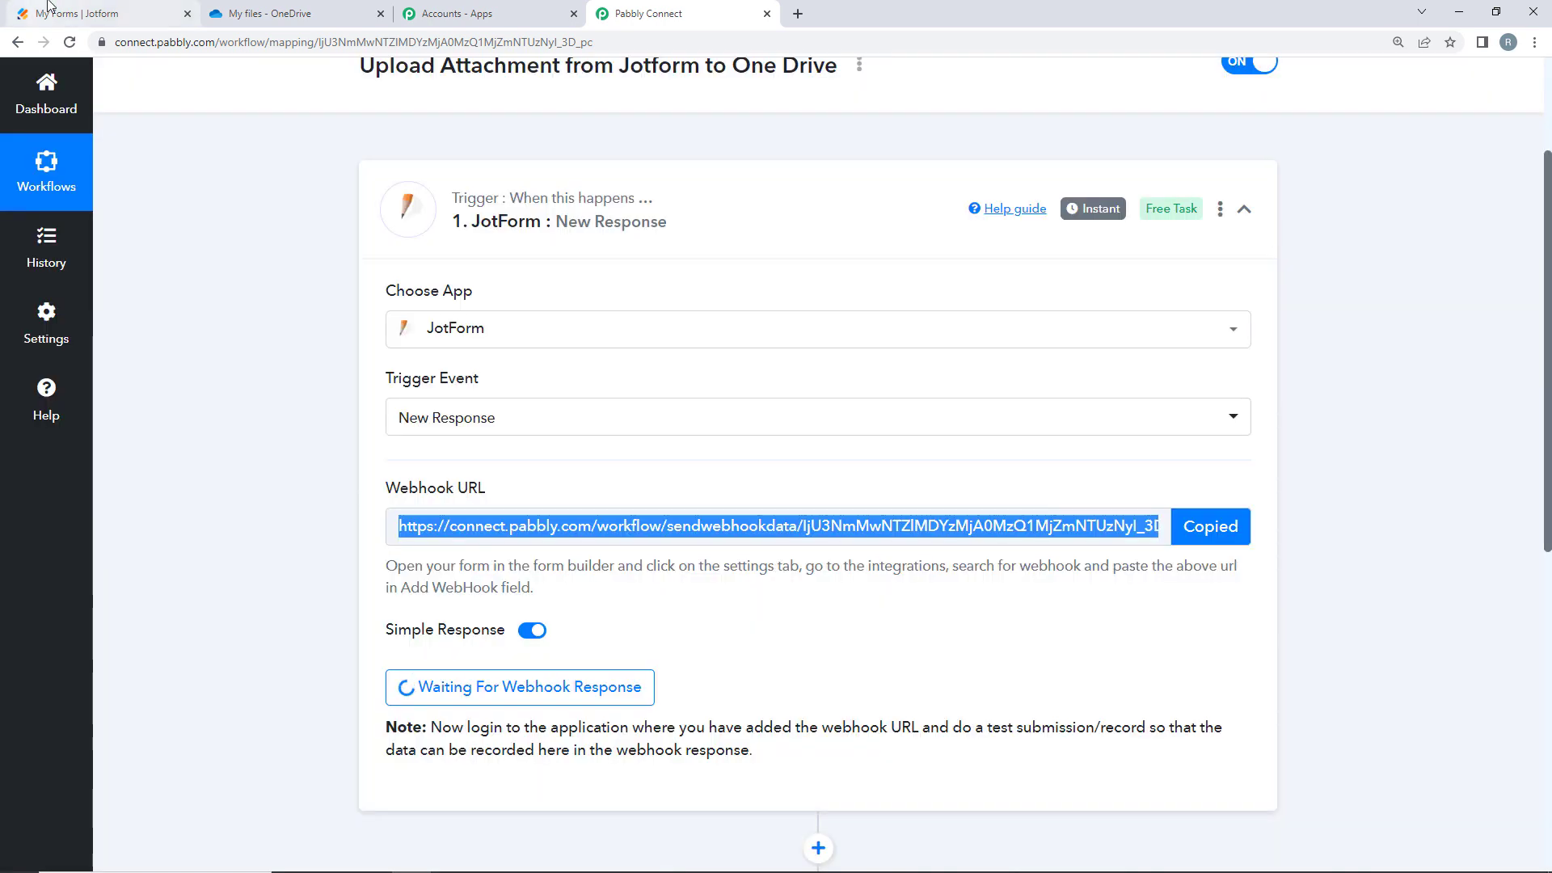
left_click(48, 6)
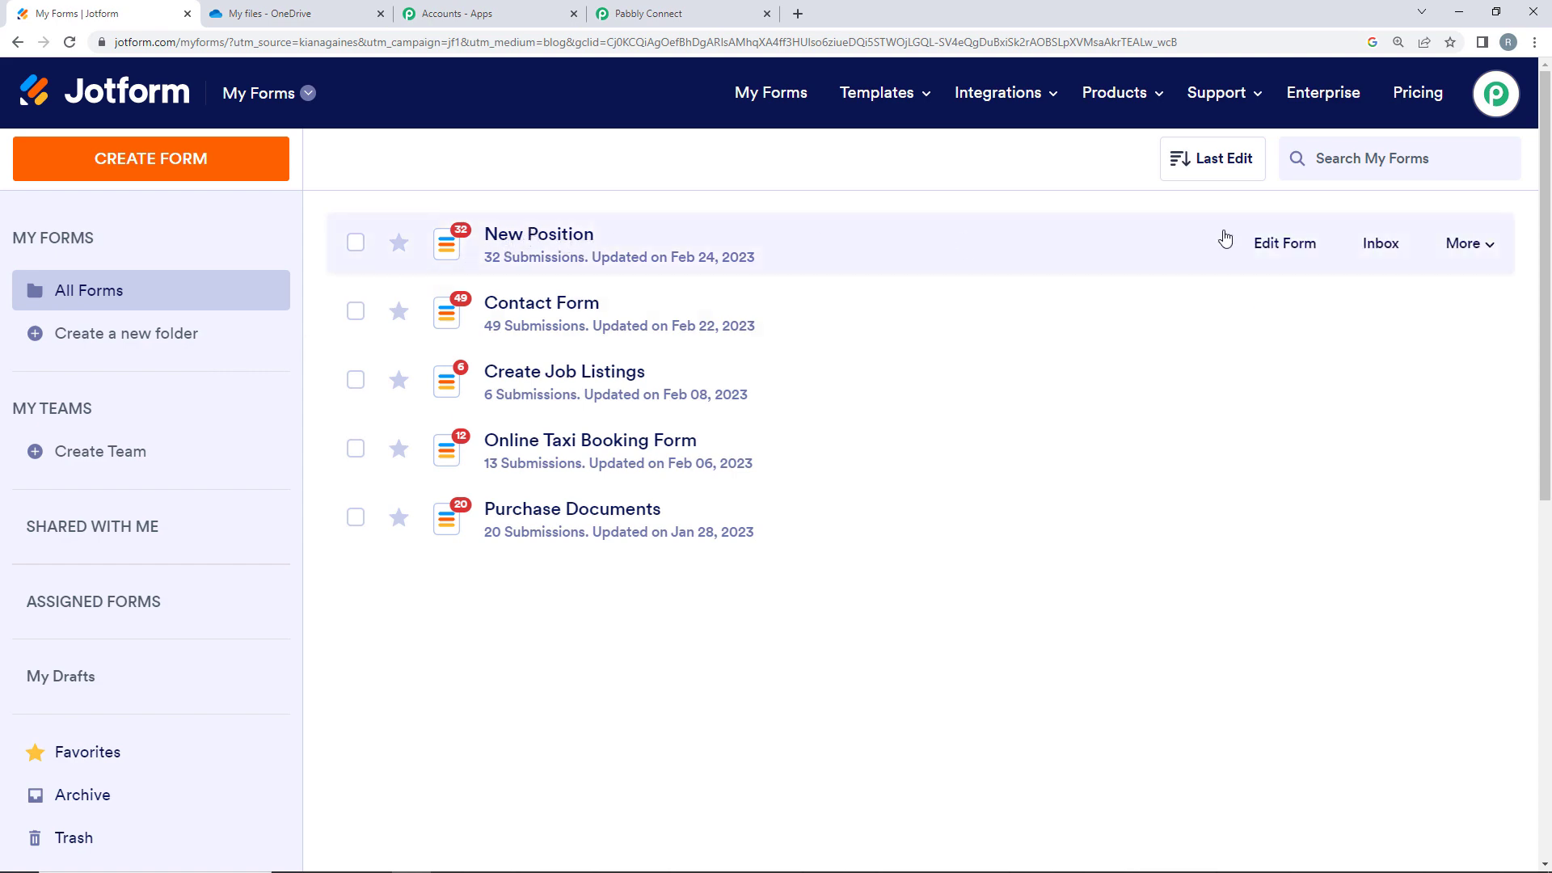
- Open the New Position form and inspect its Resume upload field and Submit button
left_click(1270, 247)
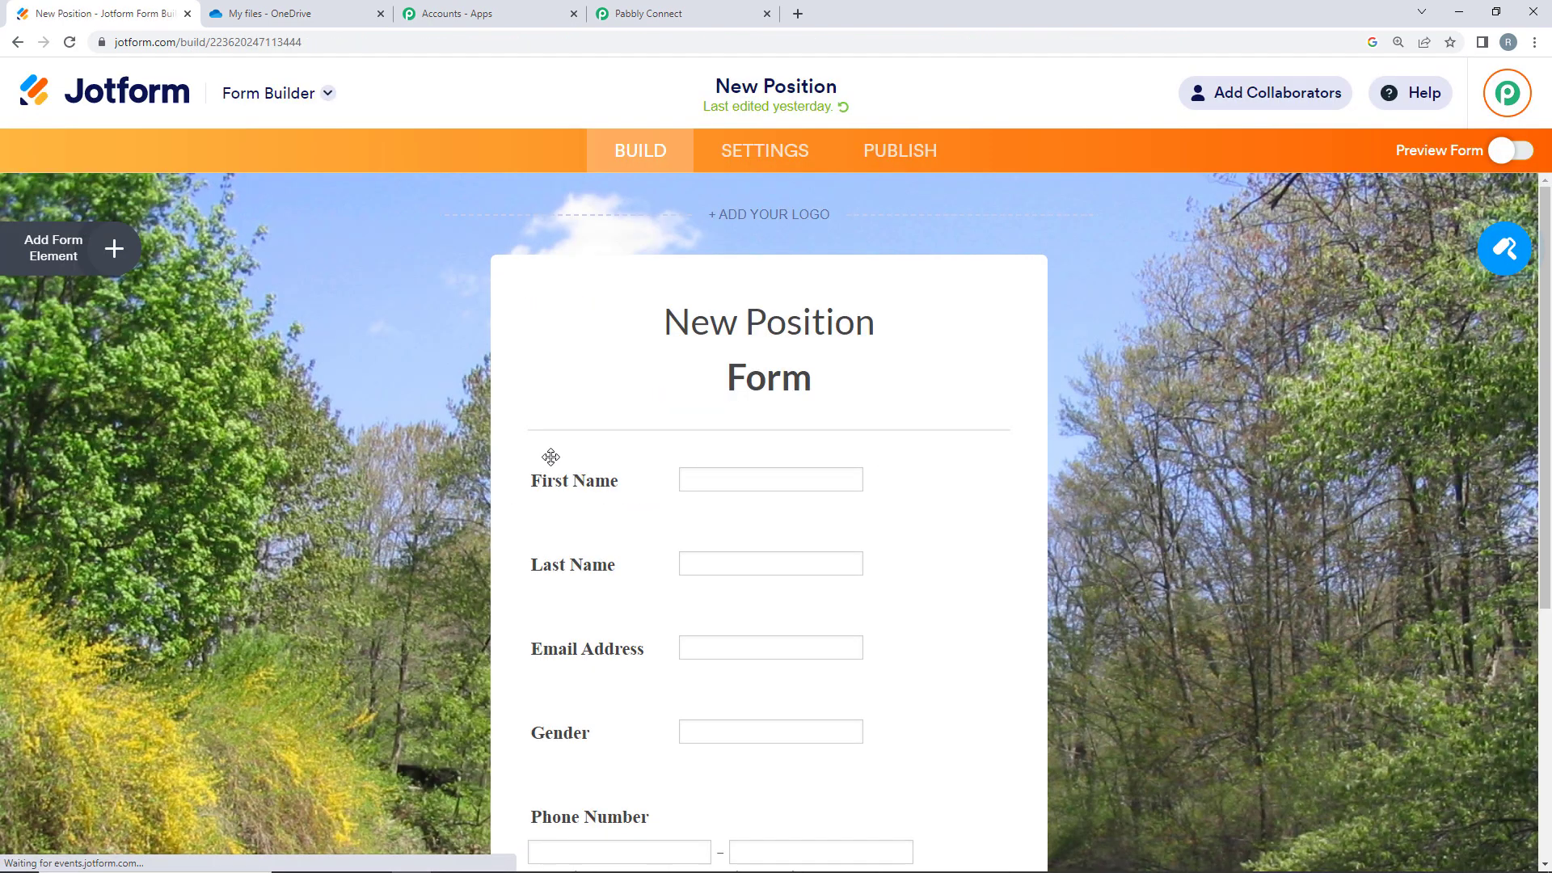
scroll(582, 396, "down", 3)
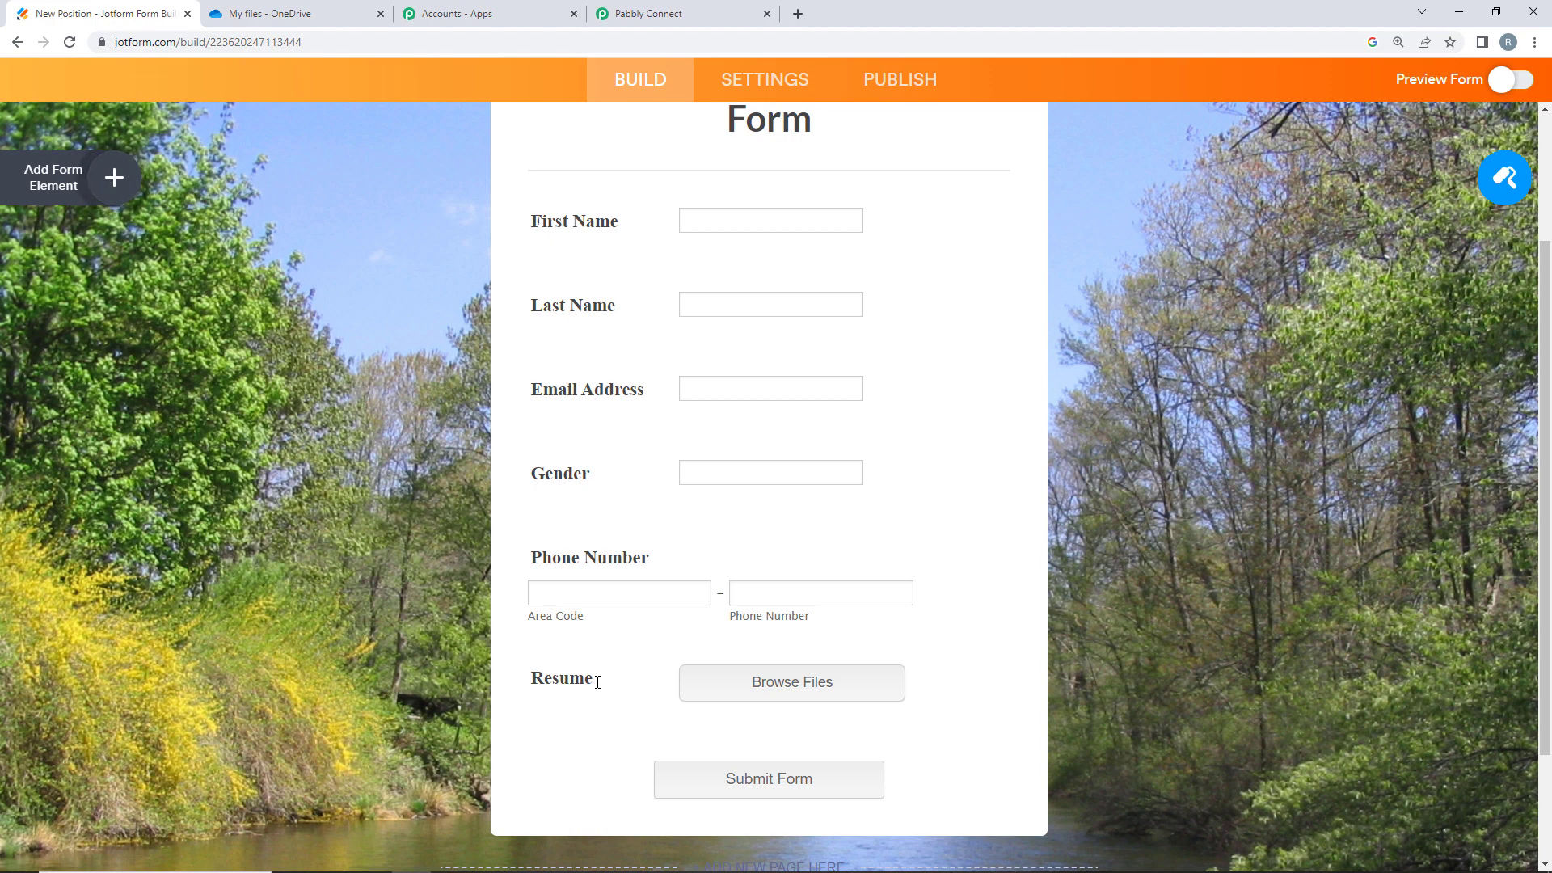
left_click(598, 681)
left_click_drag(597, 681, 506, 686)
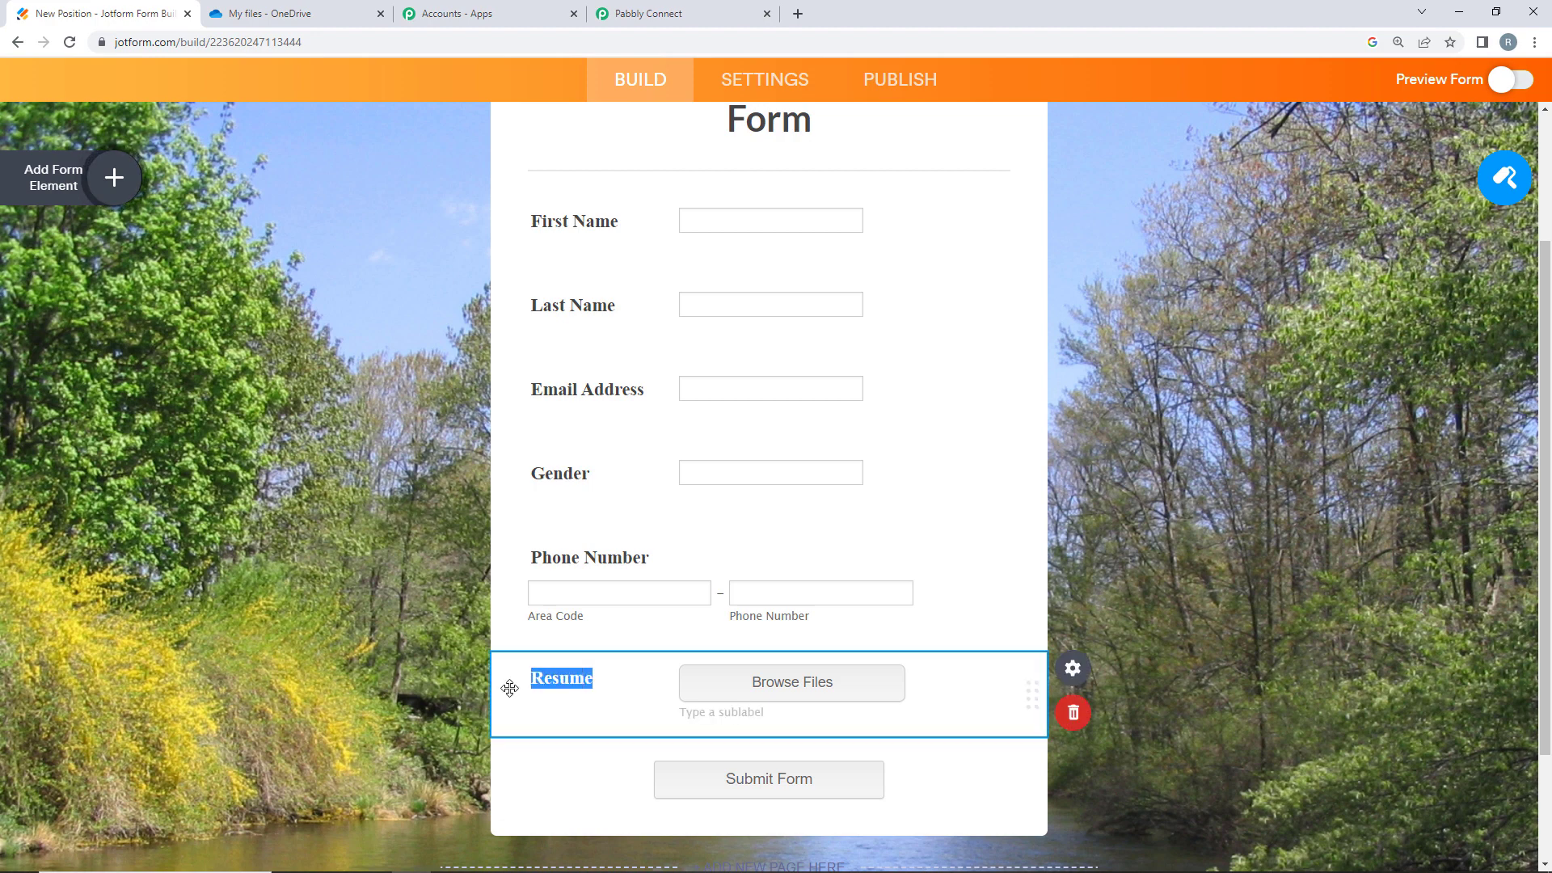
left_click(579, 776)
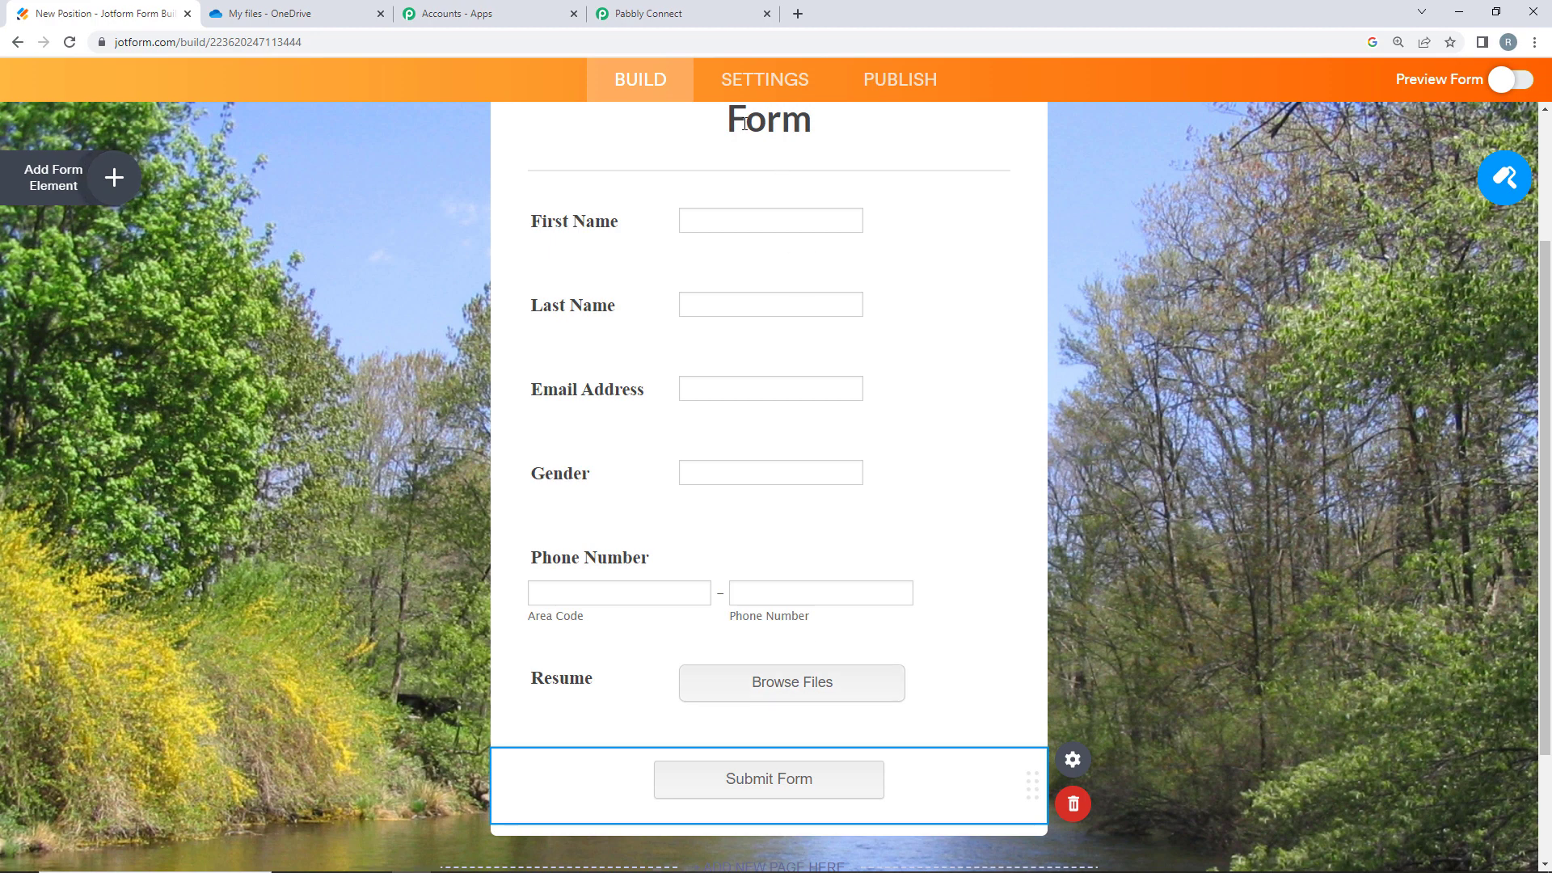
- Bring up the New Position form's Settings and its Integrations page
left_click(270, 13)
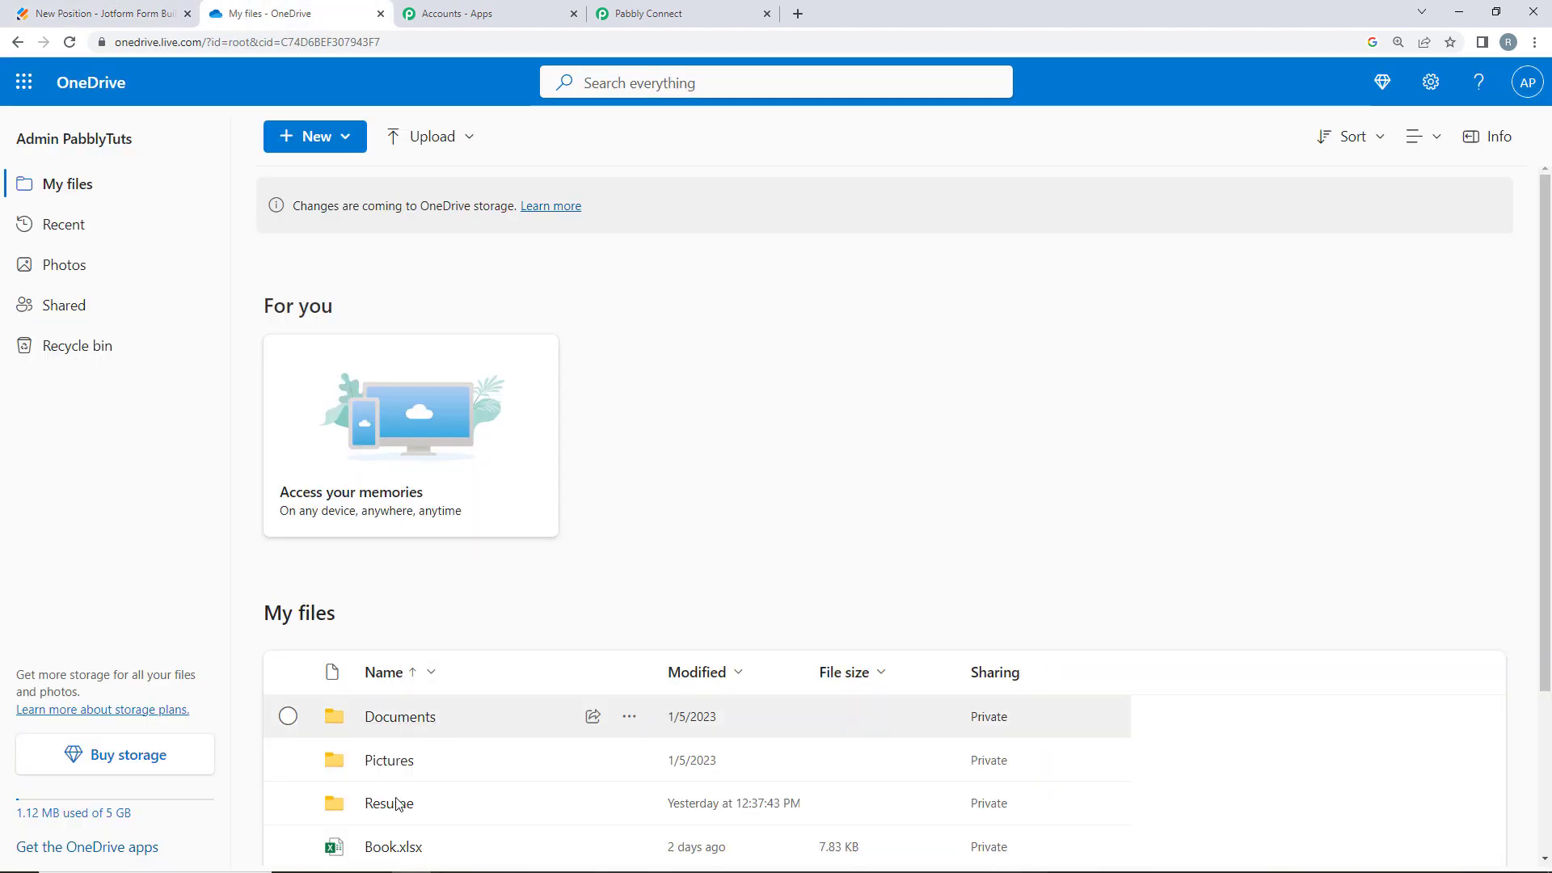
left_click(106, 13)
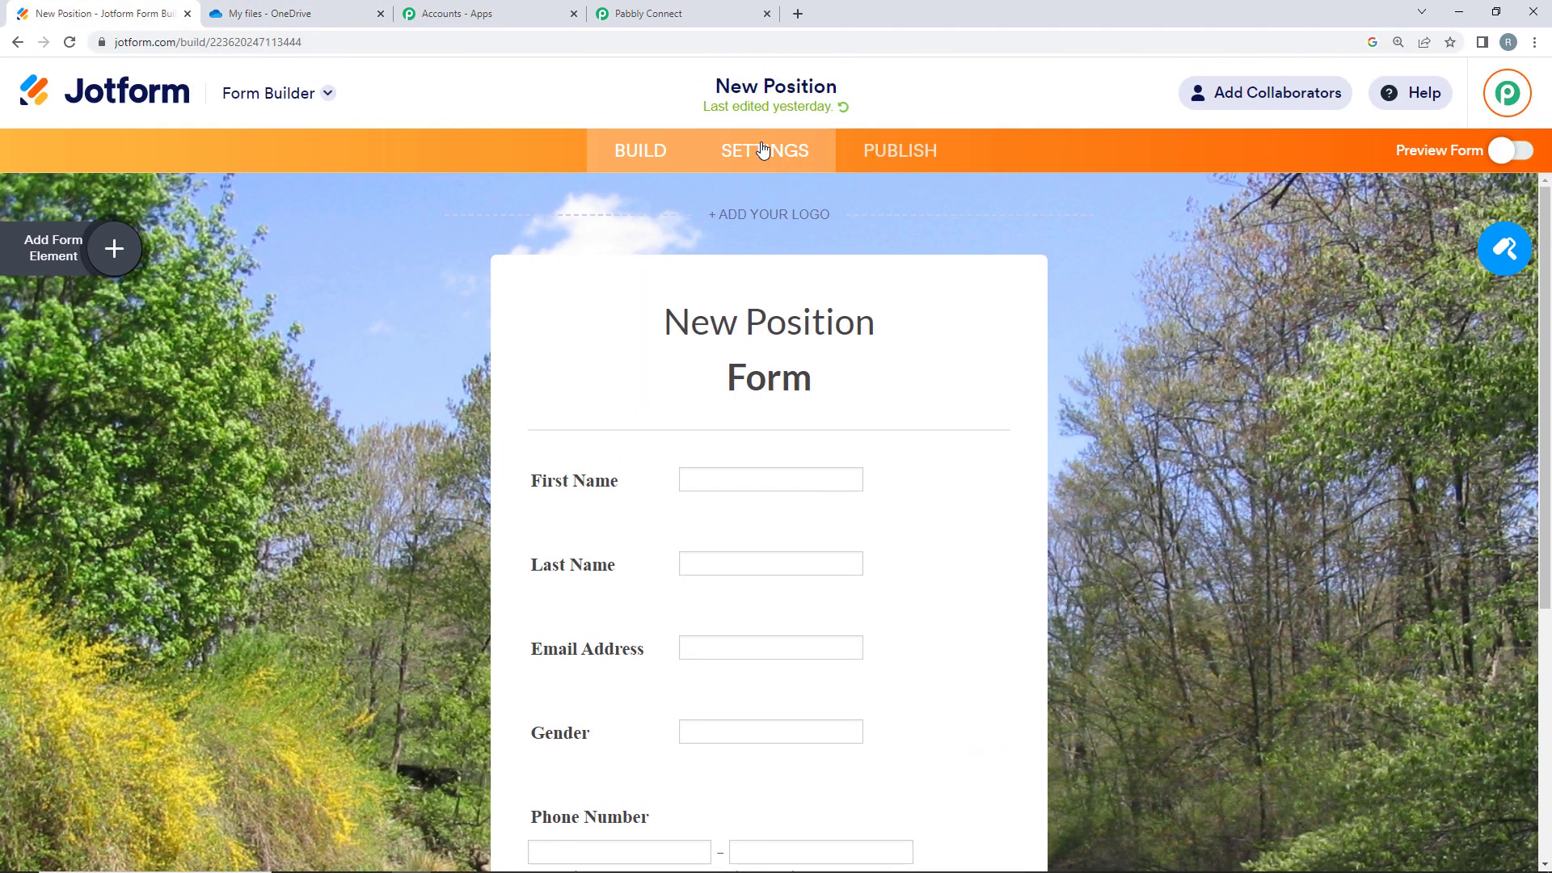
left_click(762, 149)
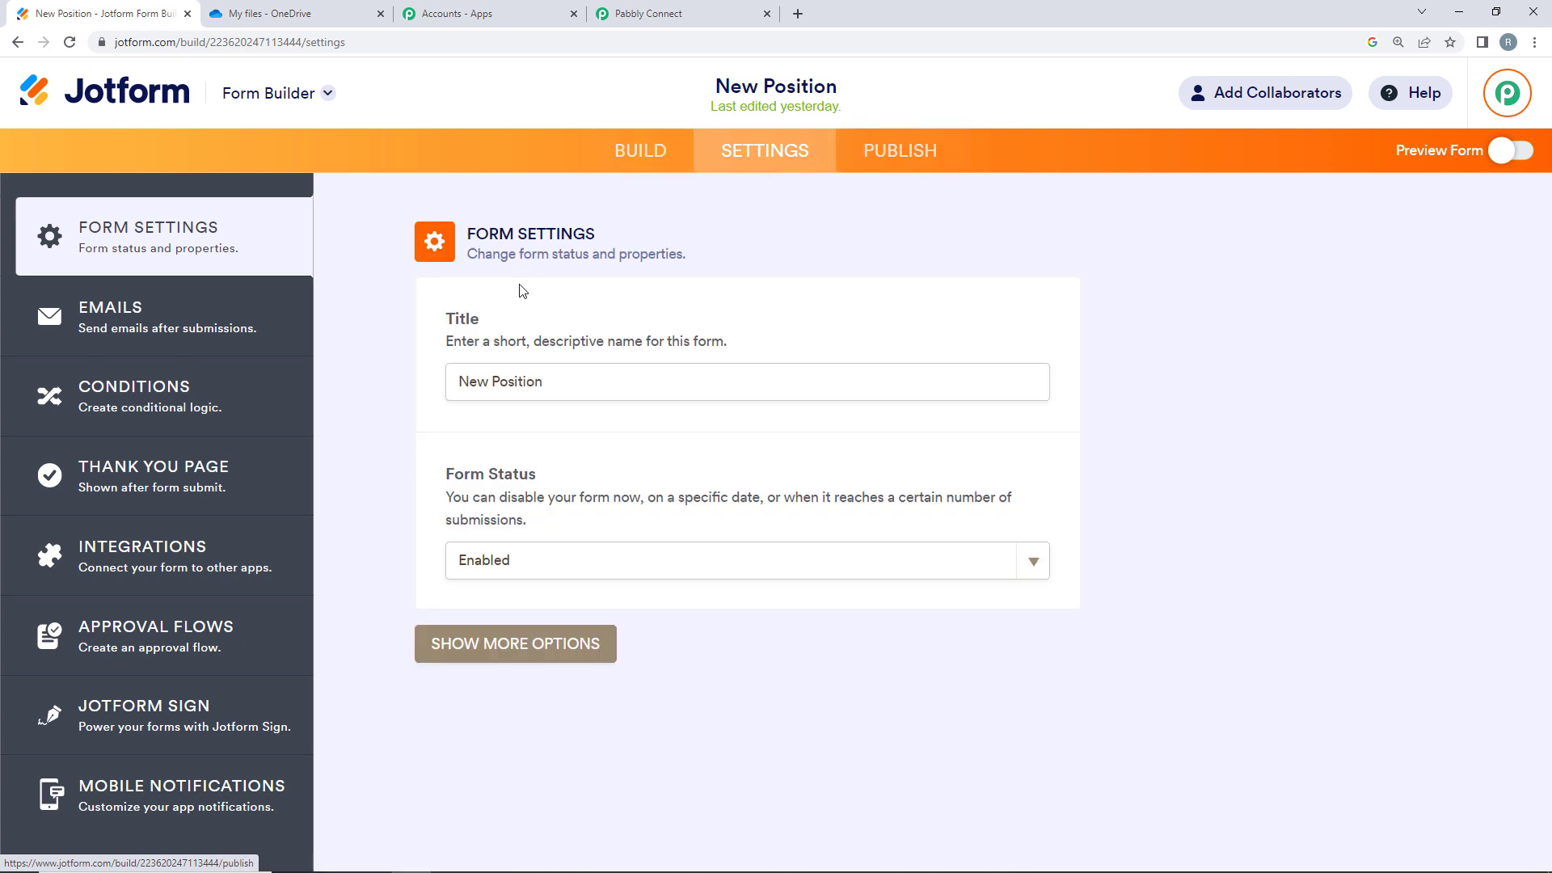
left_click(122, 529)
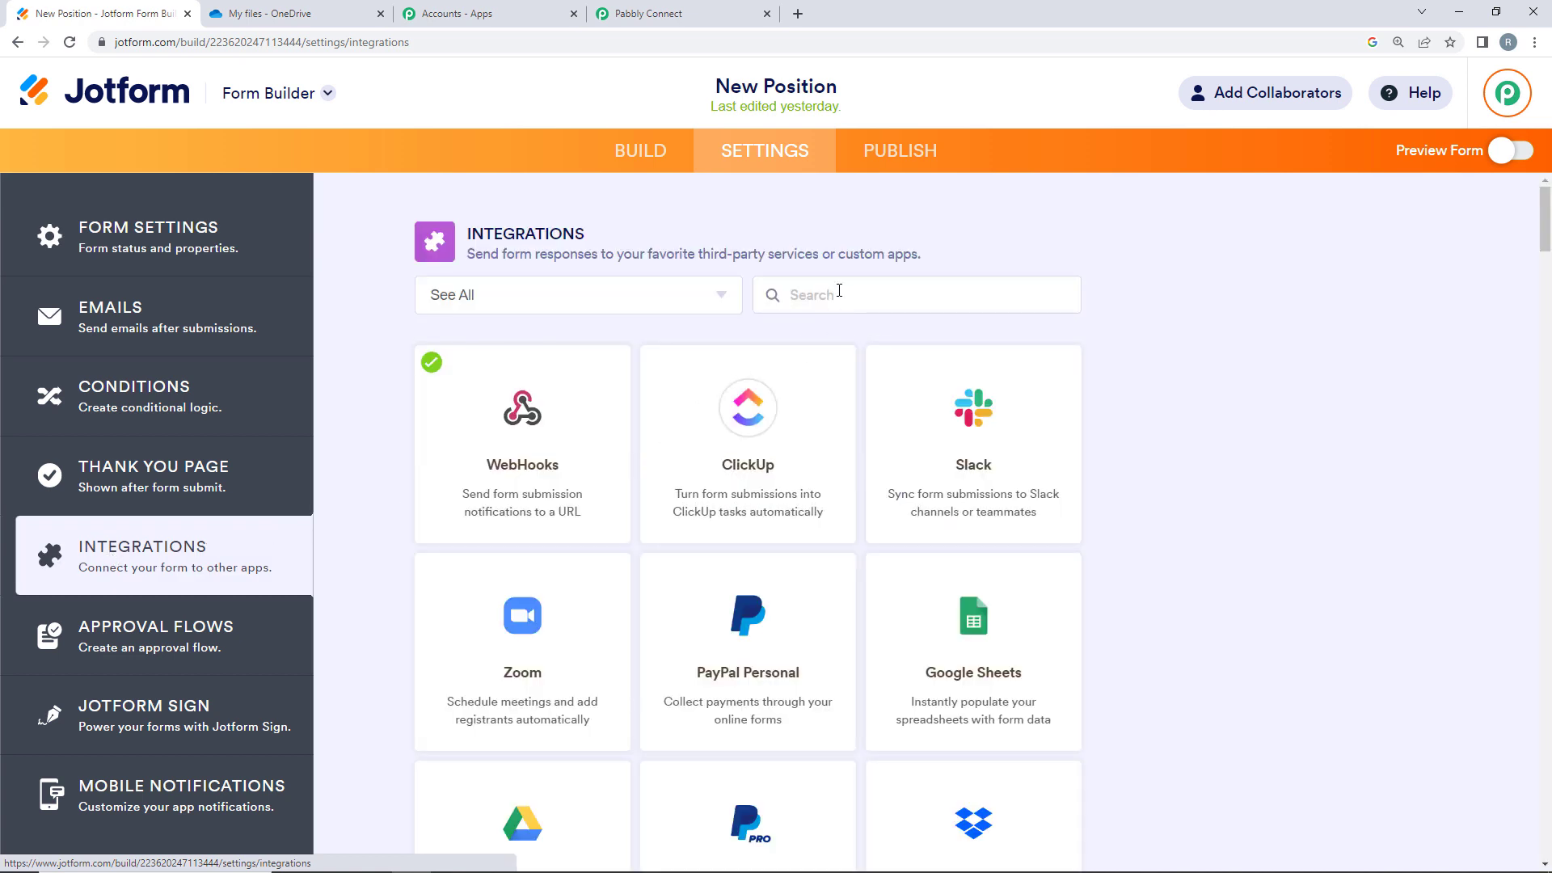
- Start a WebHooks integration found by searching 'web' and copy the Pabbly webhook URL
left_click(839, 293)
type("web")
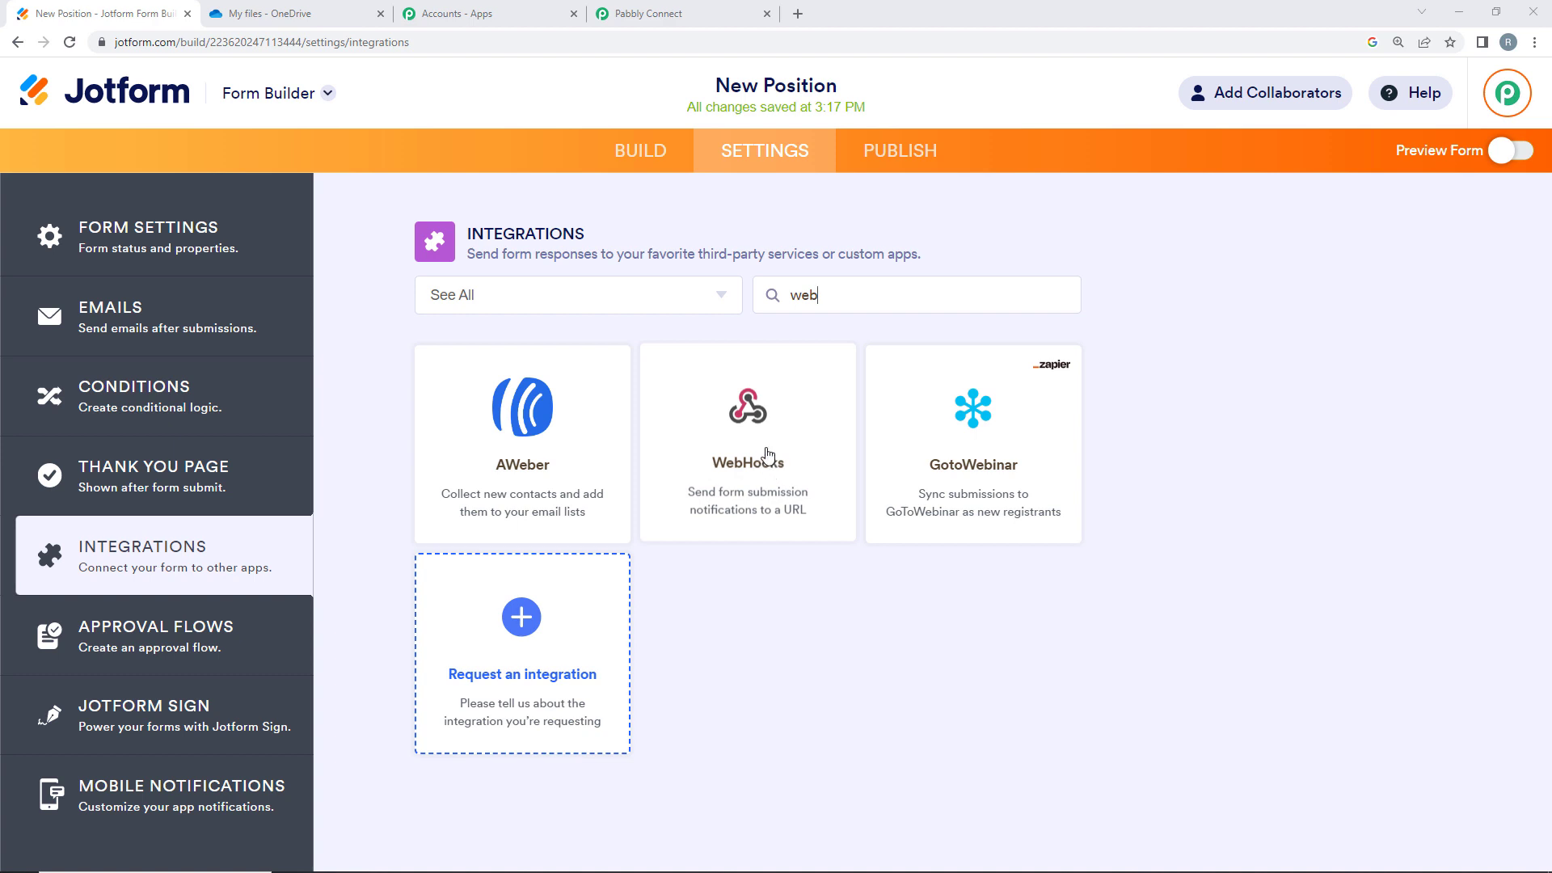
left_click(754, 446)
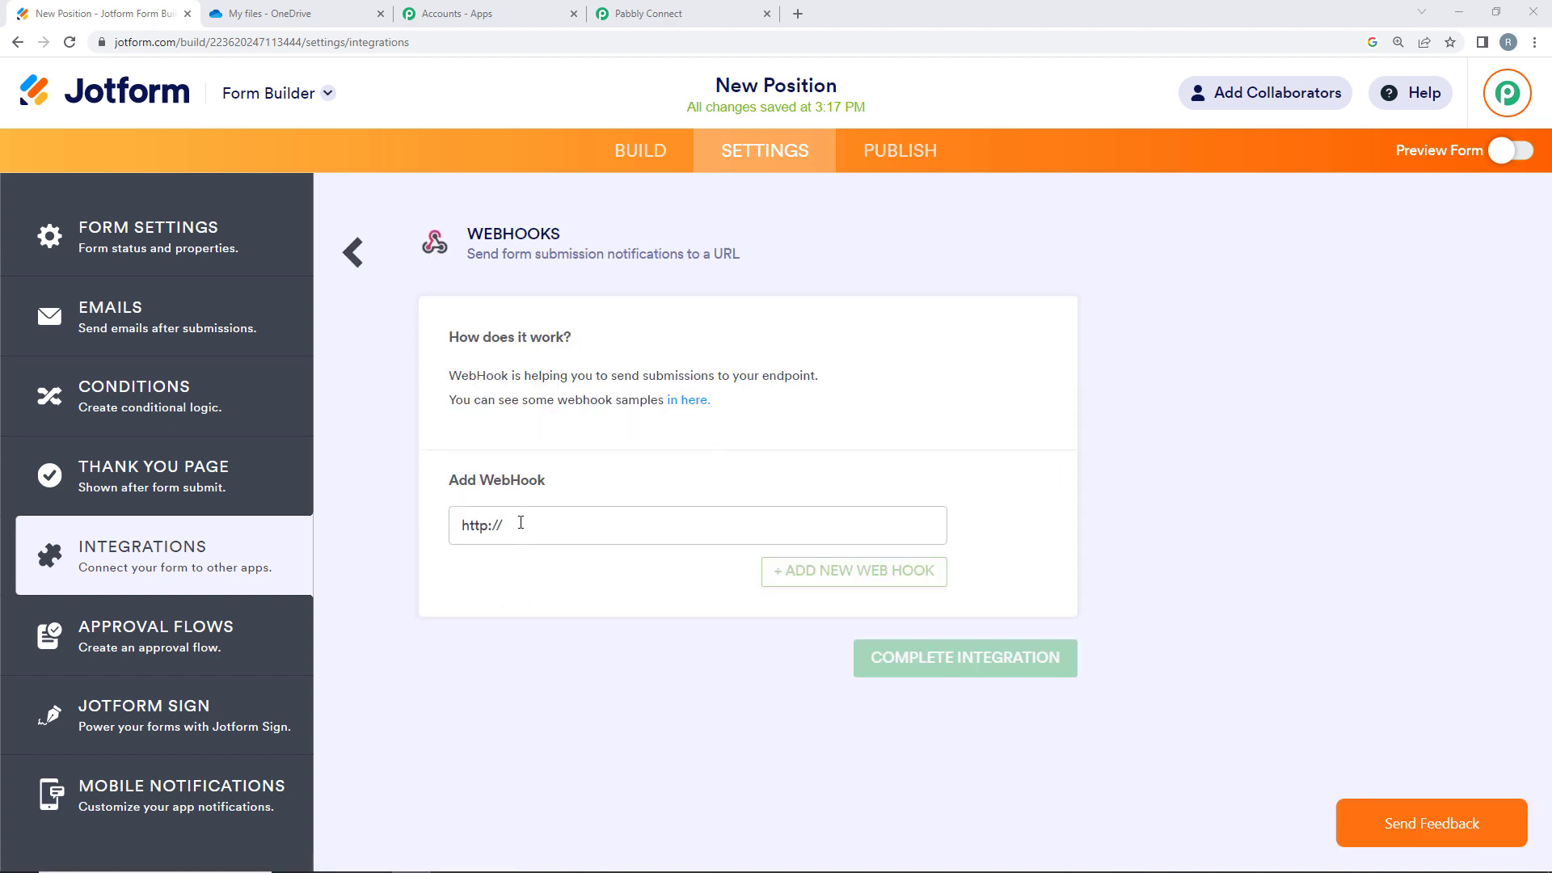
left_click(630, 13)
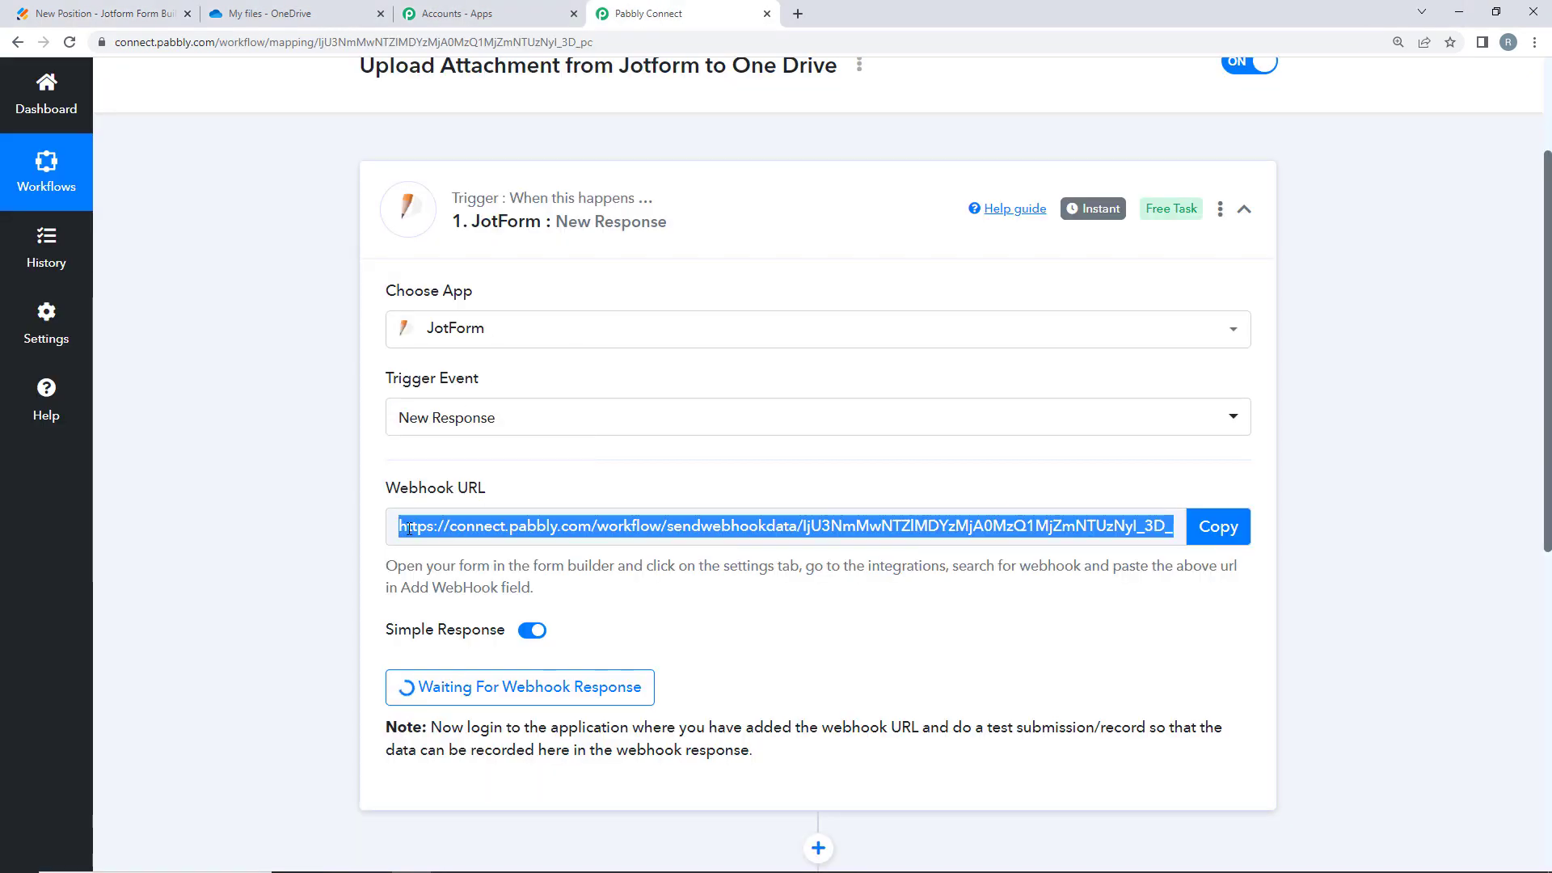
left_click(1218, 526)
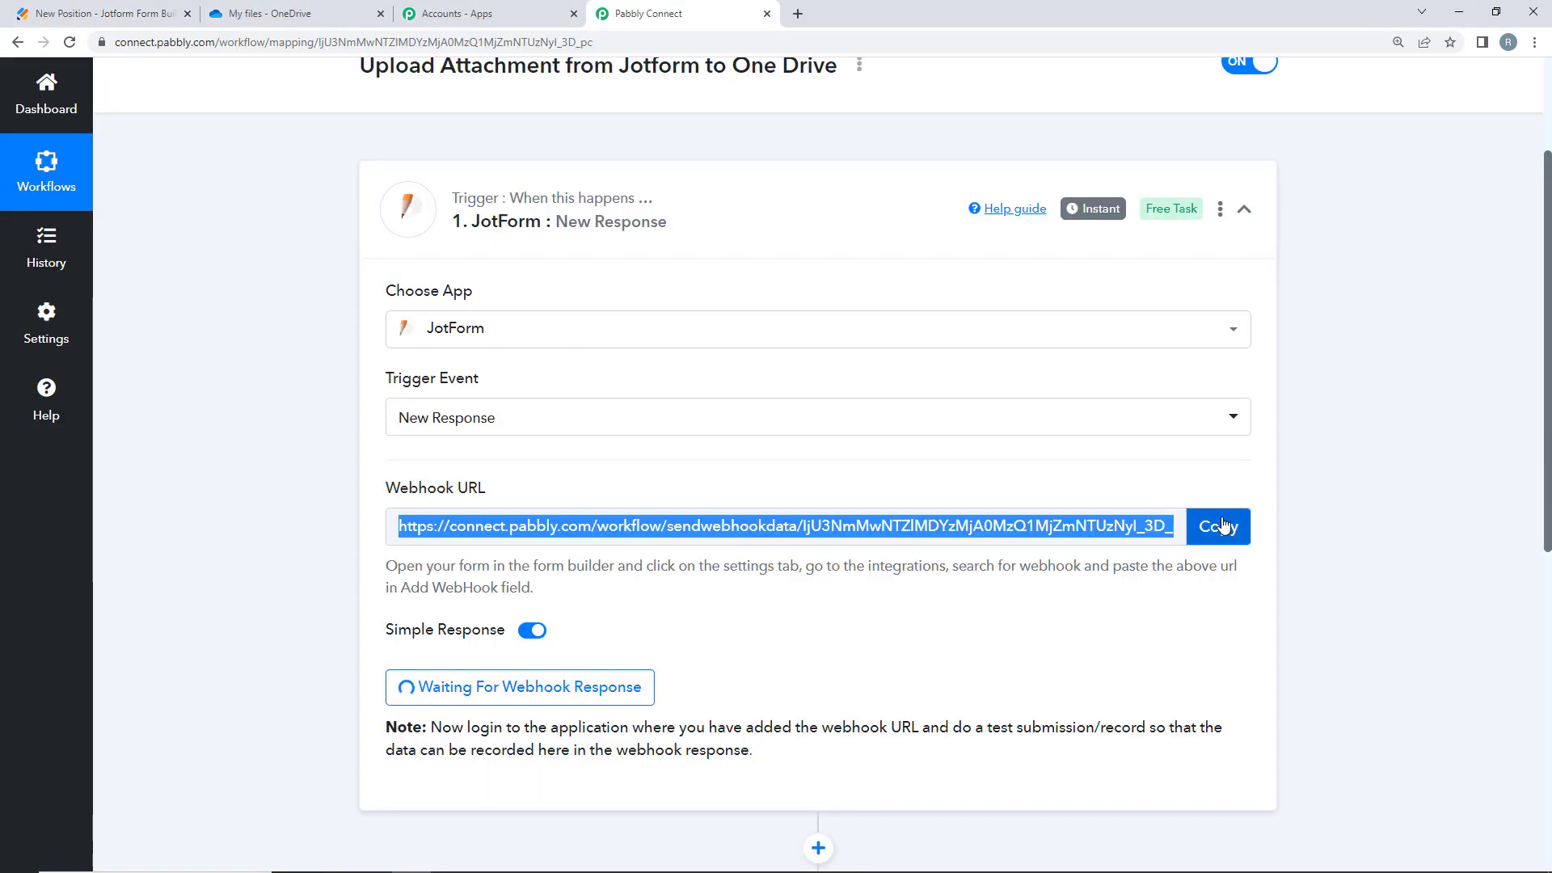
left_click(26, 9)
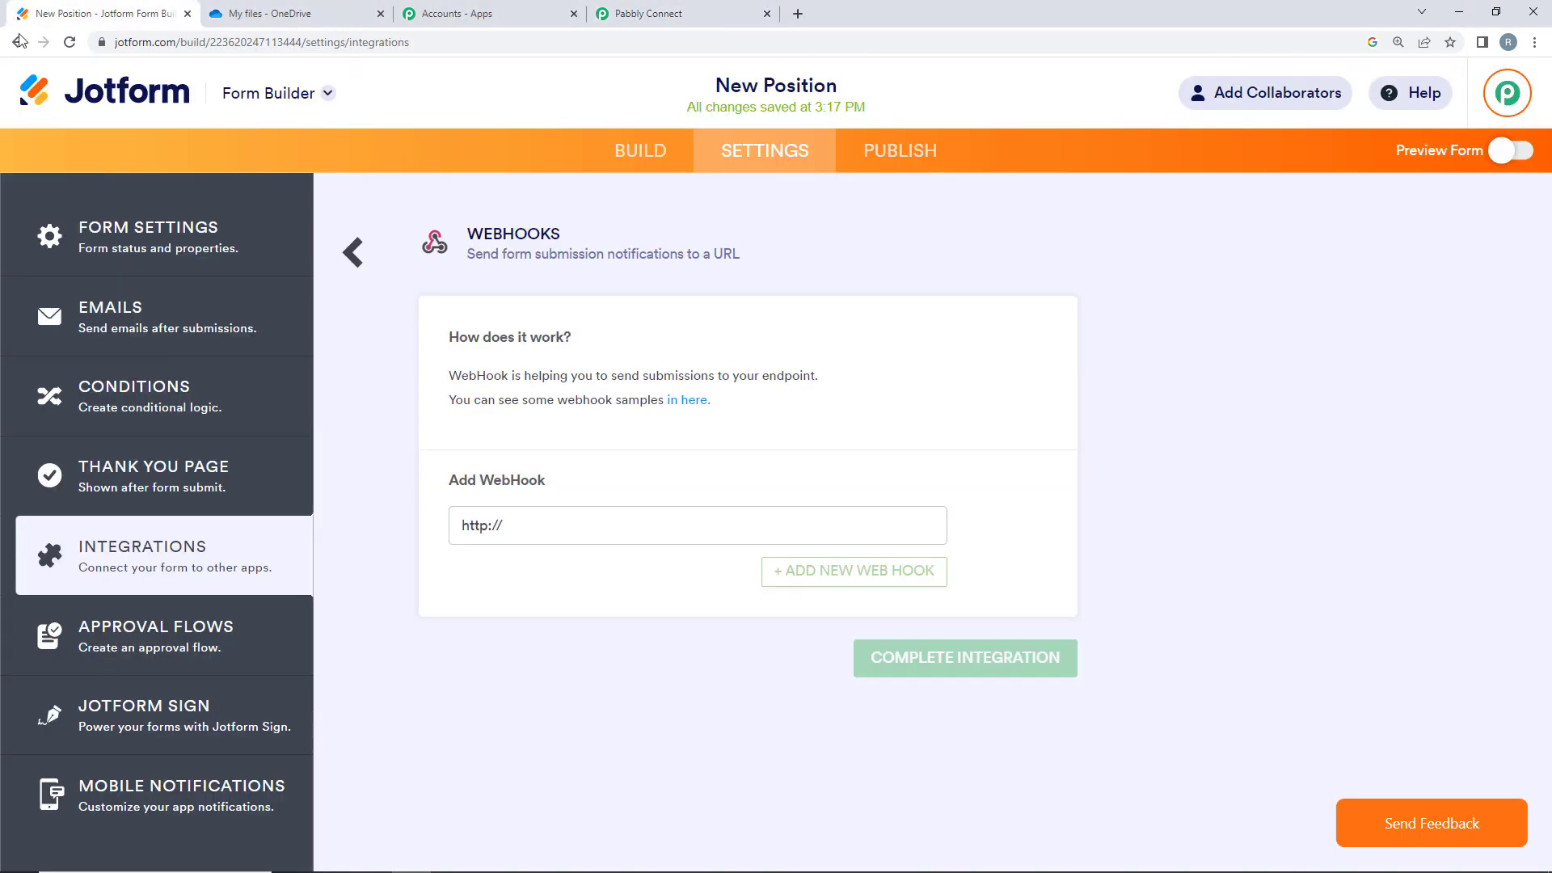
left_click_drag(575, 515, 421, 527)
key("BackSpace")
right_click(535, 525)
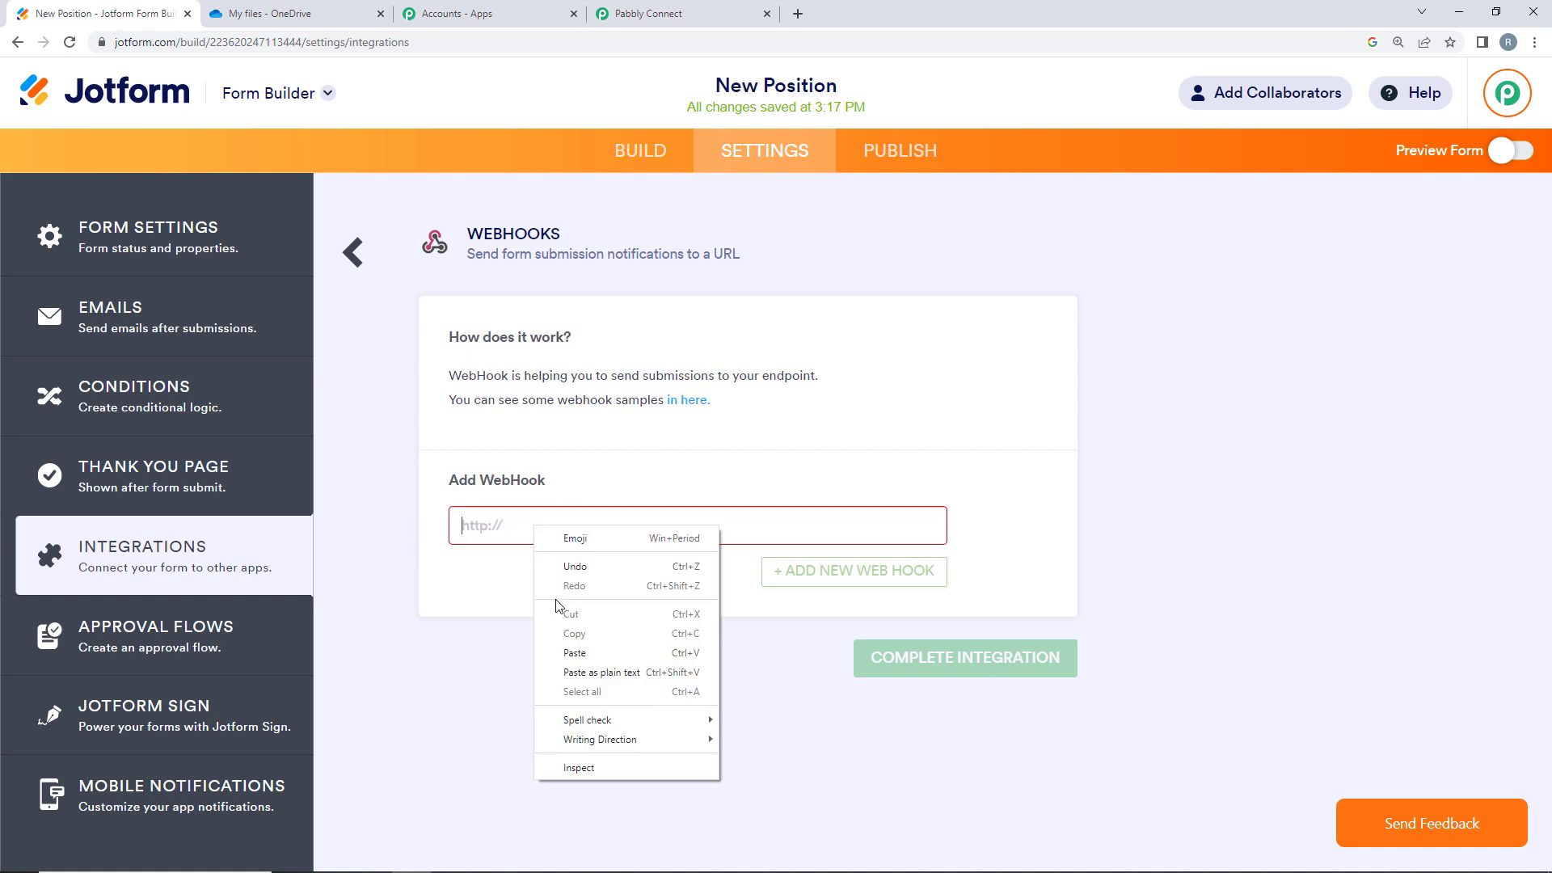
left_click(571, 650)
left_click(971, 668)
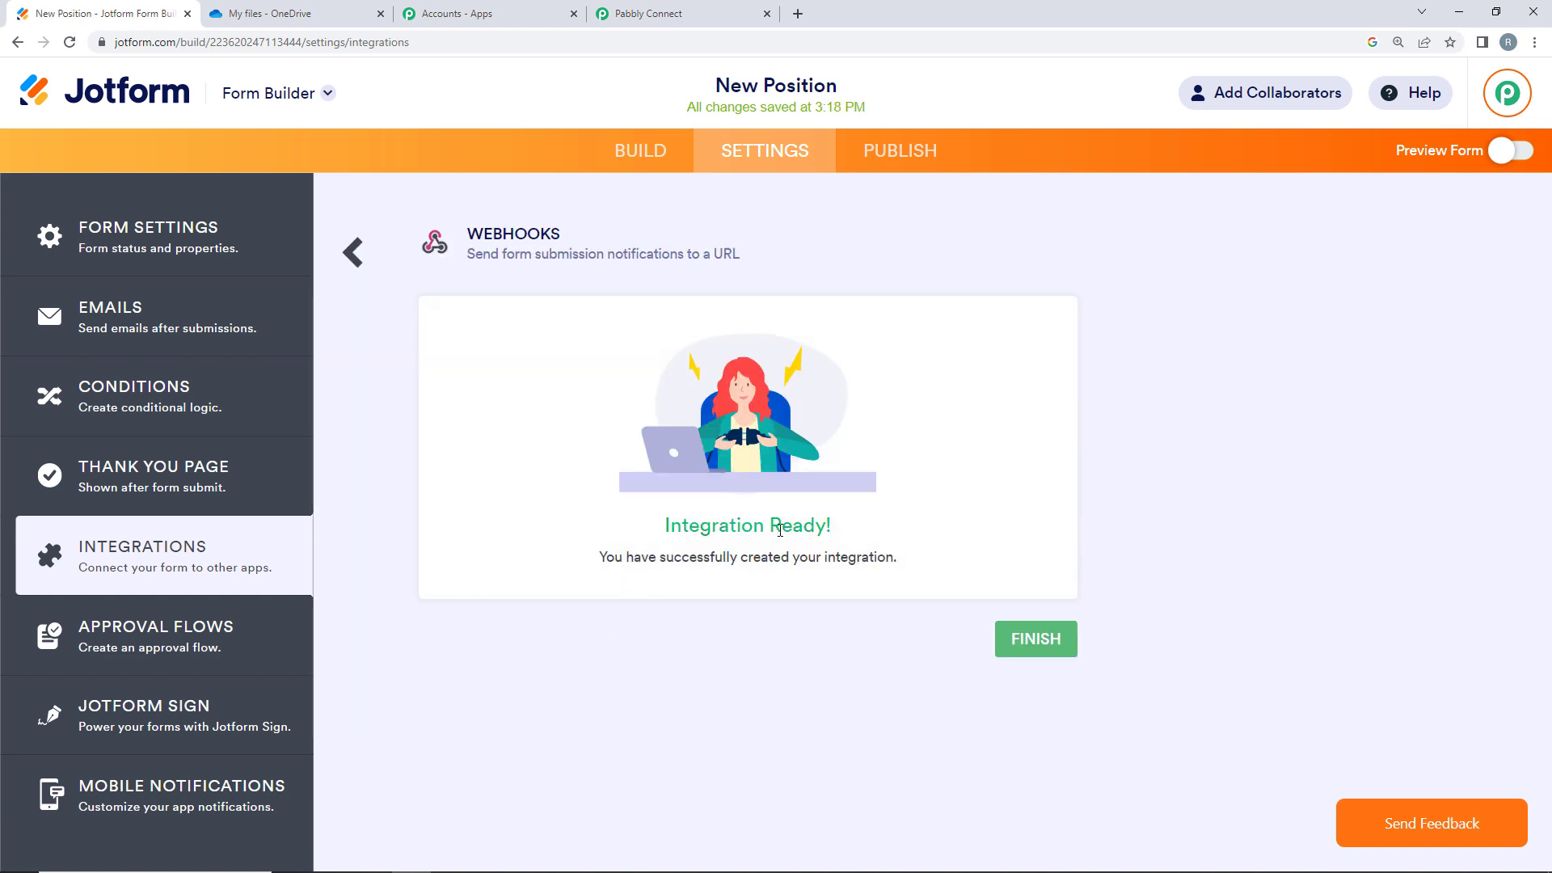
left_click(1030, 640)
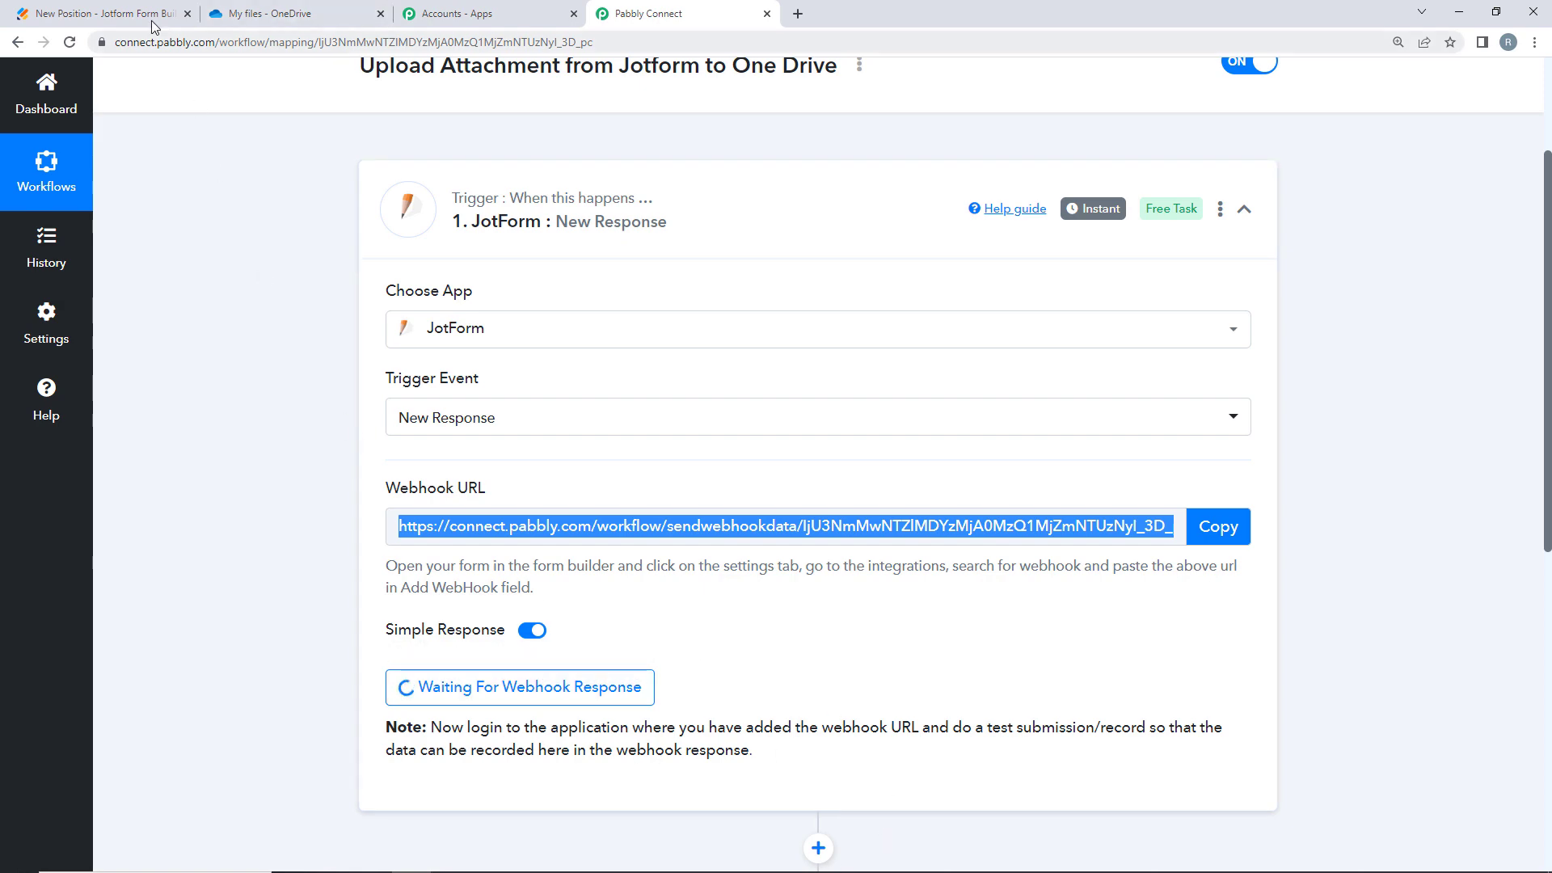
- Confirm the Pabbly trigger still awaits a webhook, then return to the New Position form
left_click(119, 22)
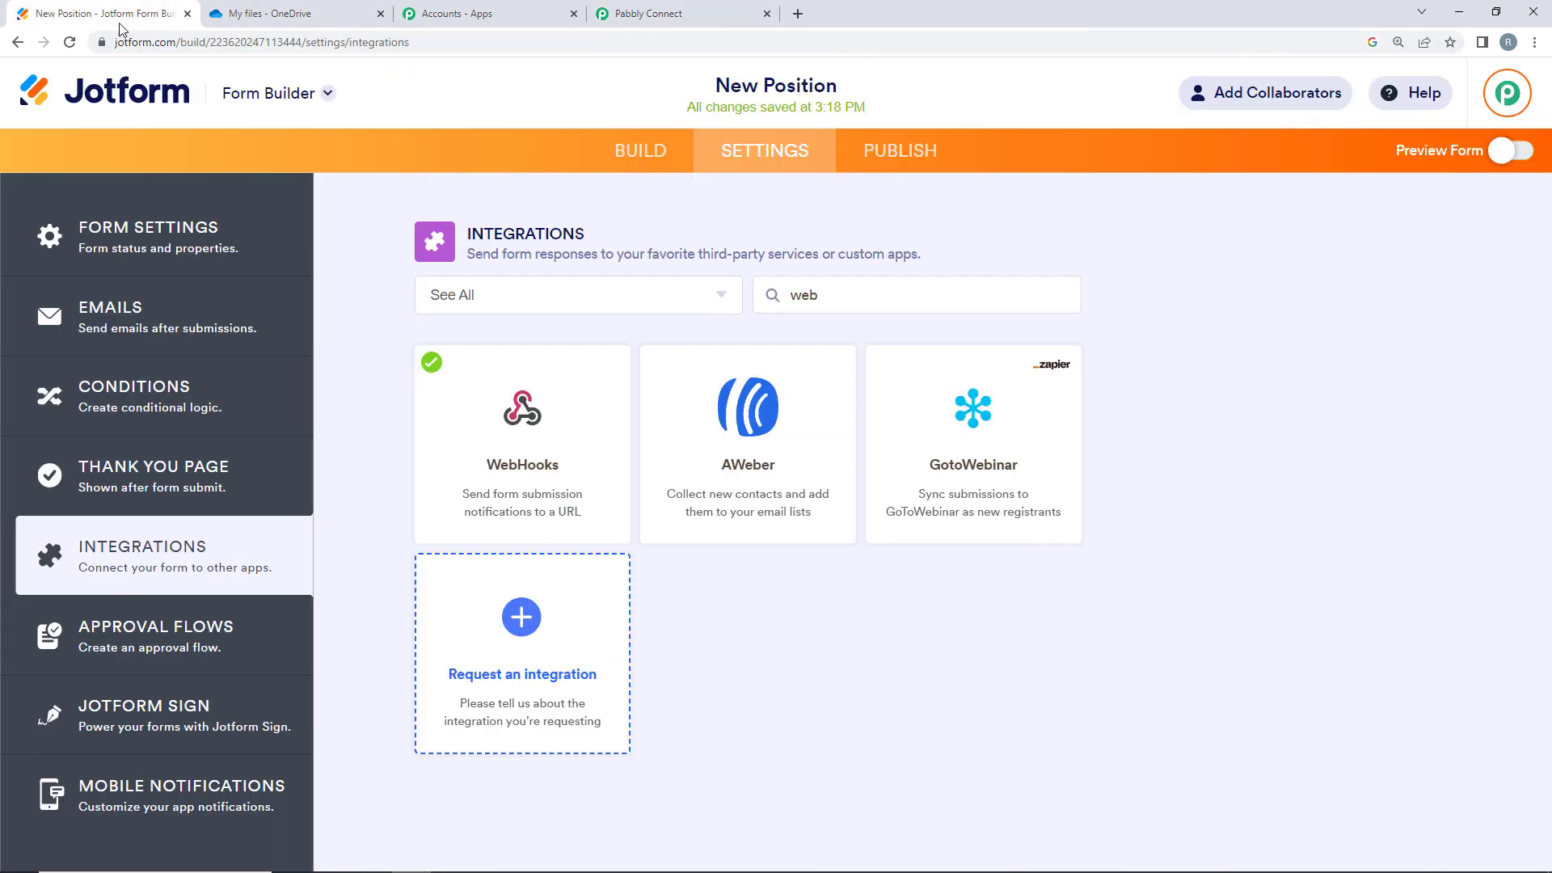
left_click(677, 9)
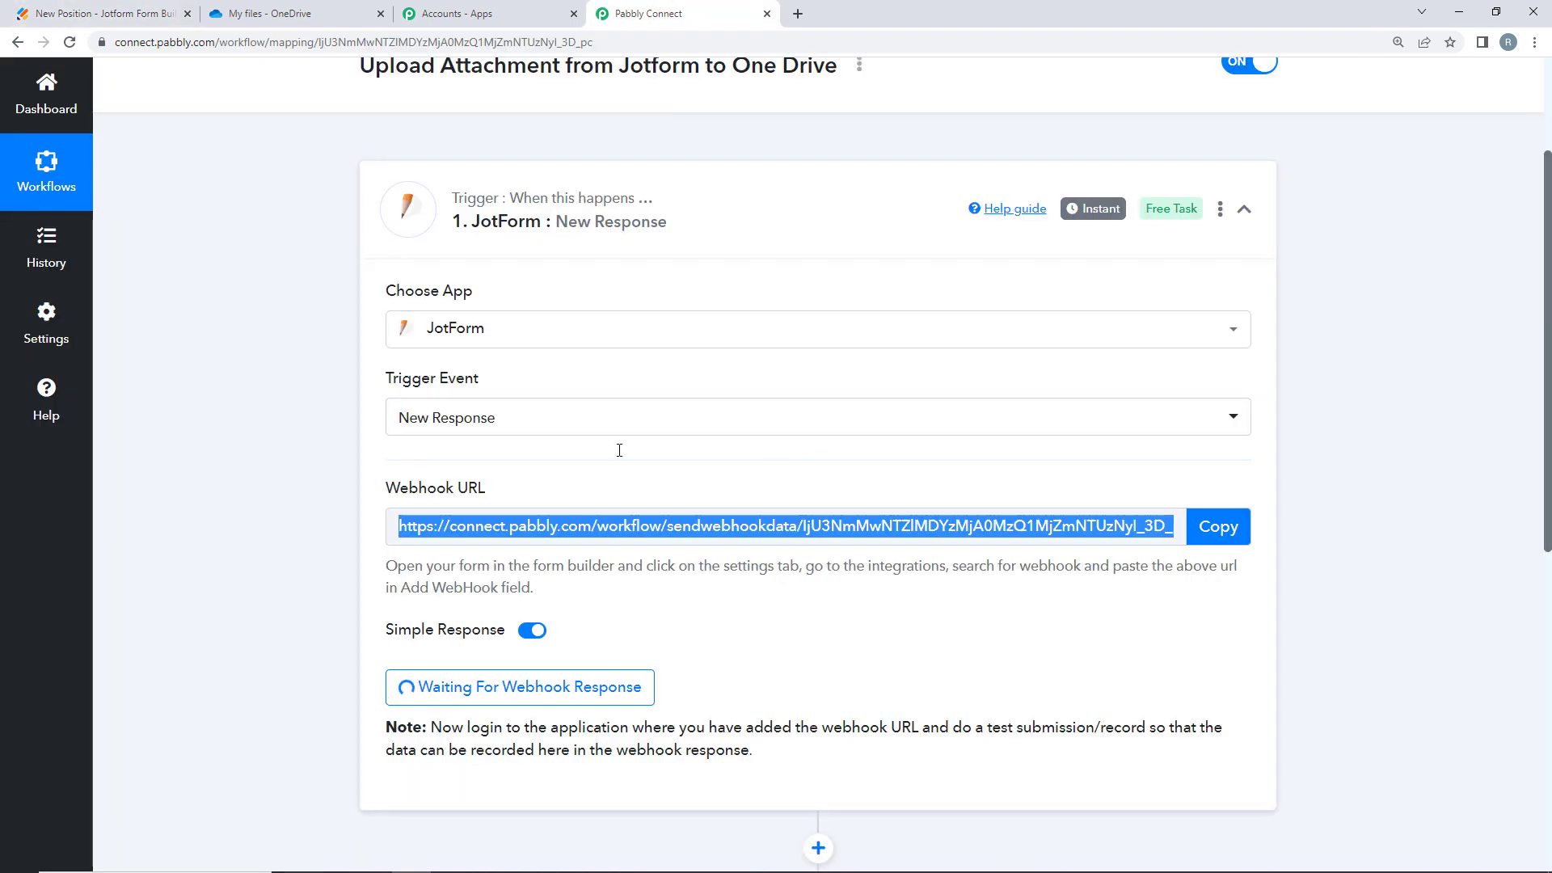
left_click(127, 7)
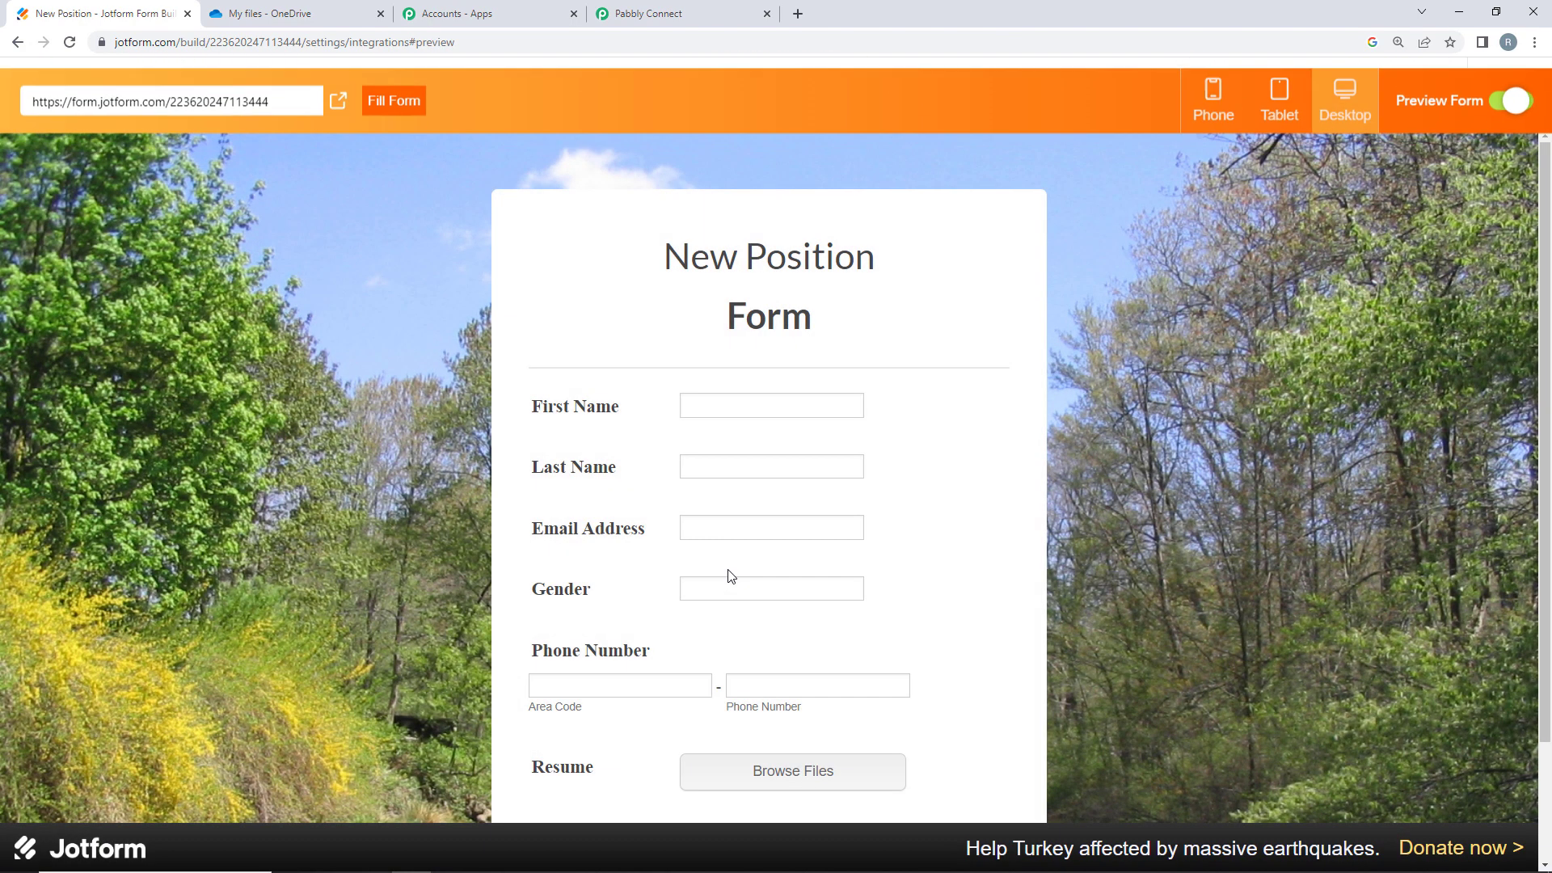
- Fill the preview with name Test User, an email address, gender male and a phone number
left_click(727, 408)
type("T")
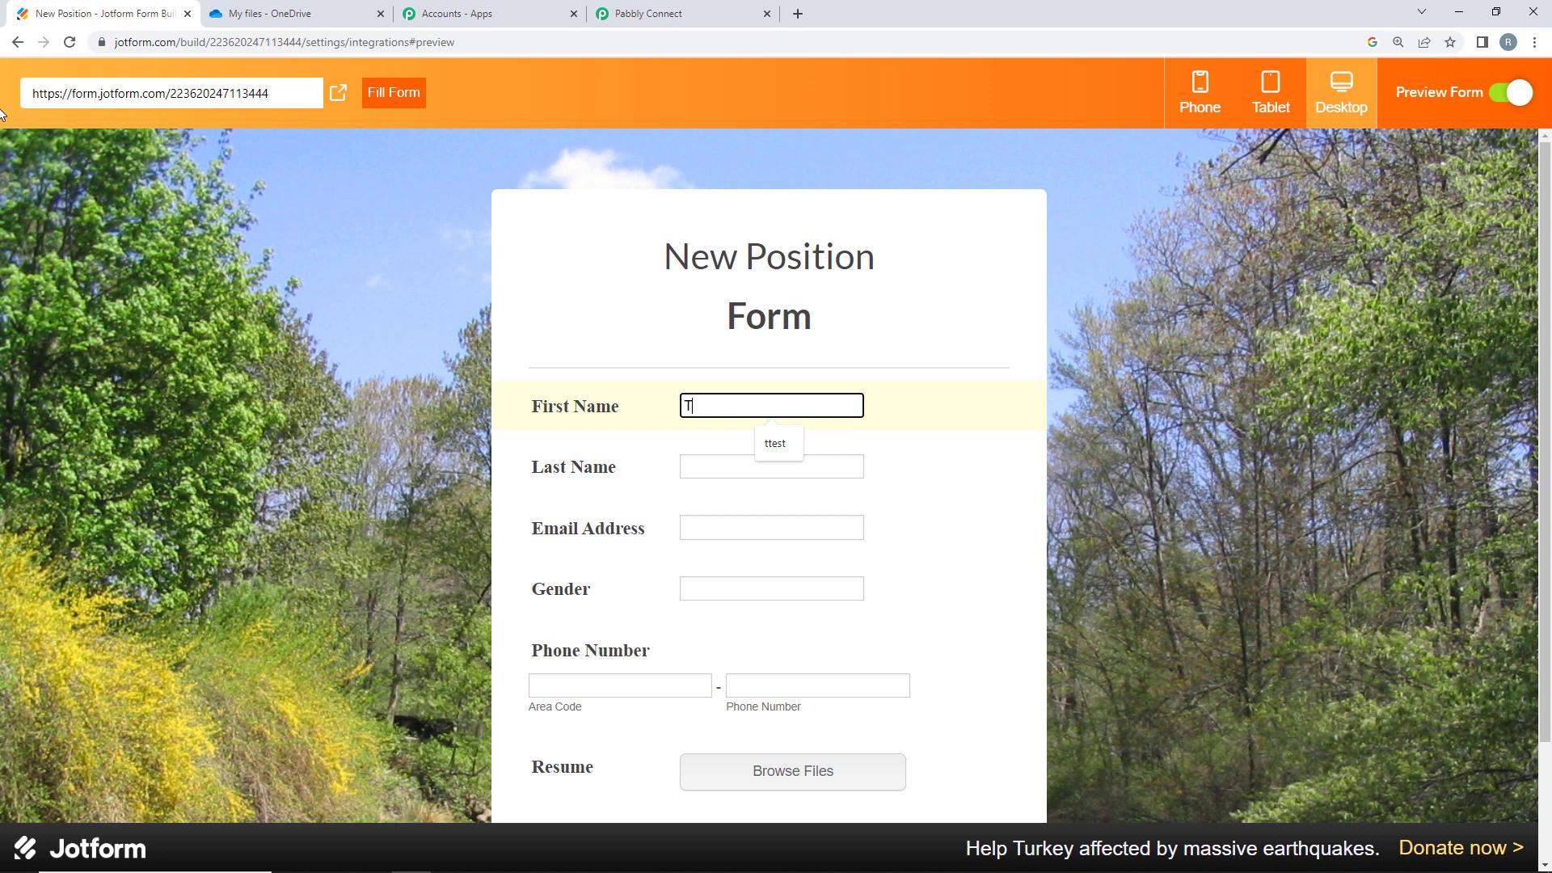
type("est")
key("Tab")
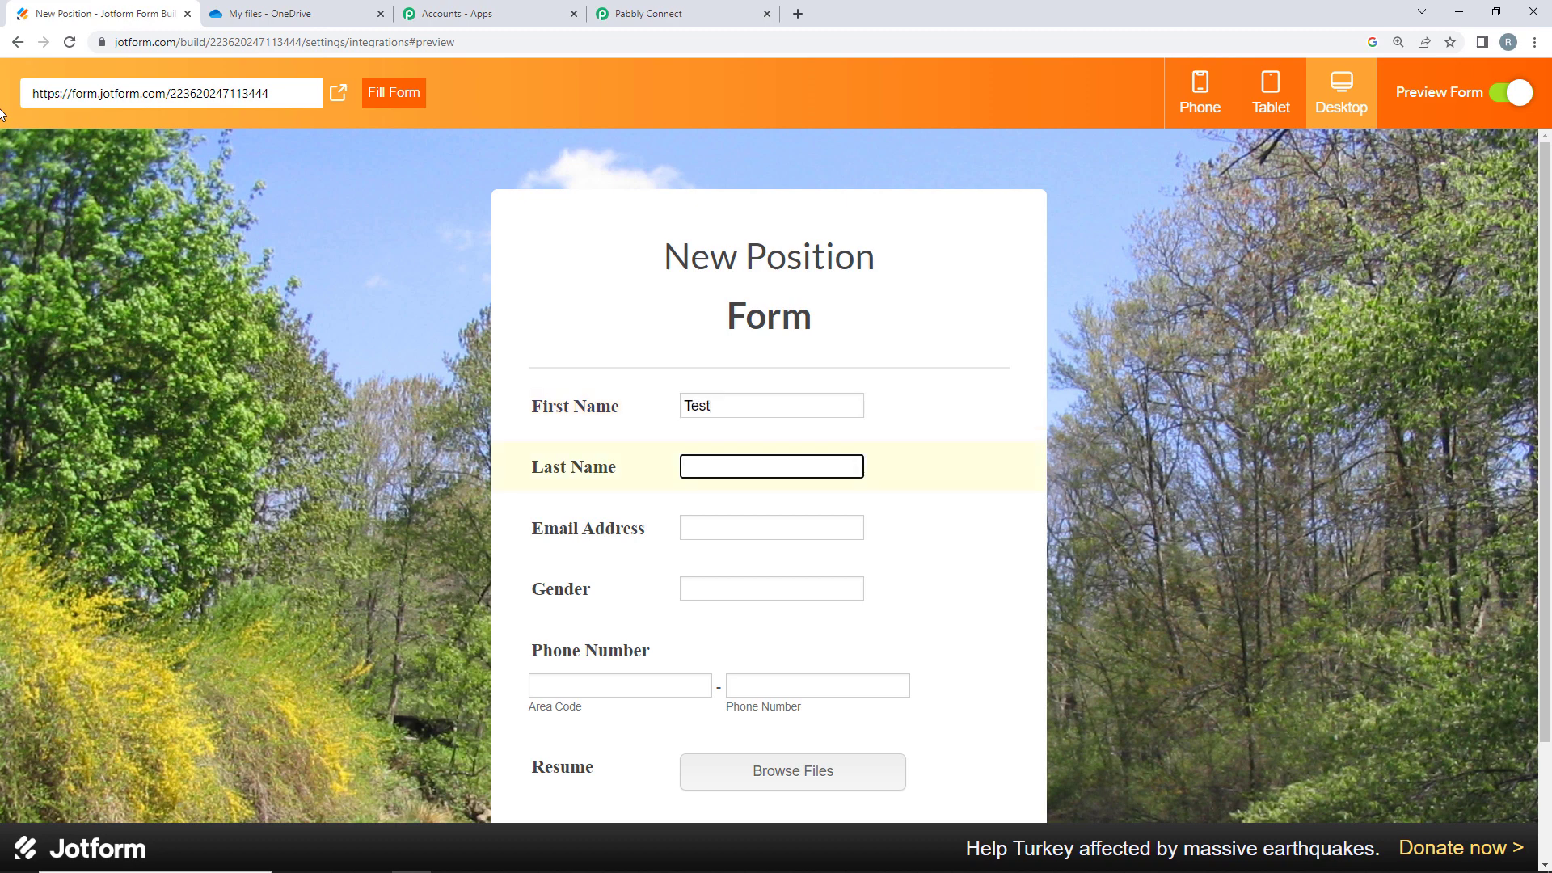
type("User")
left_click(742, 526)
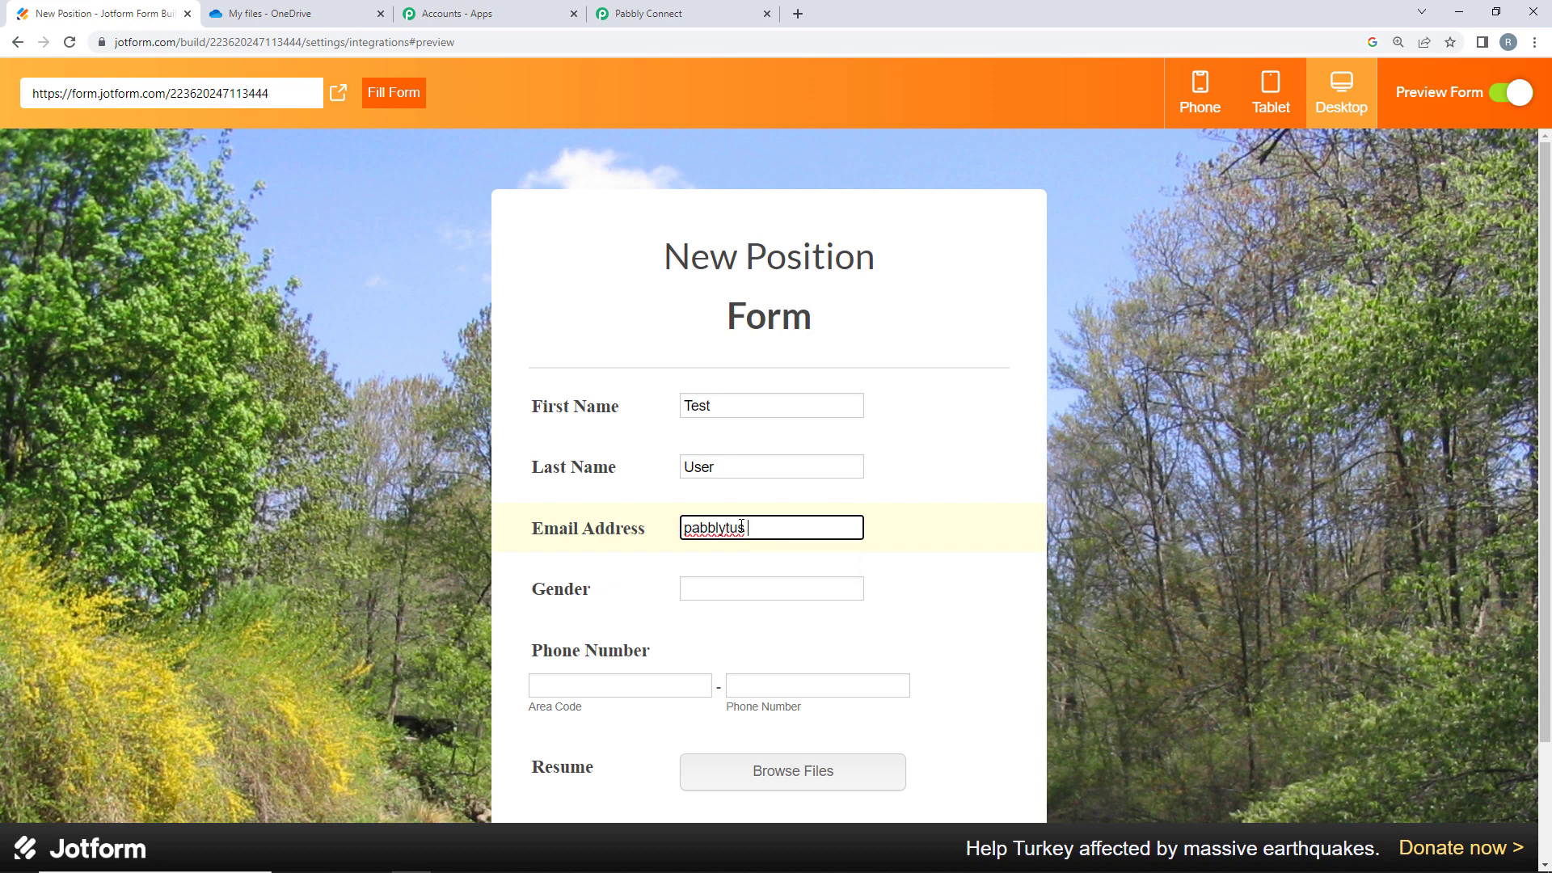
left_click(754, 596)
type("male")
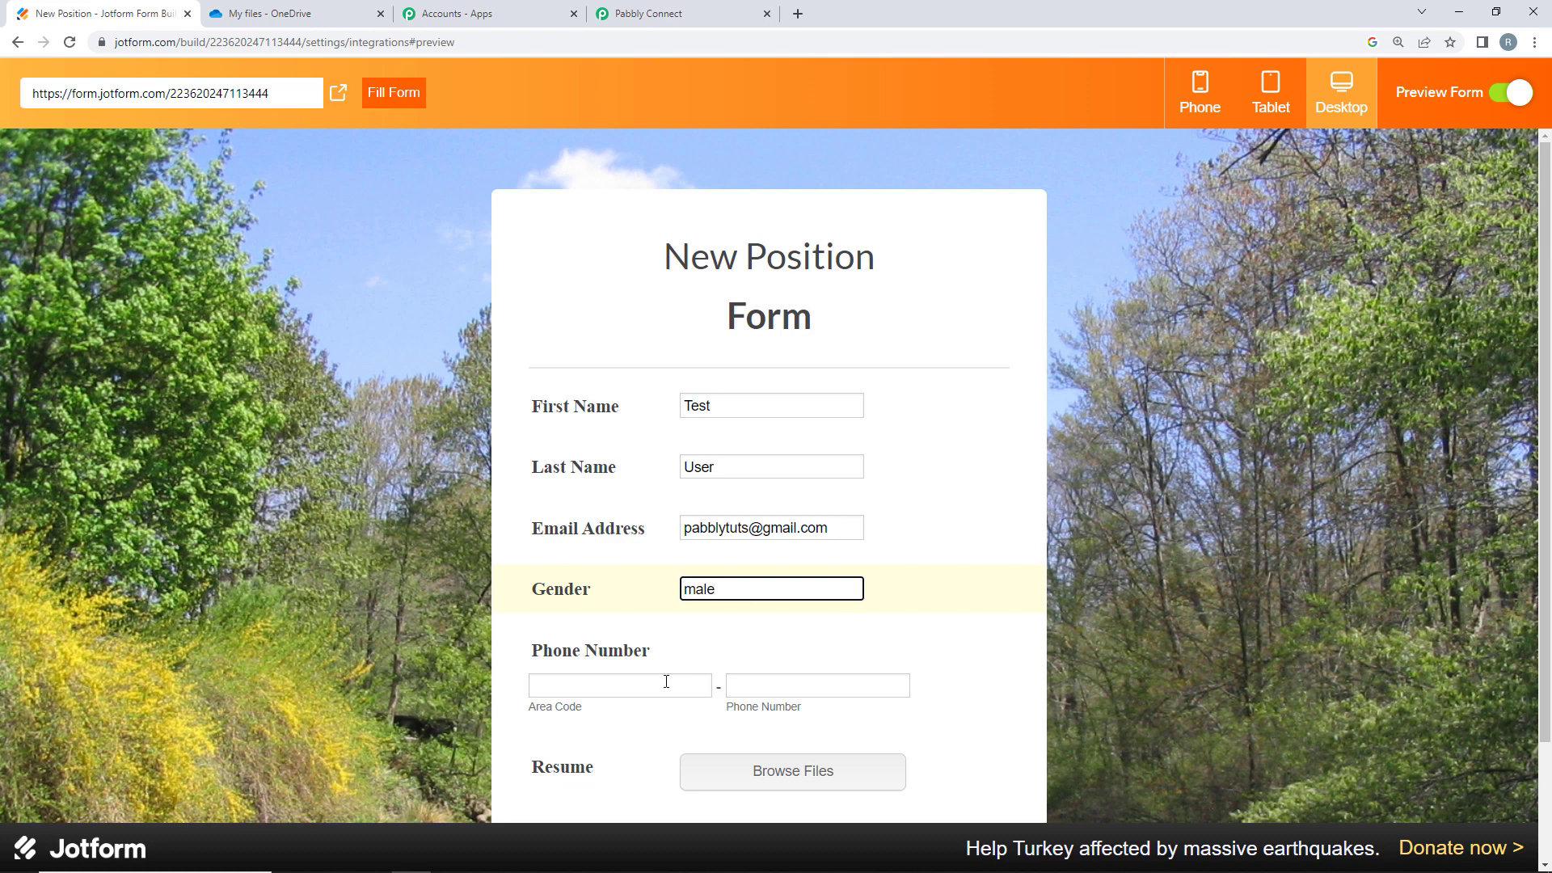
left_click(640, 688)
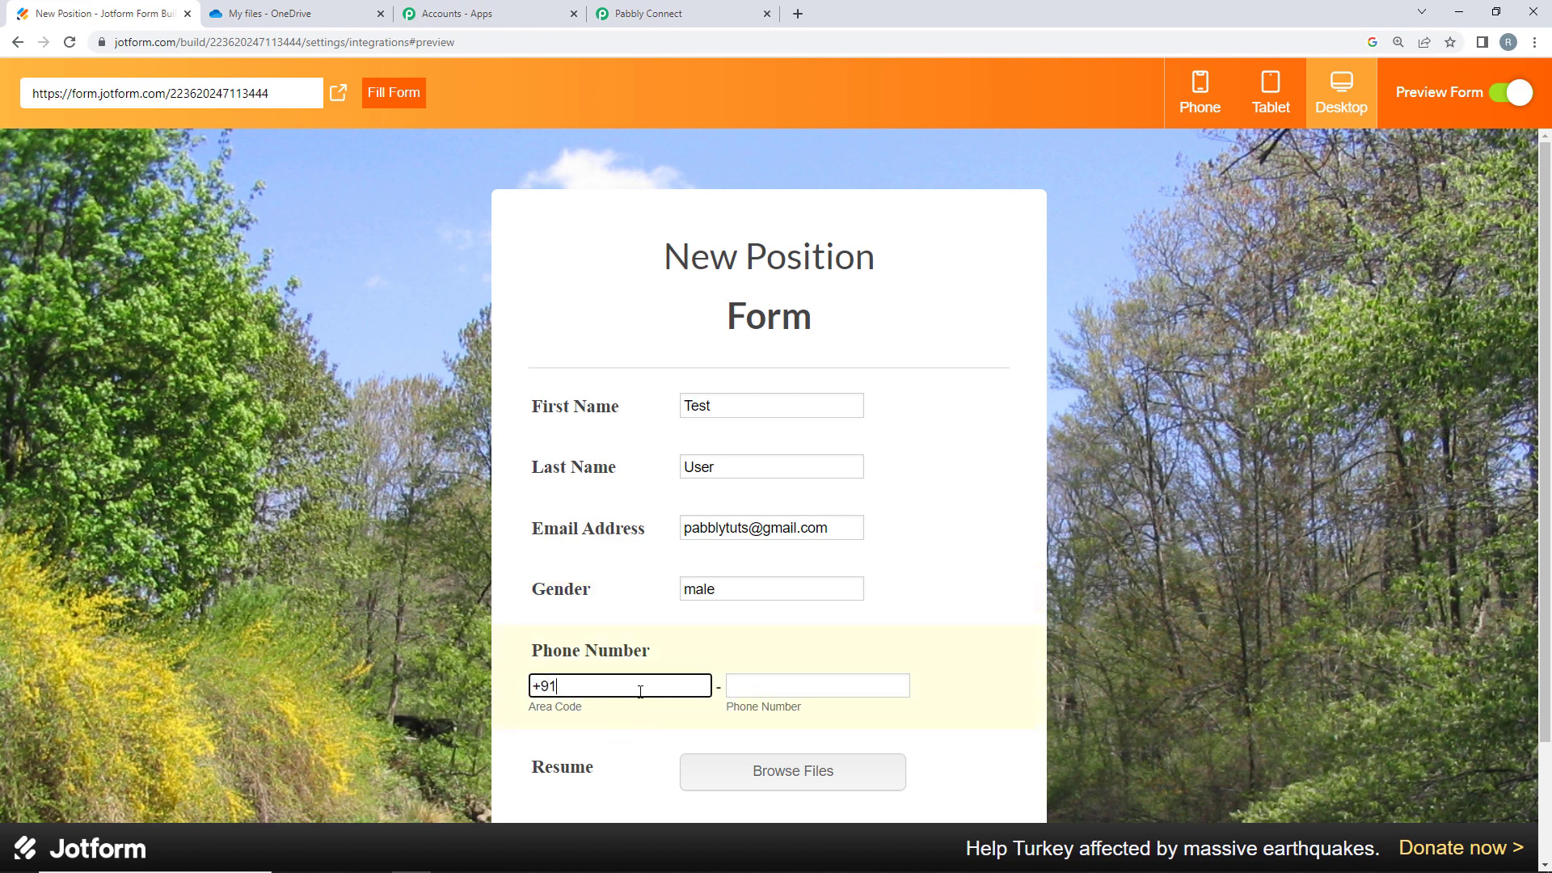
left_click(786, 687)
type("911111111111")
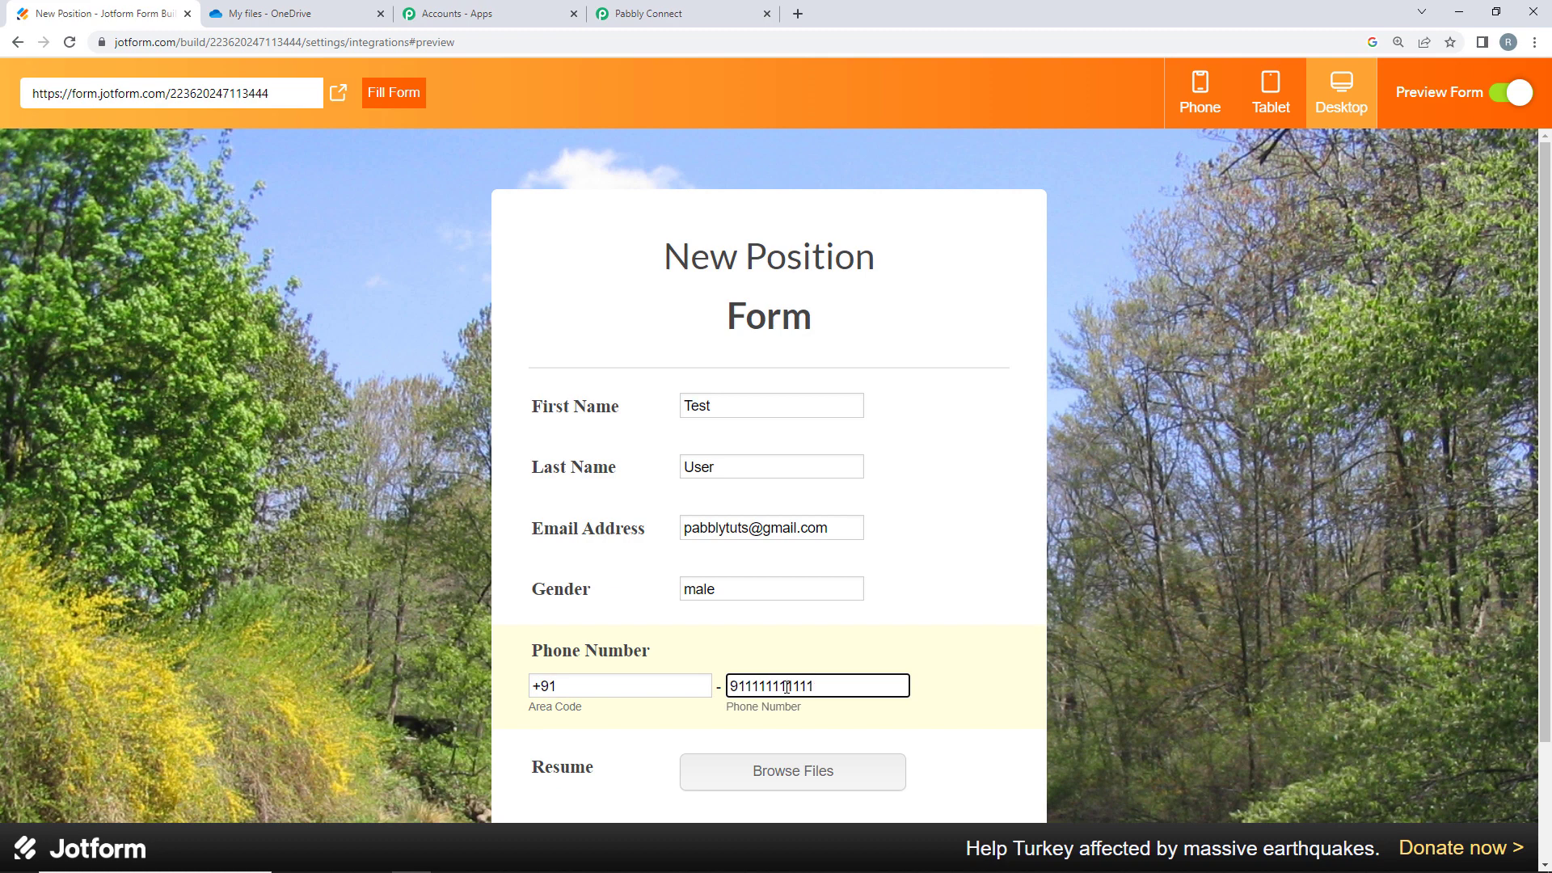
- Attach the Resume file and submit the test response
left_click(730, 775)
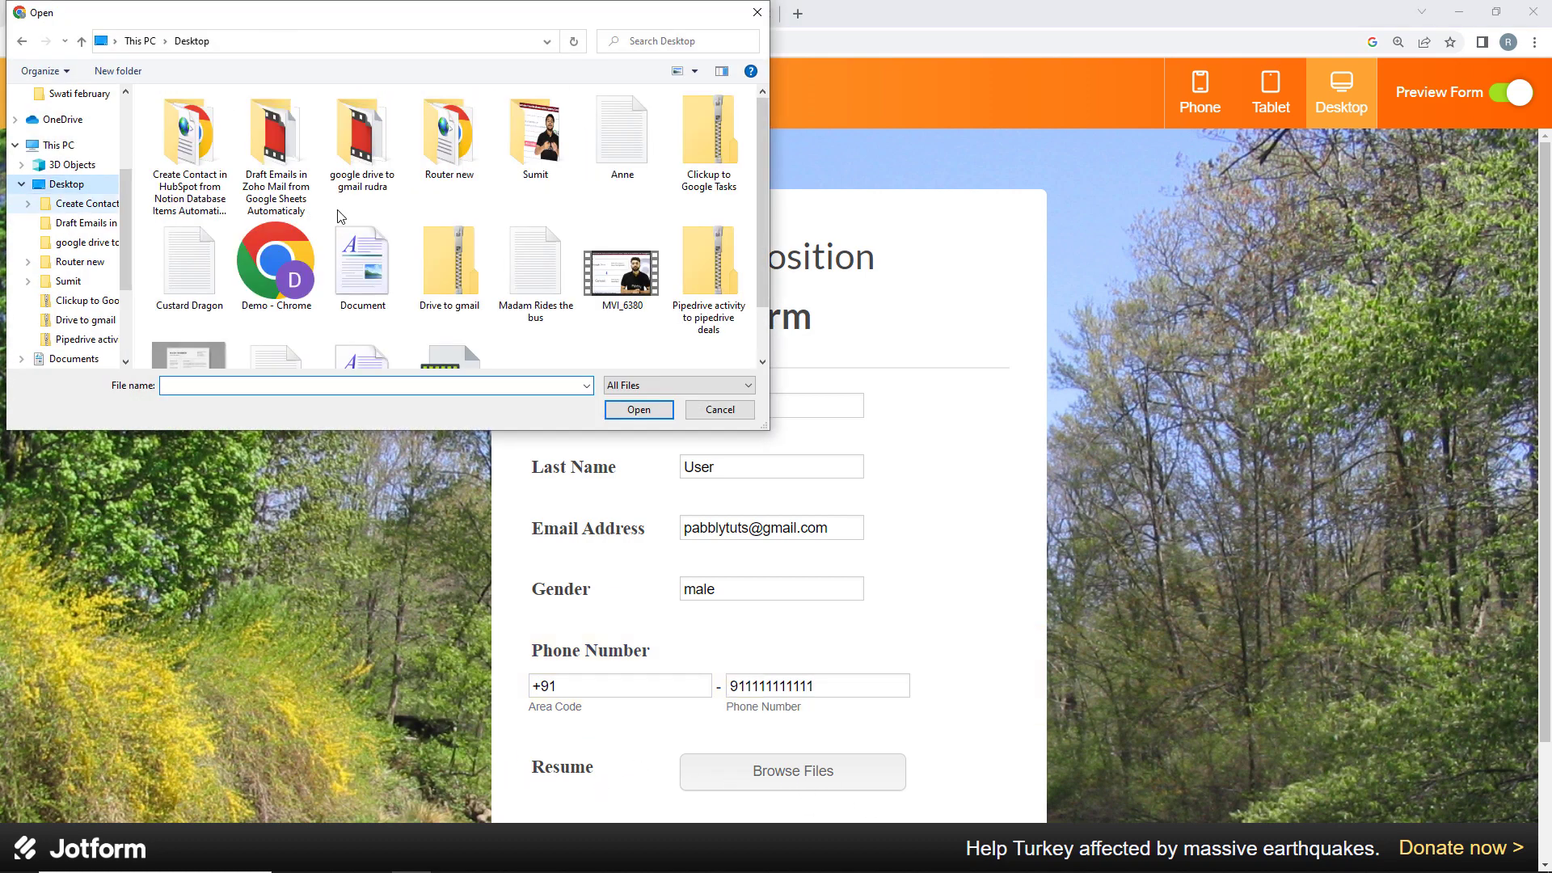
scroll(529, 202, "down", 1)
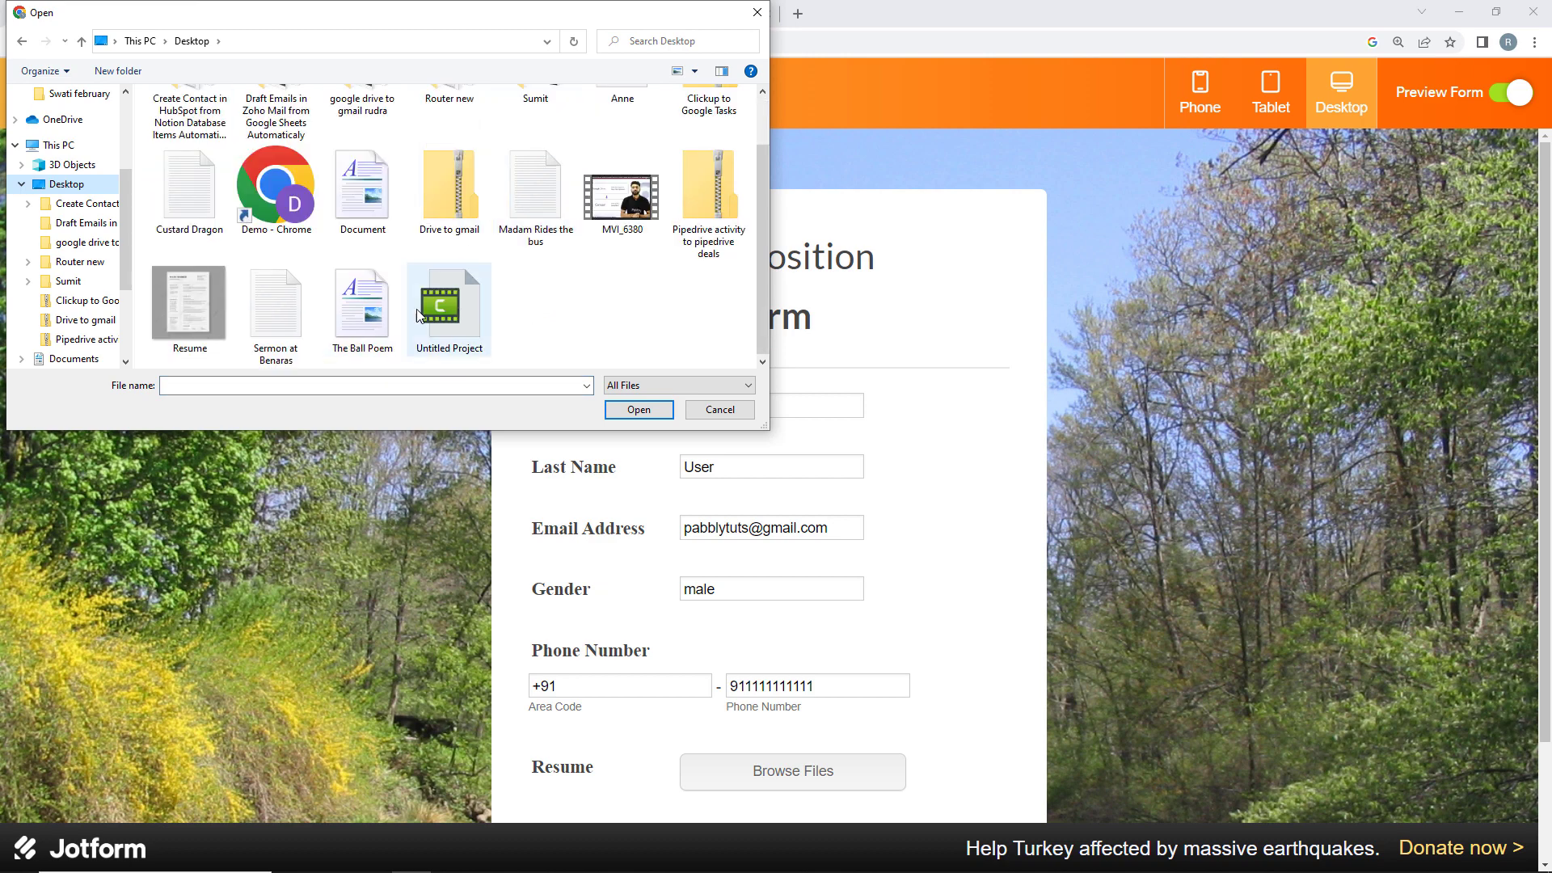
double_click(188, 303)
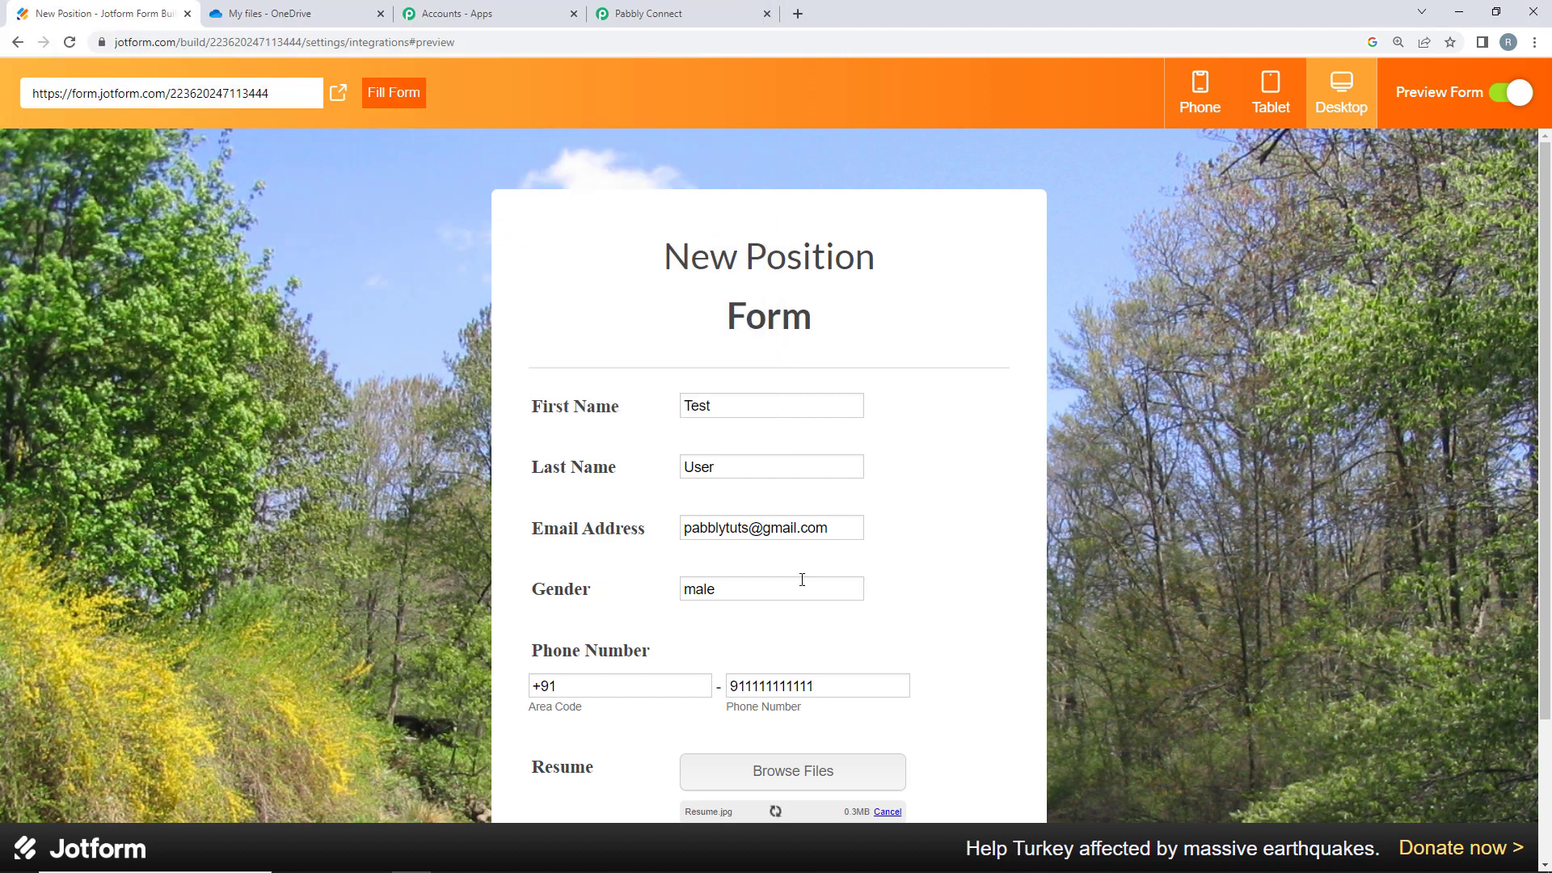
scroll(768, 728, "down", 2)
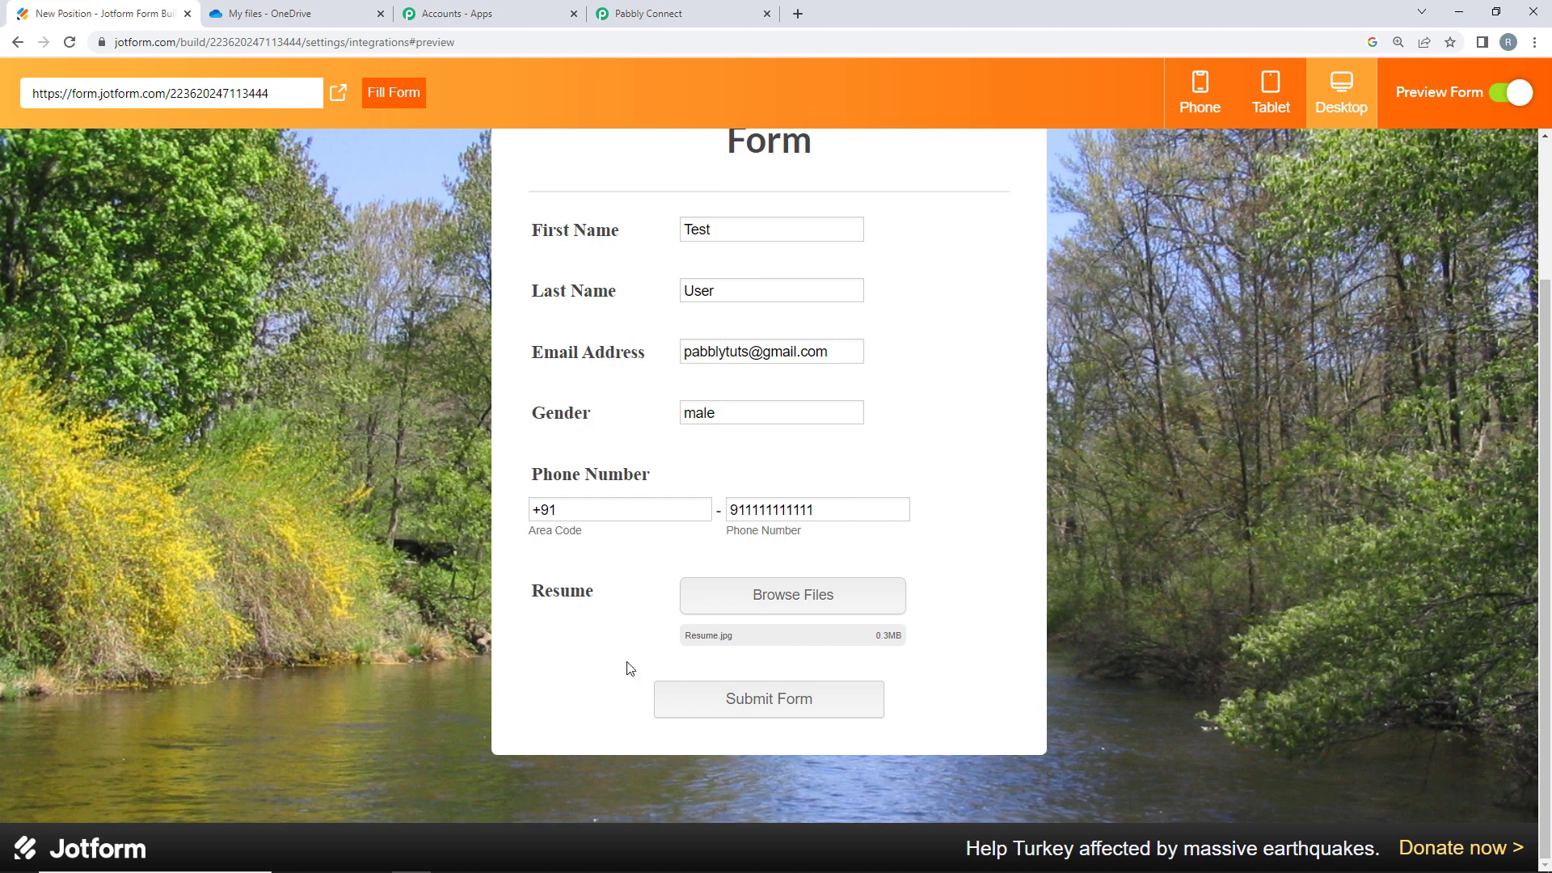
left_click(755, 705)
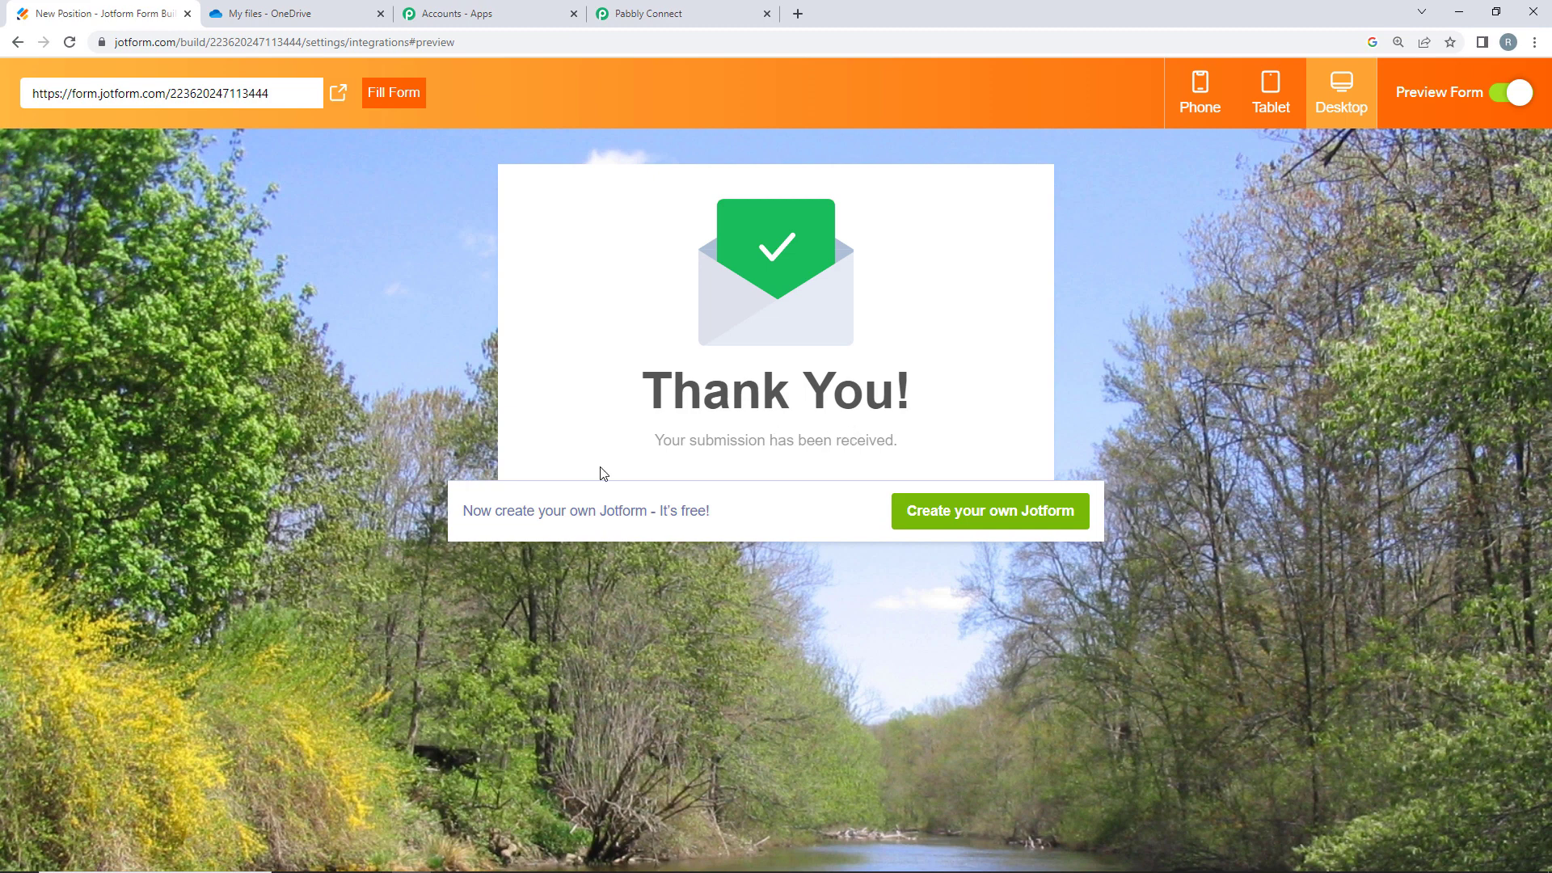
- Review the captured phone number, gender and email values in Pabbly's received response
left_click(683, 5)
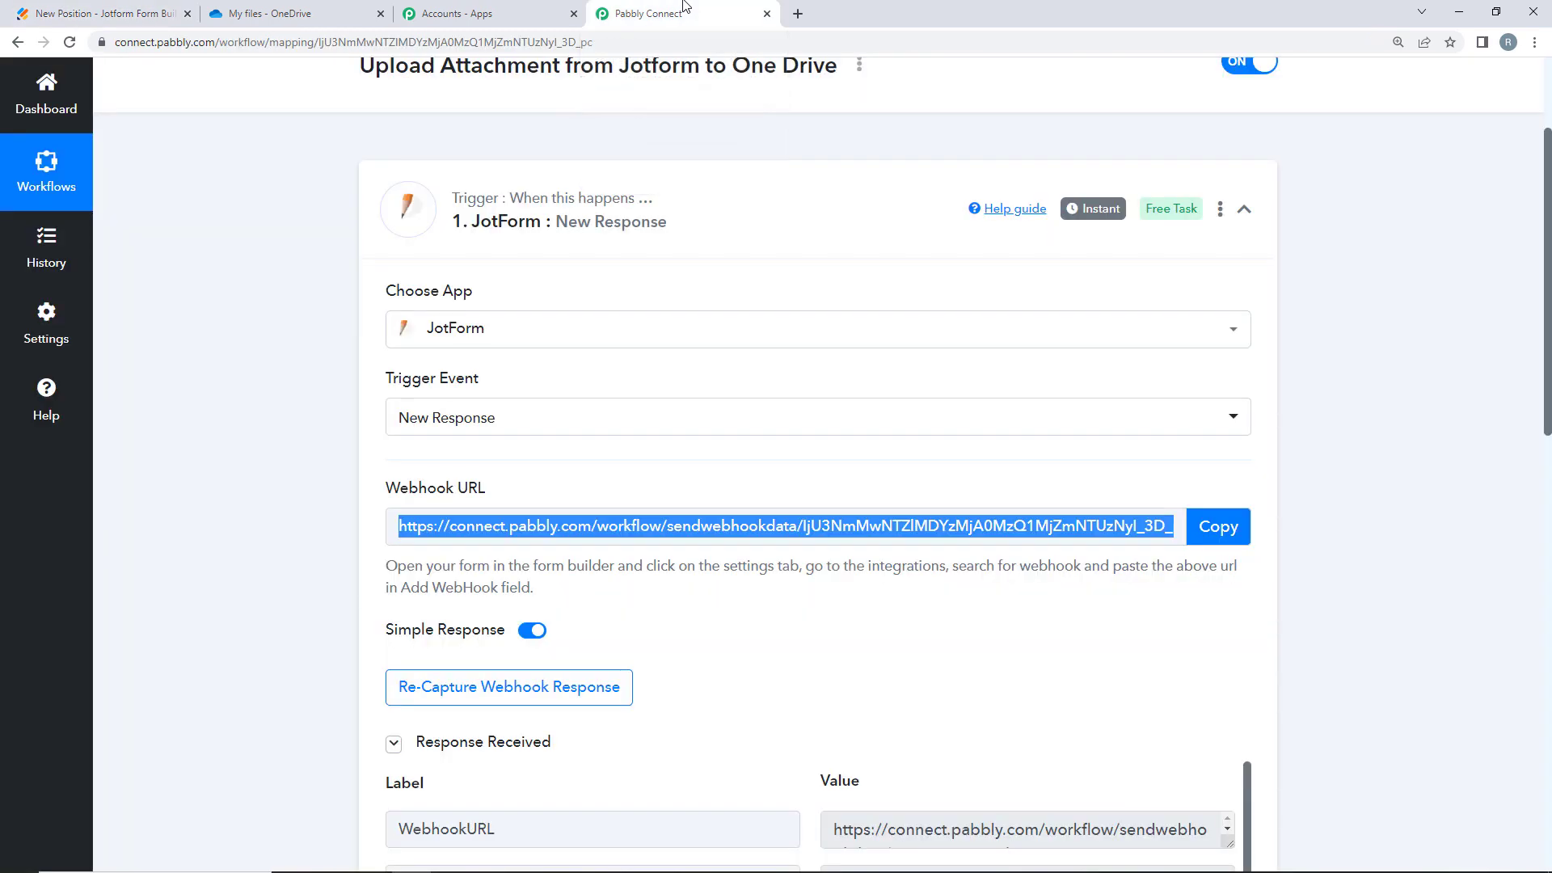
scroll(213, 623, "down", 5)
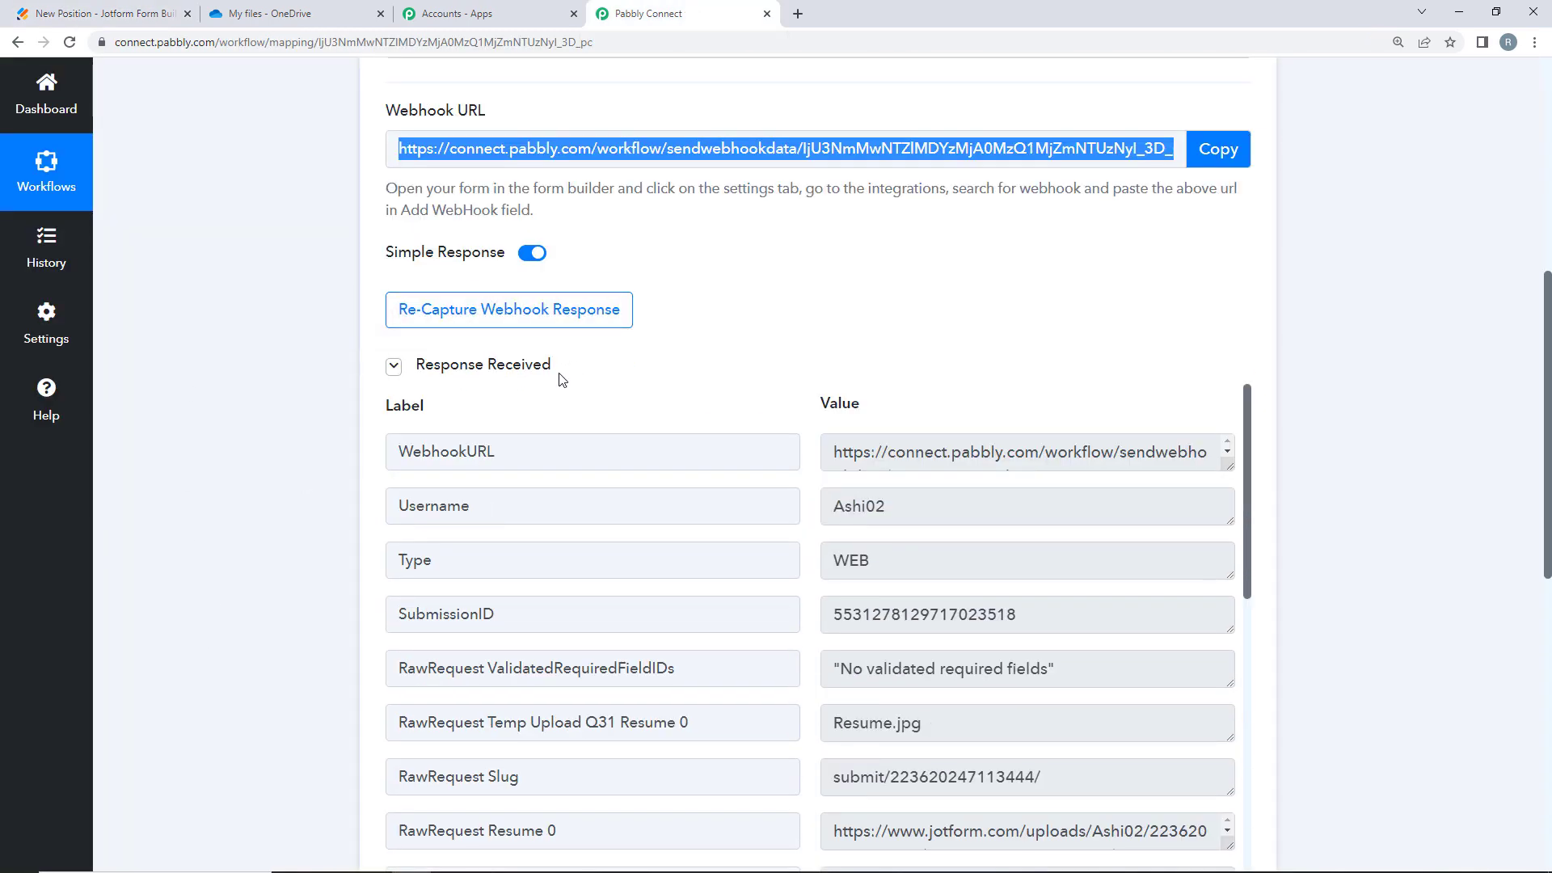
scroll(1150, 476, "down", 2)
left_click_drag(970, 534, 742, 524)
scroll(958, 550, "down", 2)
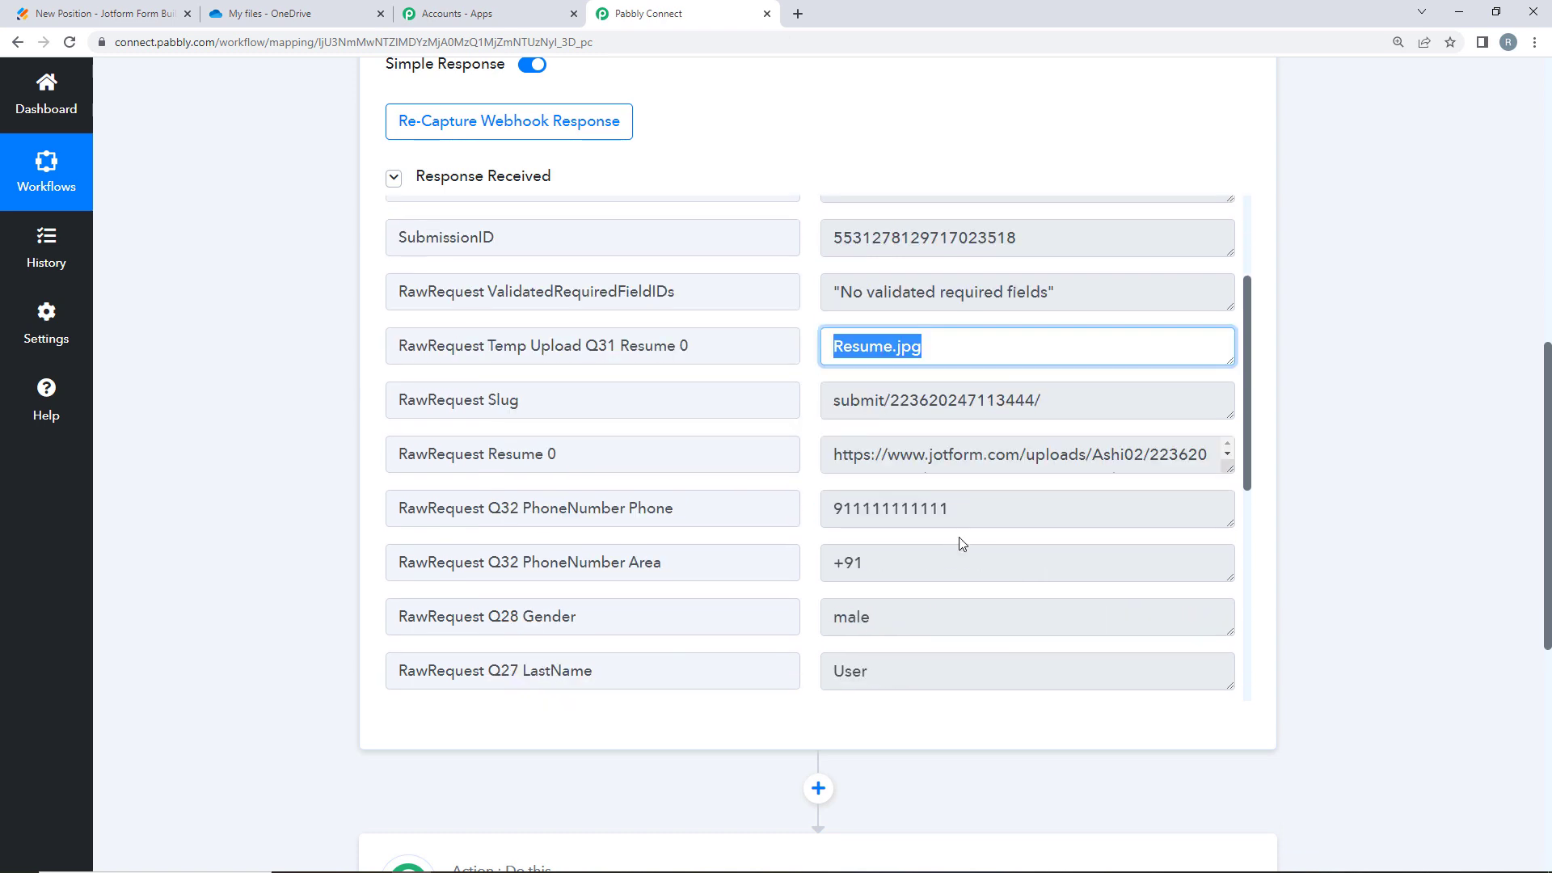
double_click(959, 537)
scroll(929, 501, "down", 2)
double_click(896, 423)
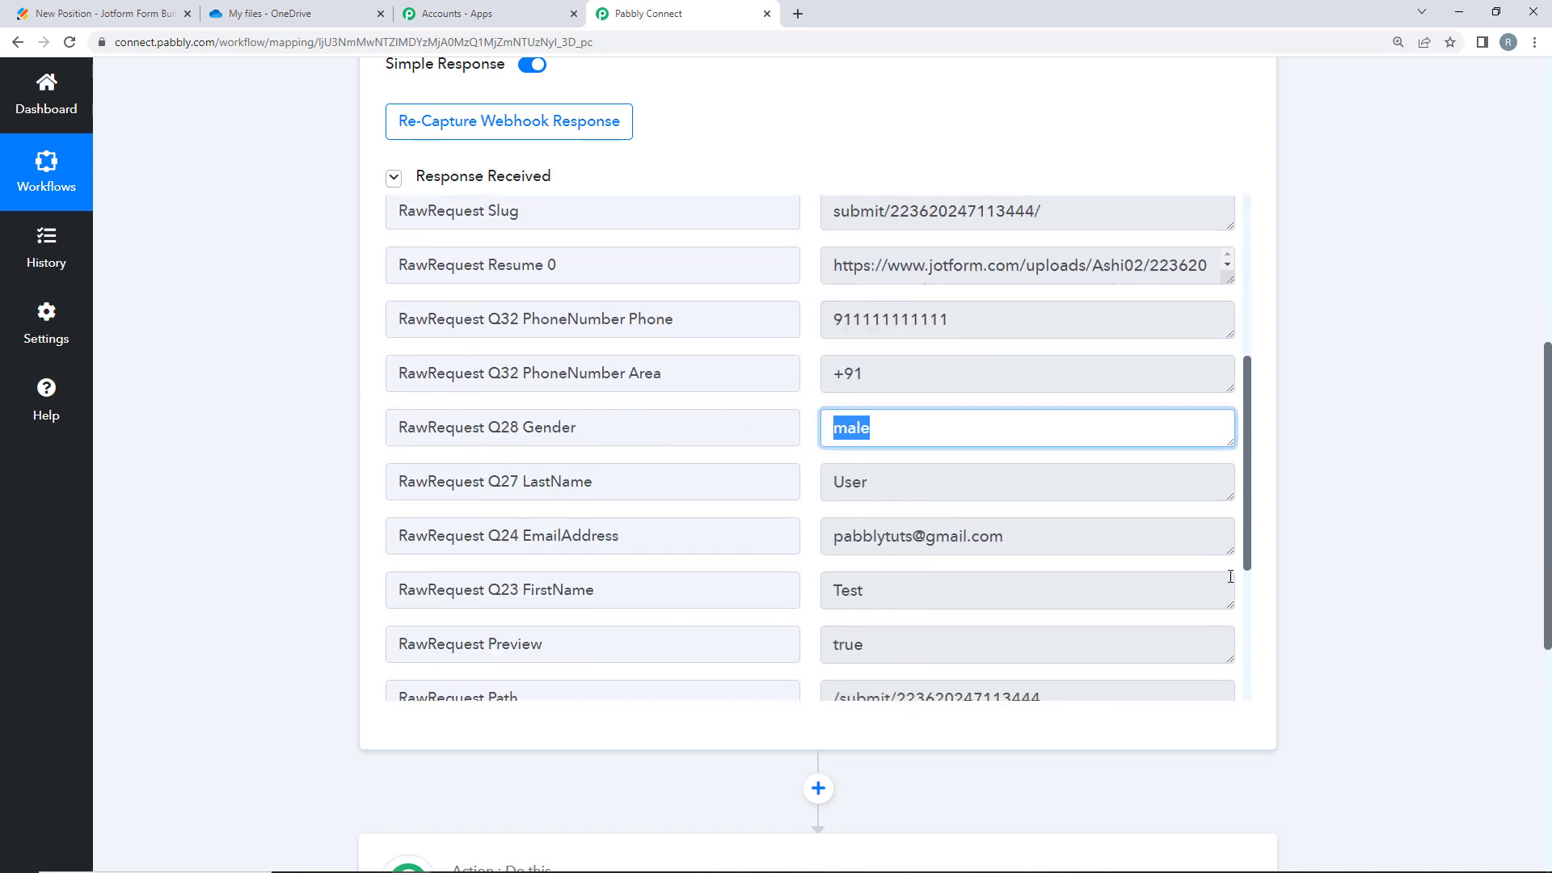
double_click(957, 530)
- Scroll through the remaining captured fields, including the Resume.jpg link
scroll(958, 514, "down", 2)
scroll(848, 546, "down", 8)
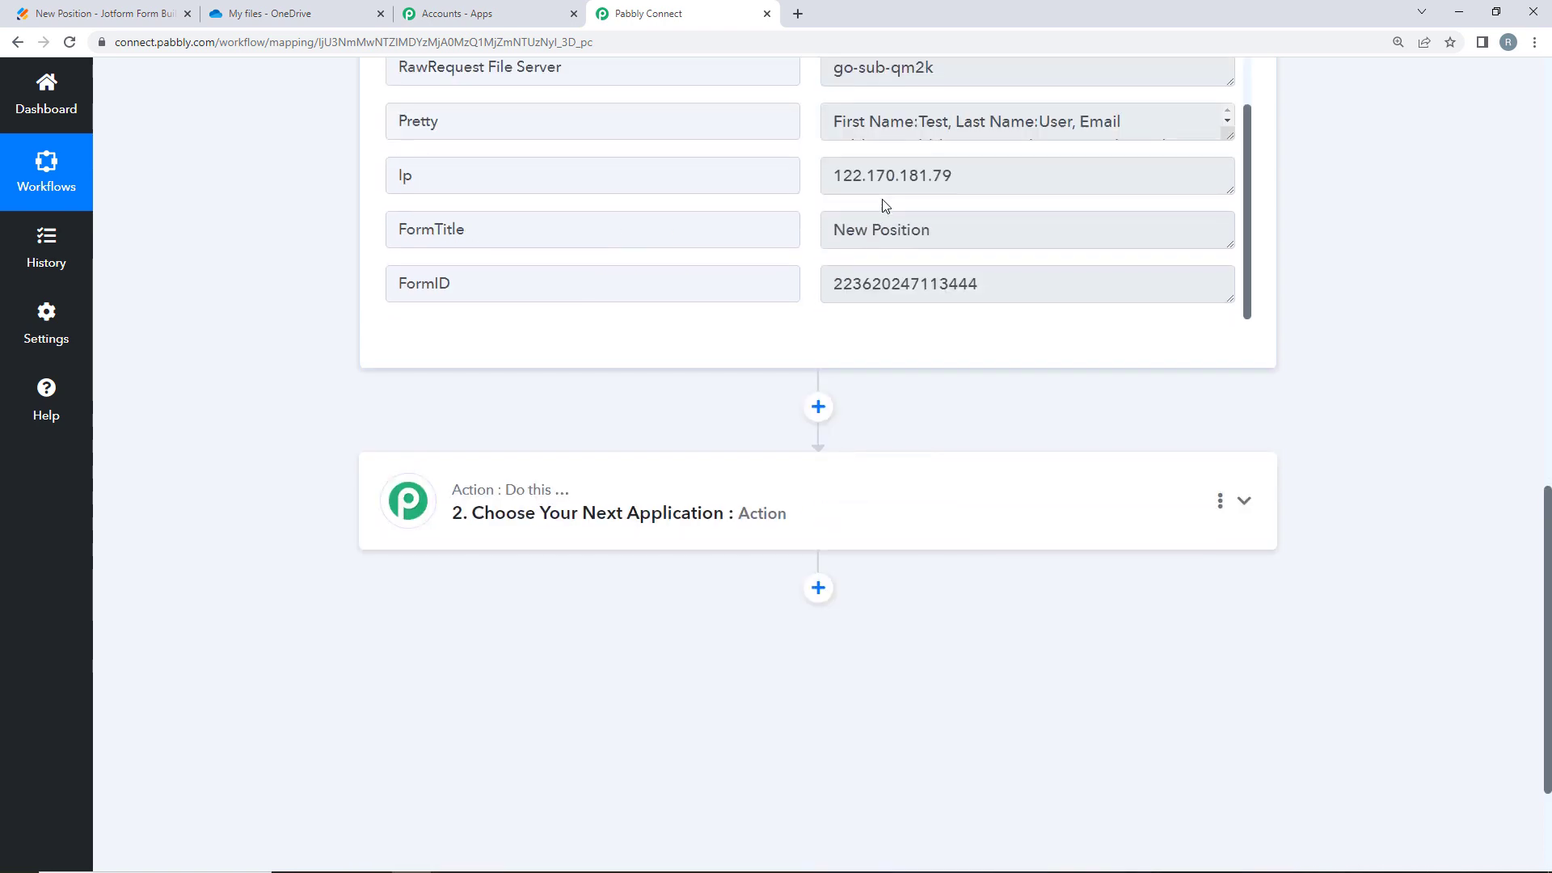
scroll(831, 229, "up", 7)
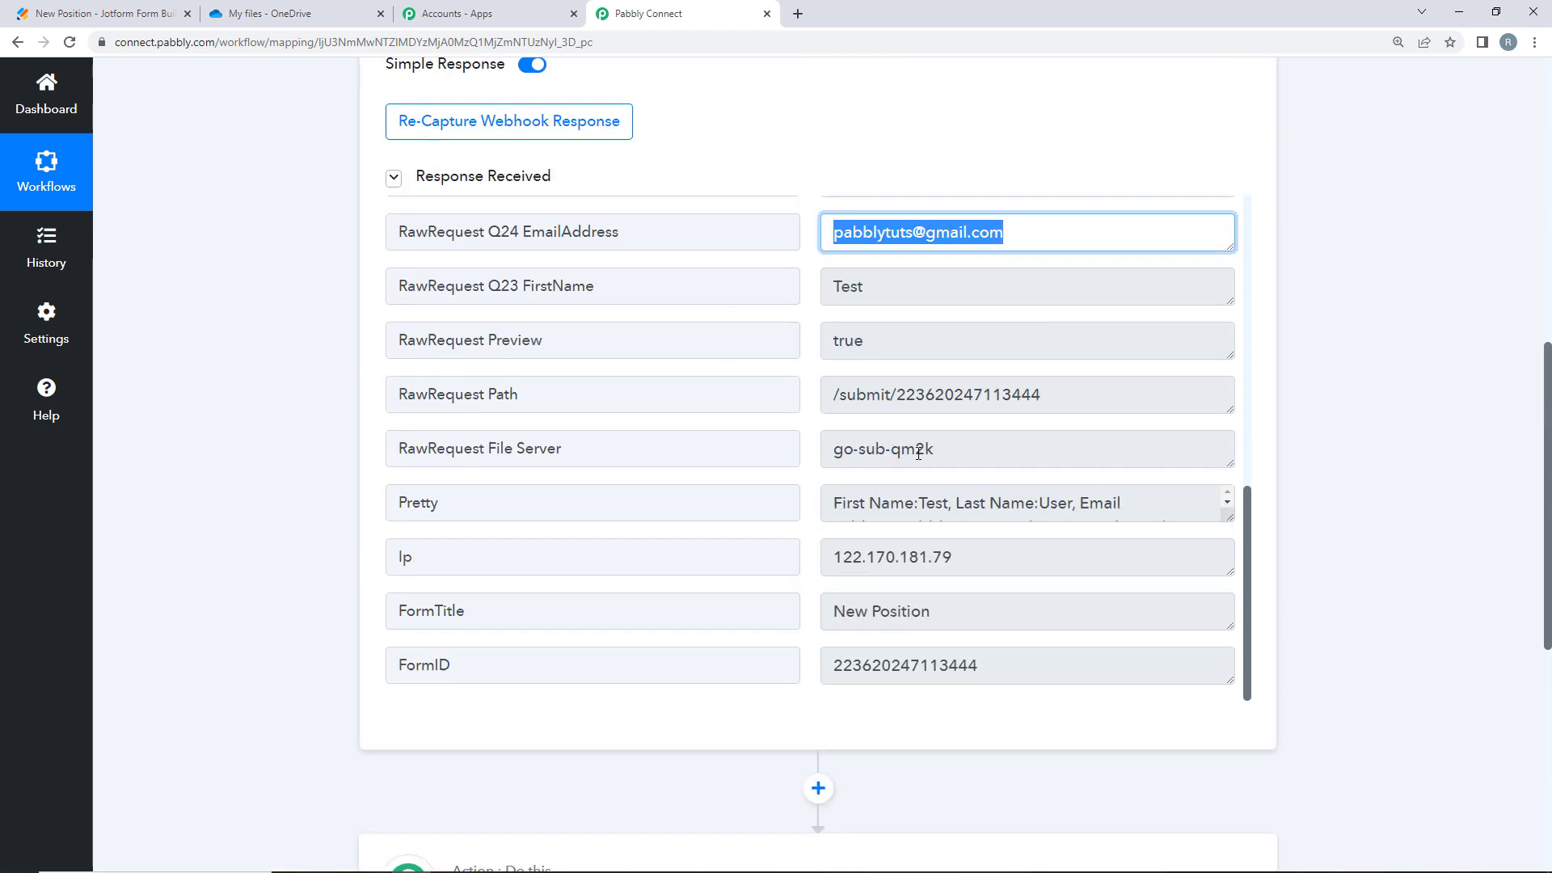
left_click_drag(1247, 530, 1252, 304)
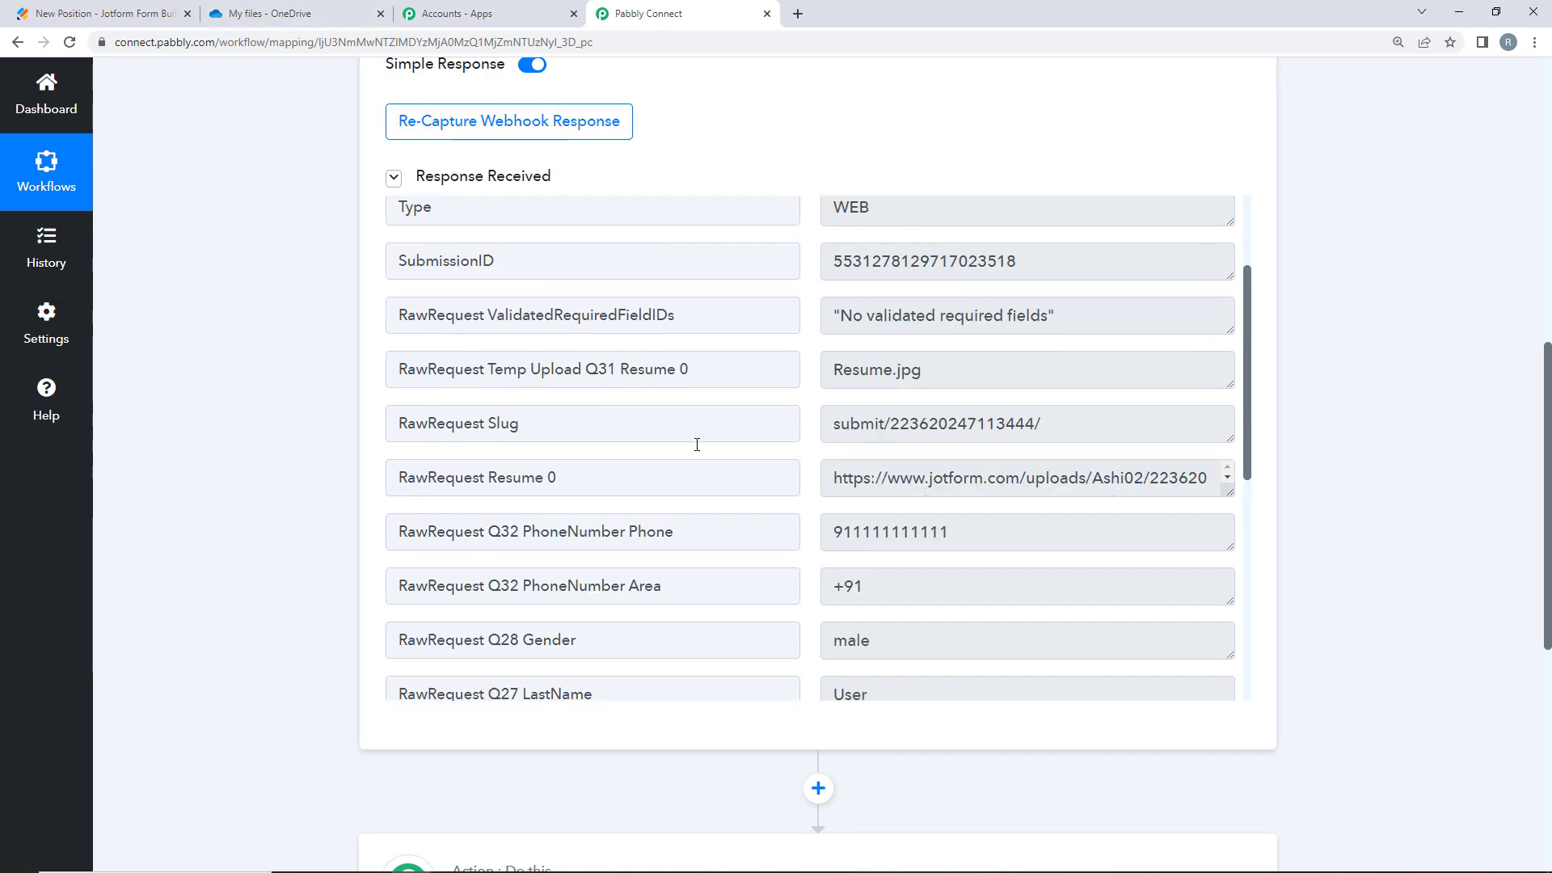
scroll(224, 410, "up", 7)
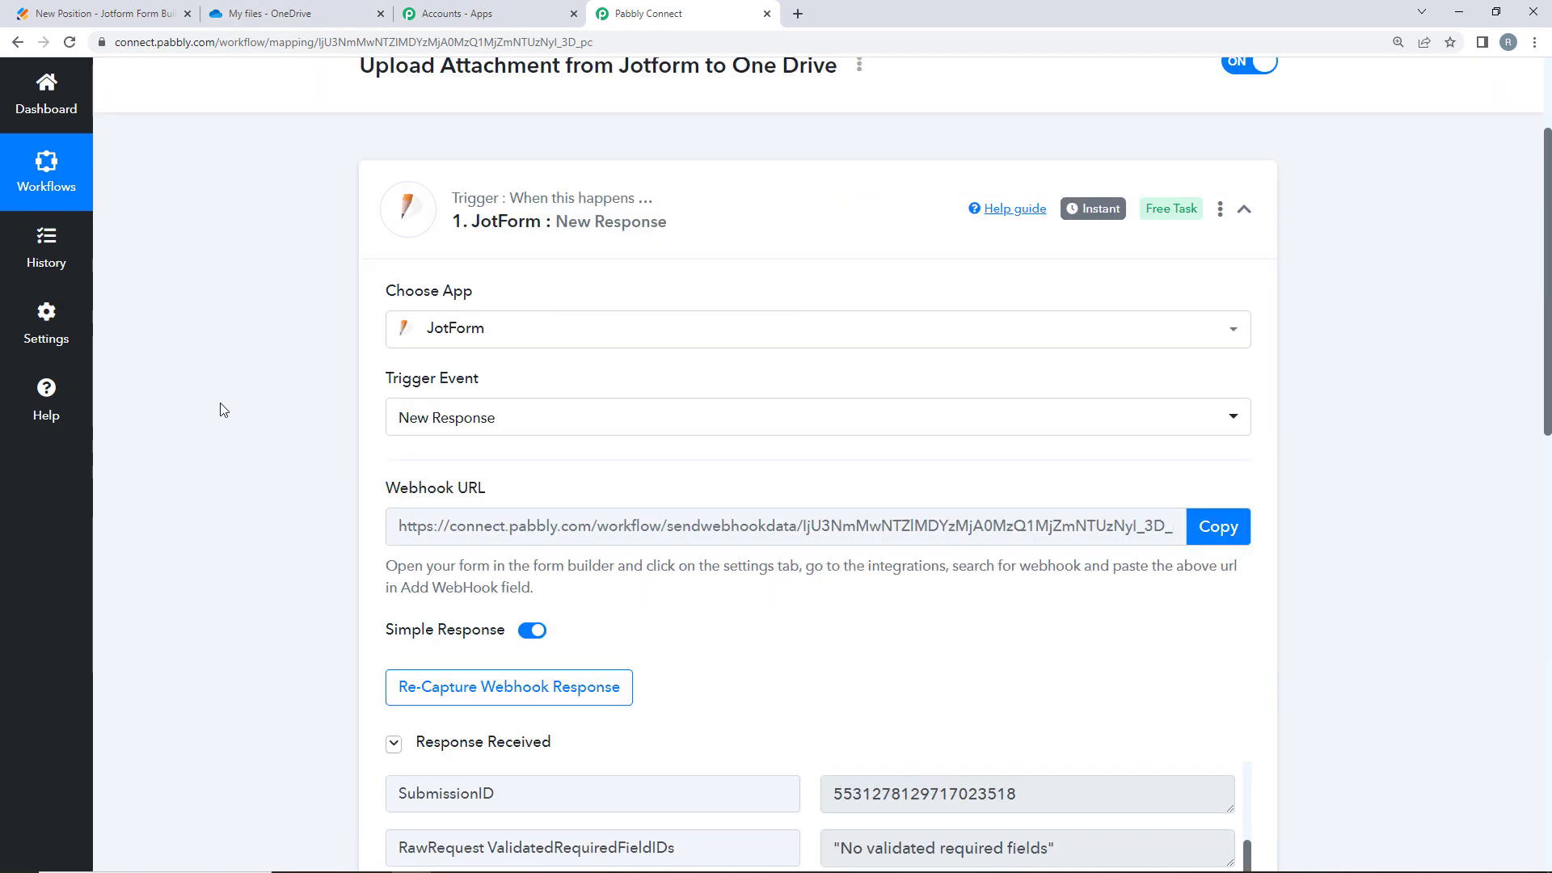
scroll(223, 410, "down", 2)
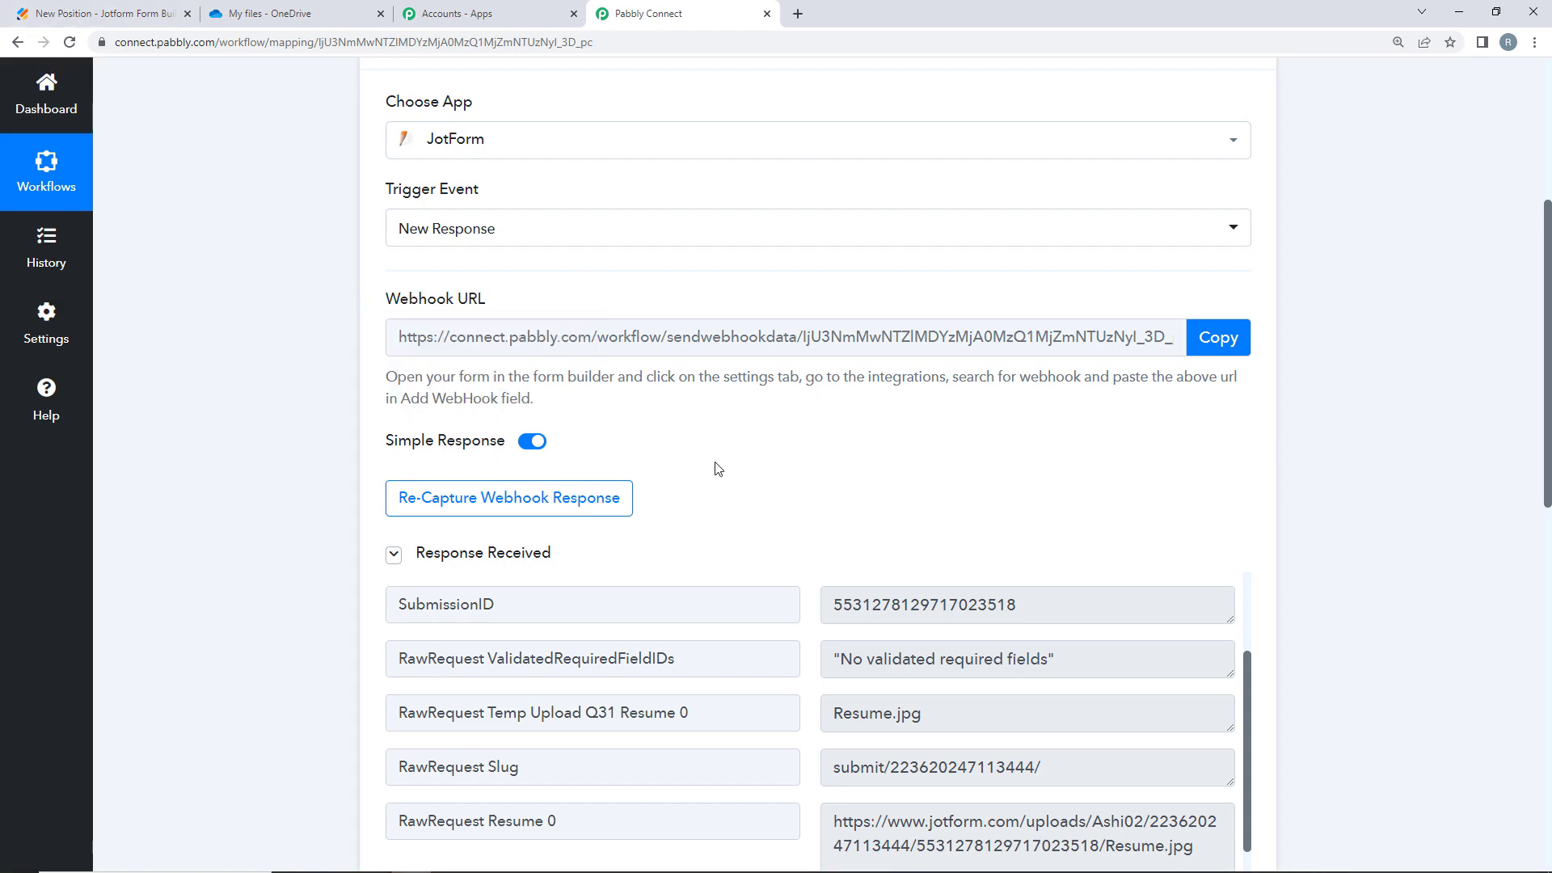
scroll(717, 467, "down", 4)
left_click(285, 10)
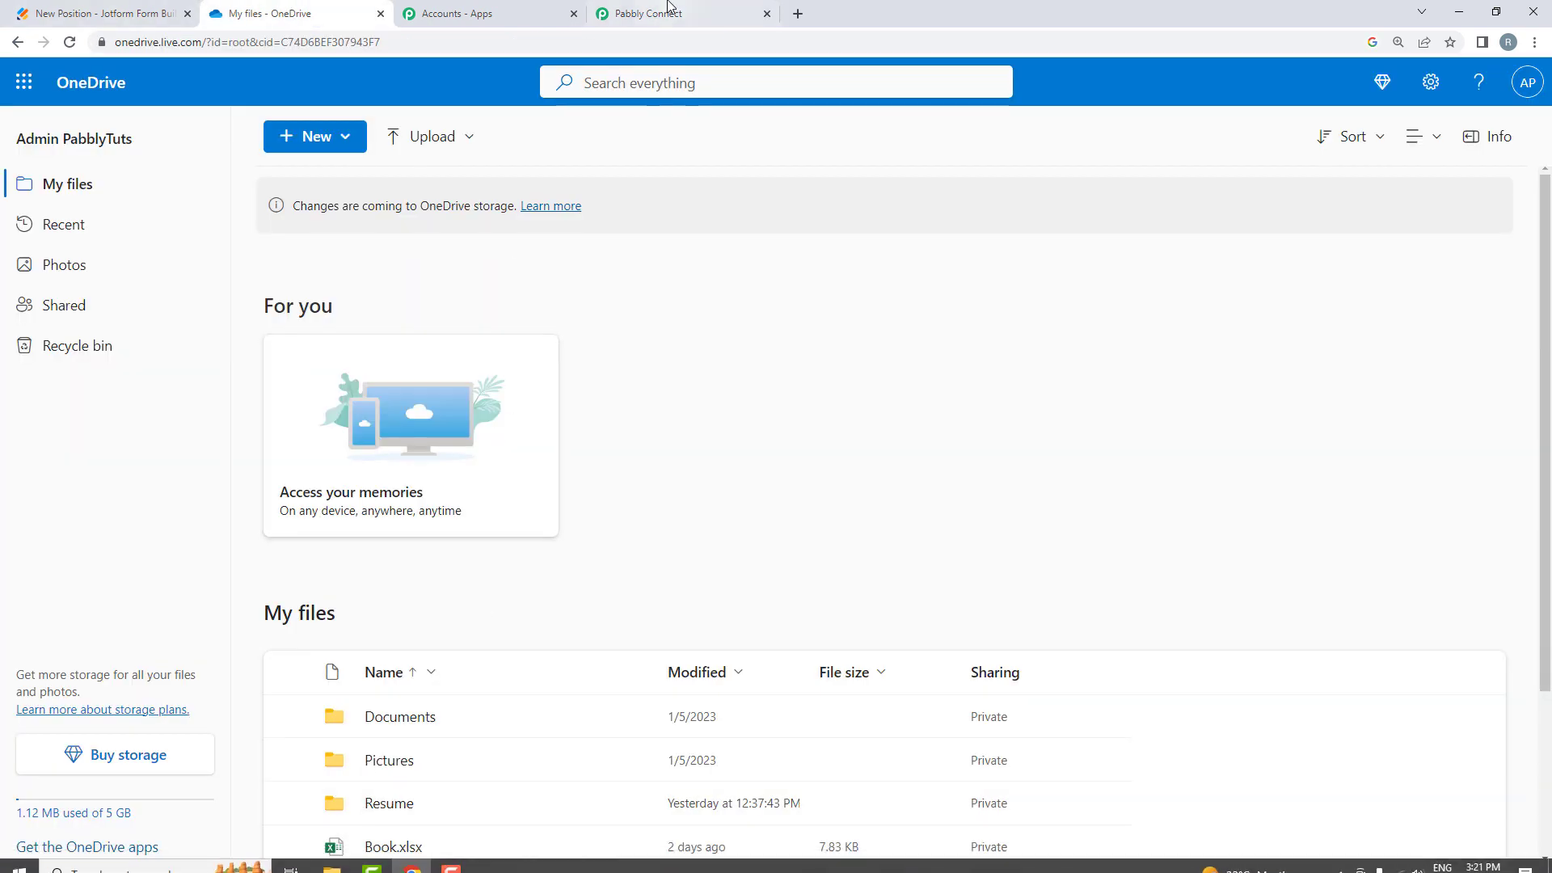
- Search 'One' and pick Microsoft OneDrive as the workflow's action app
left_click(646, 14)
scroll(338, 499, "down", 4)
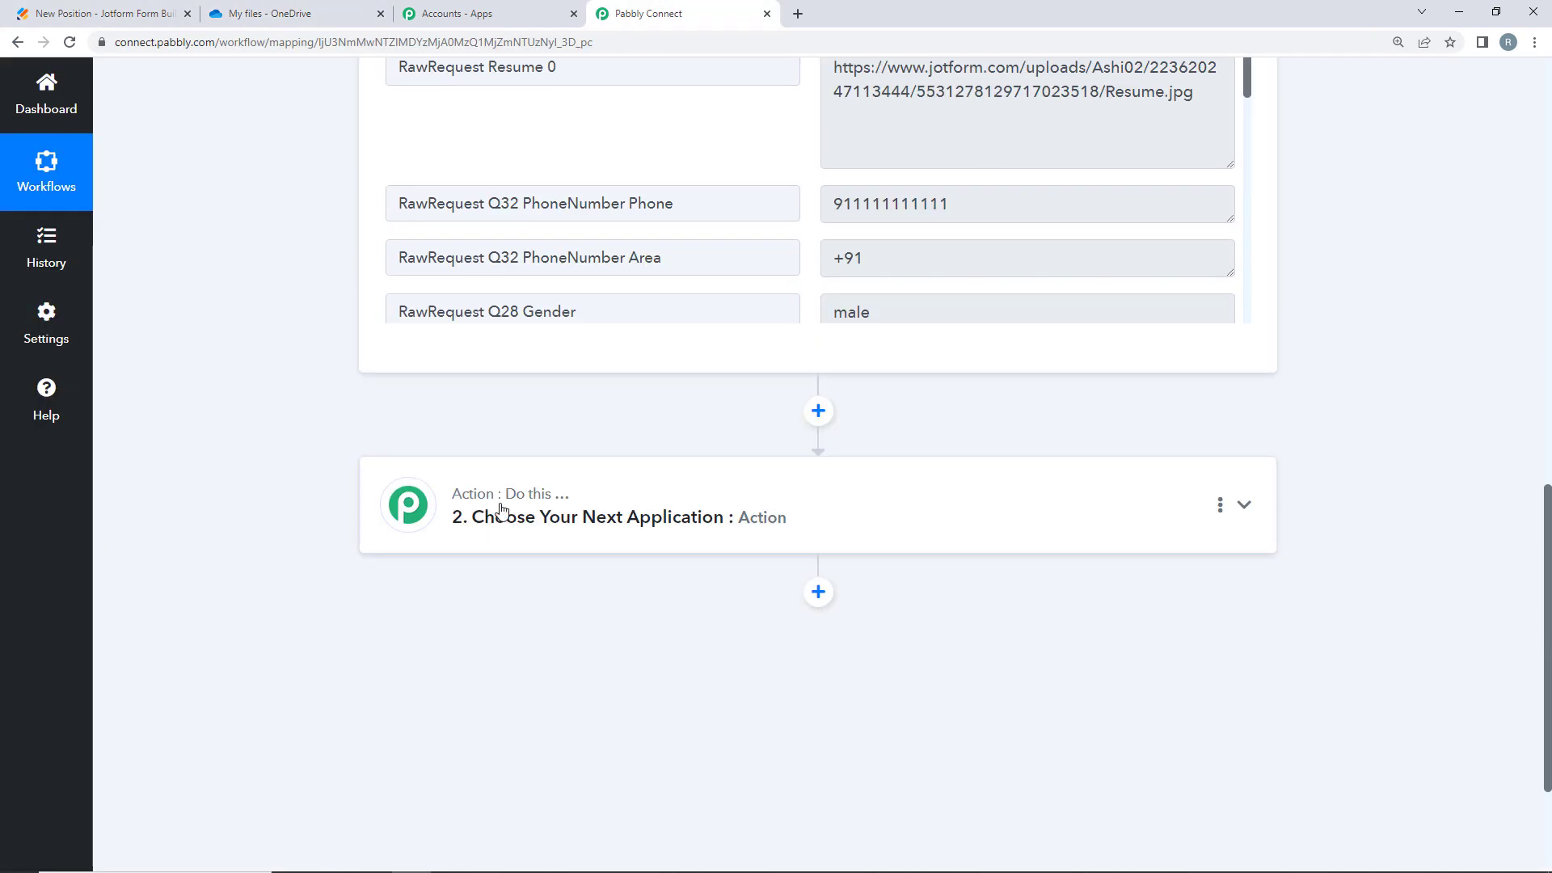
left_click(499, 514)
left_click(429, 623)
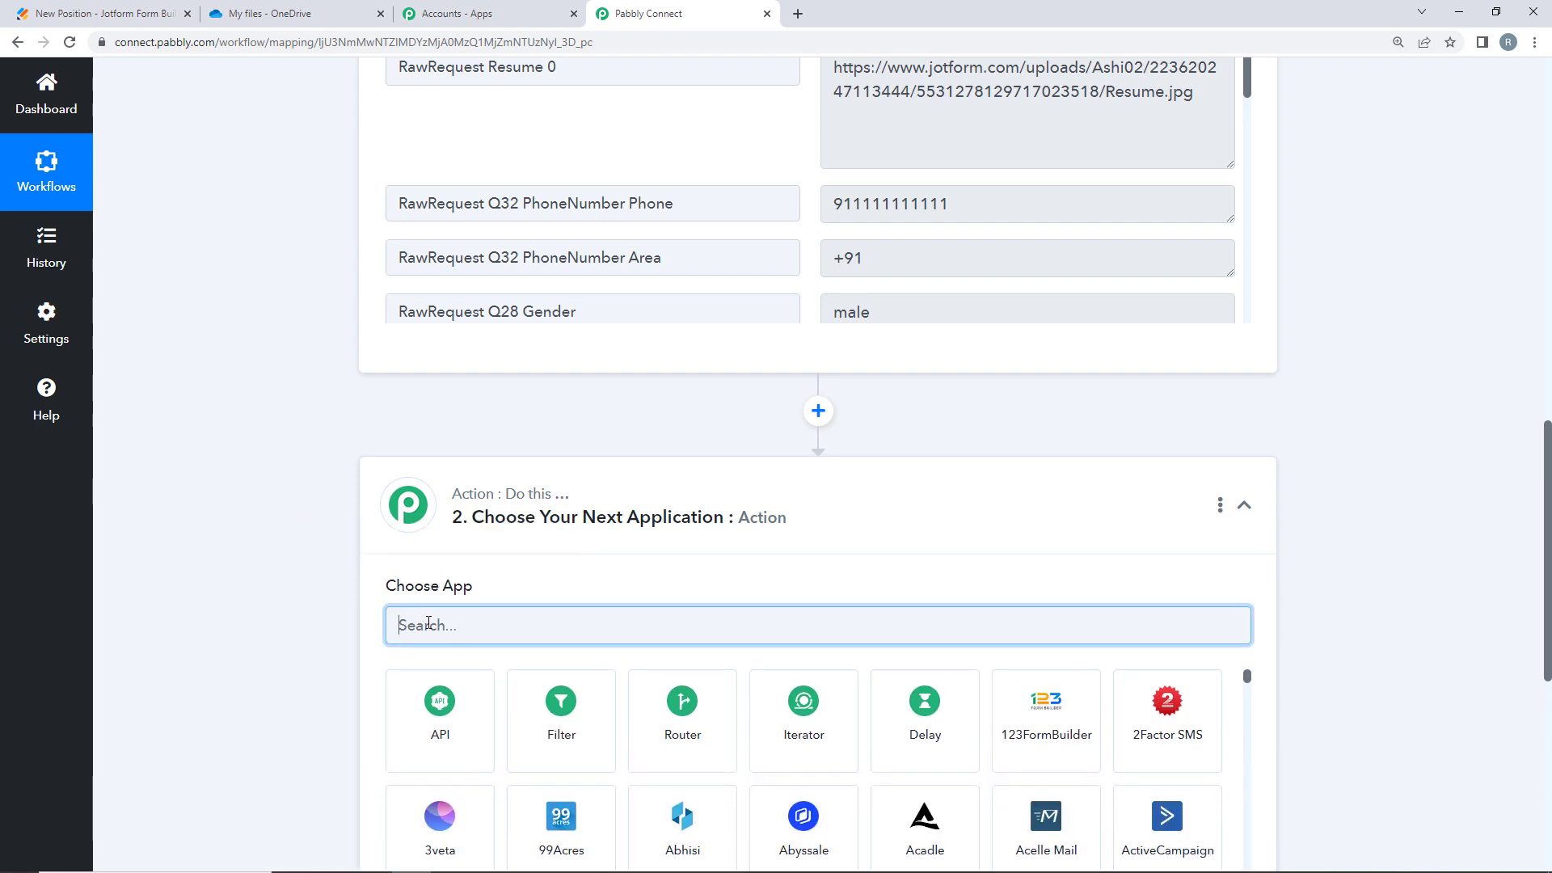
type("One")
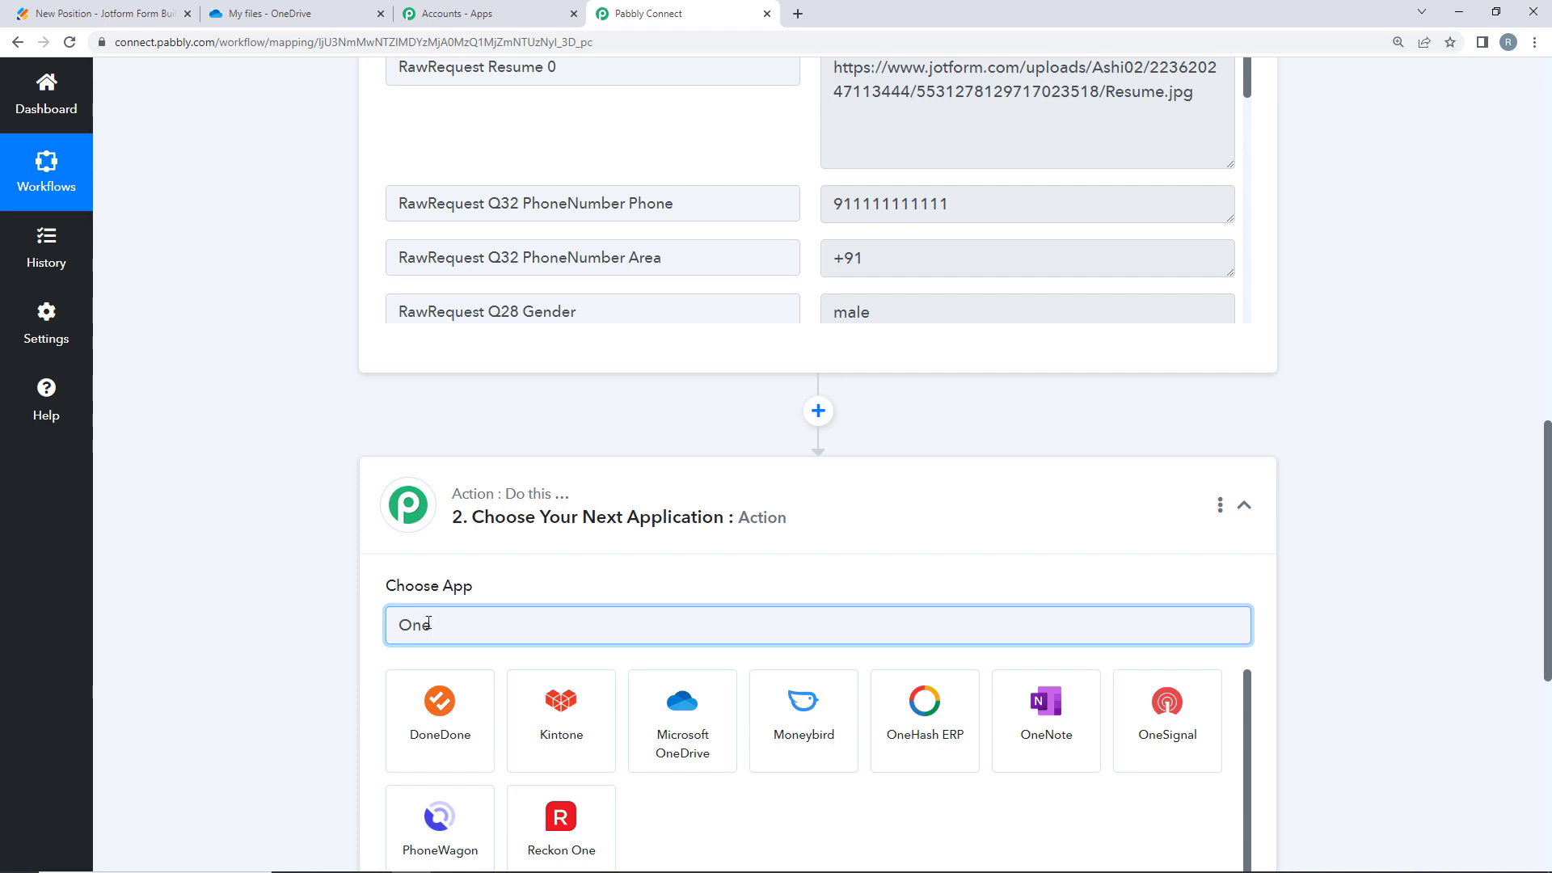
left_click(689, 732)
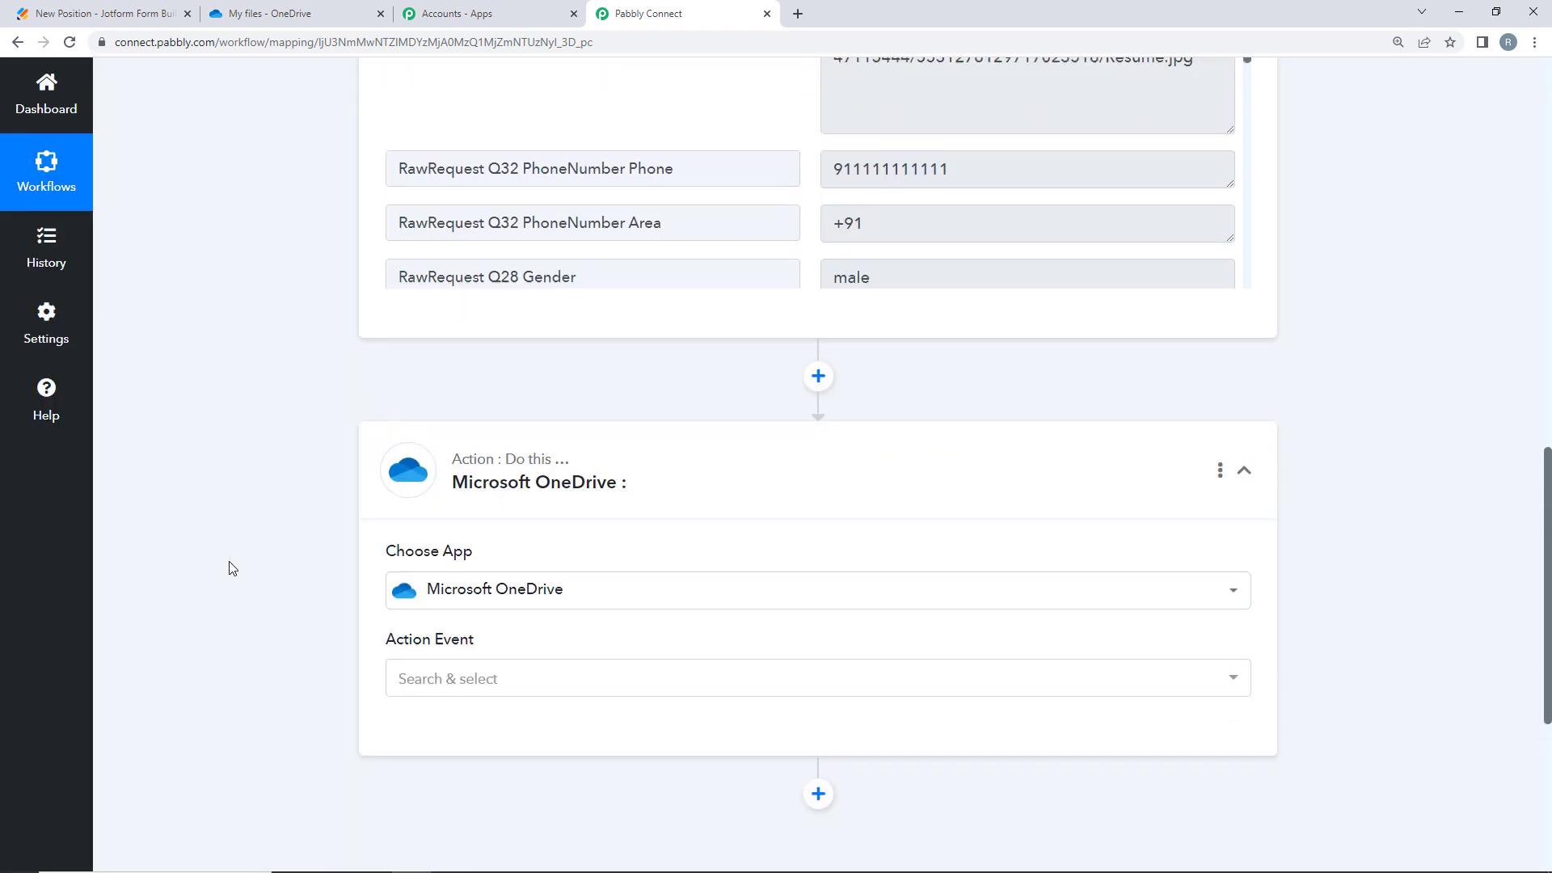
- Set the OneDrive action event to Upload File
scroll(239, 562, "down", 2)
left_click(436, 527)
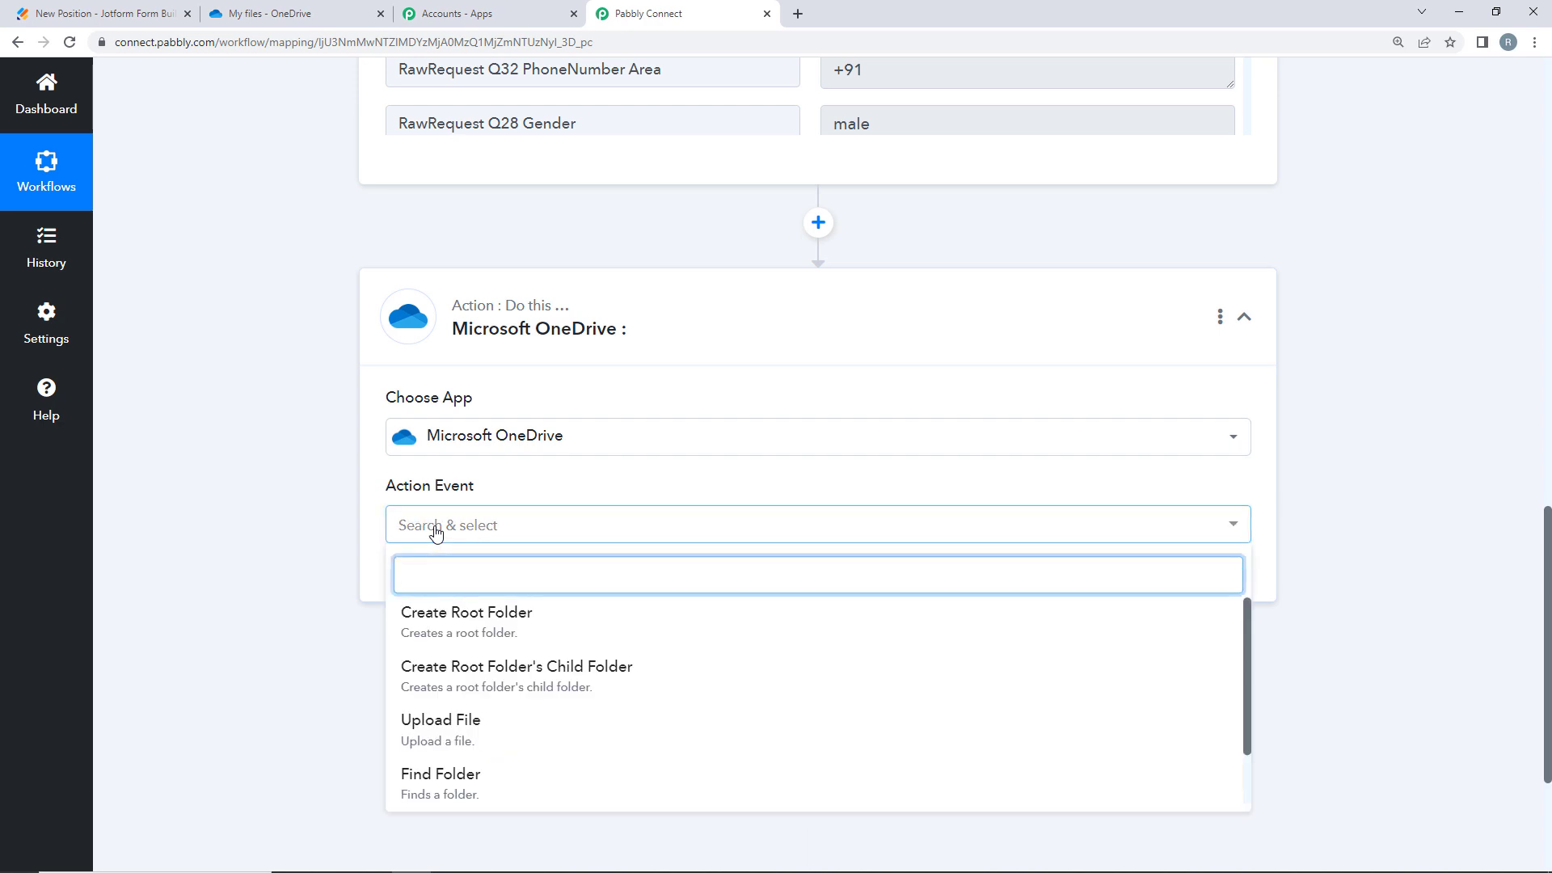
left_click(439, 724)
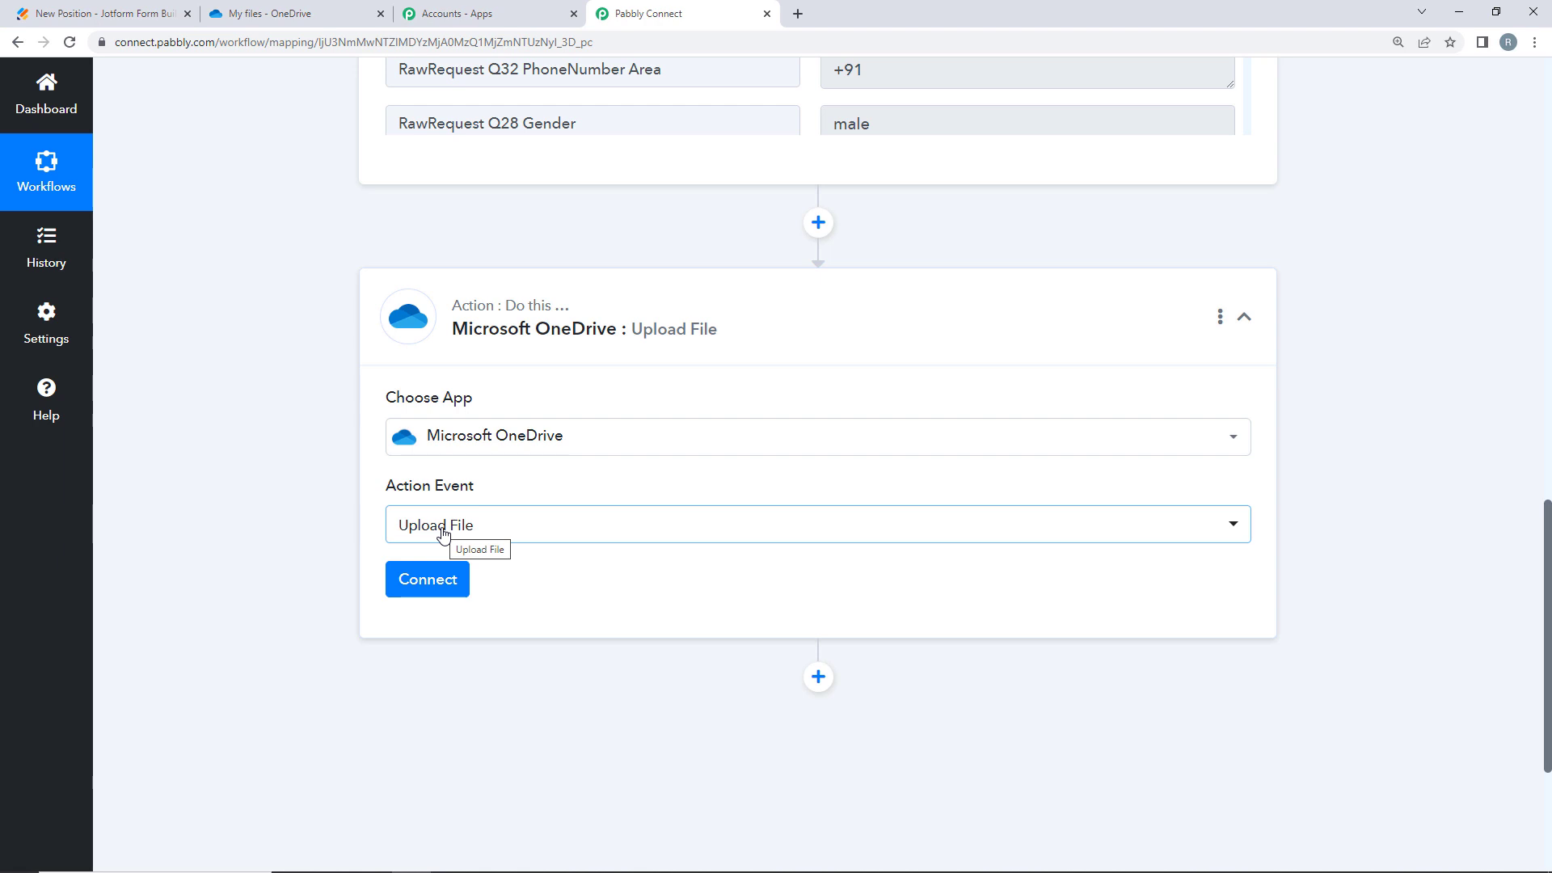
- Add a new Microsoft OneDrive connection and authorize the account
left_click(418, 576)
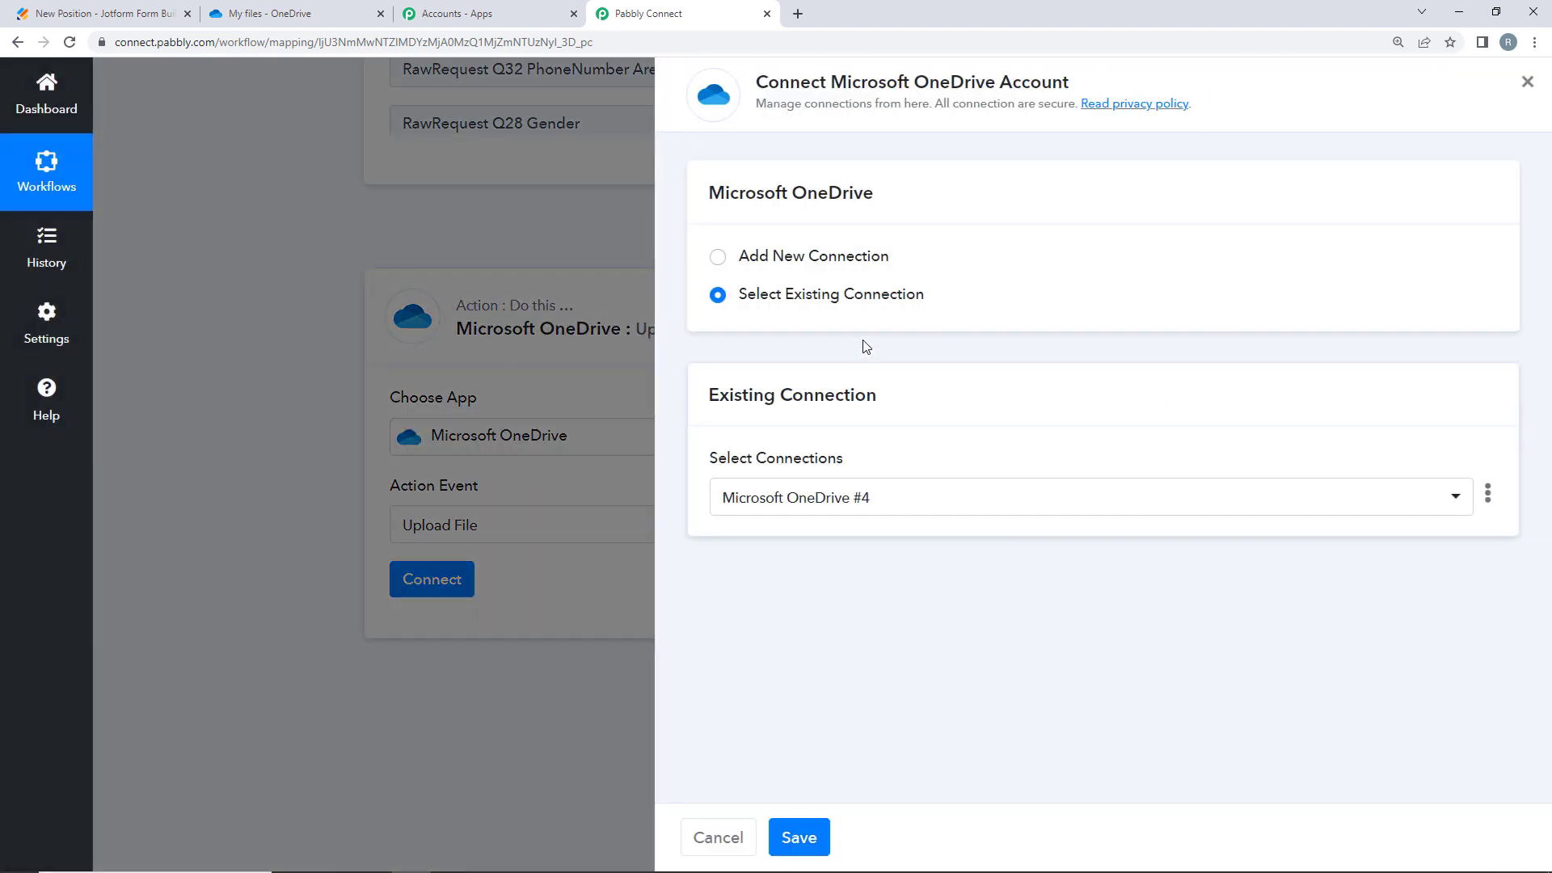
left_click(738, 267)
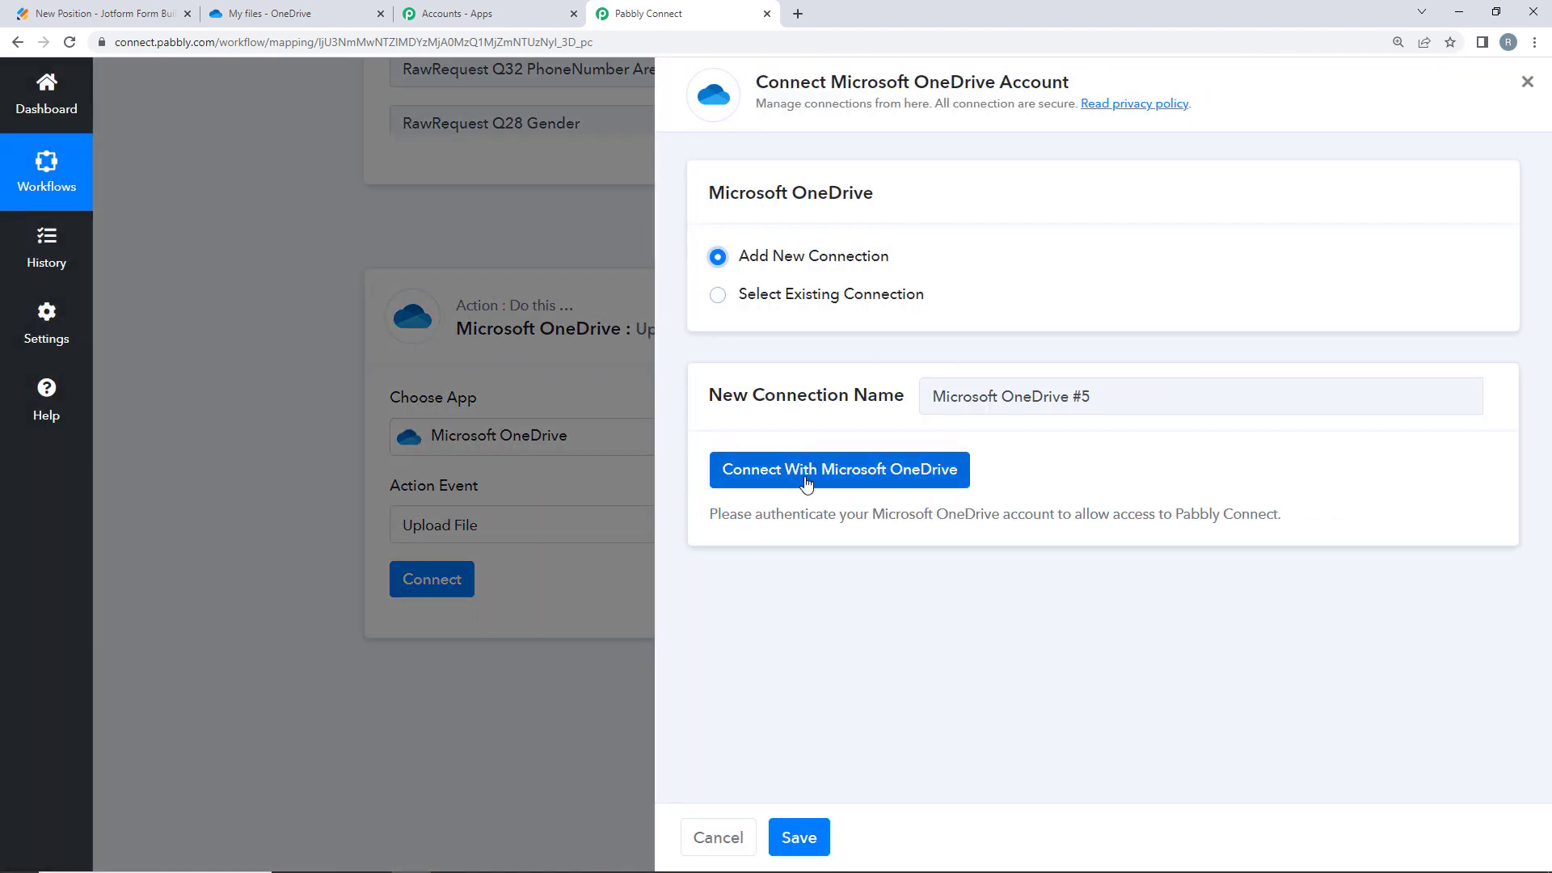
left_click(866, 474)
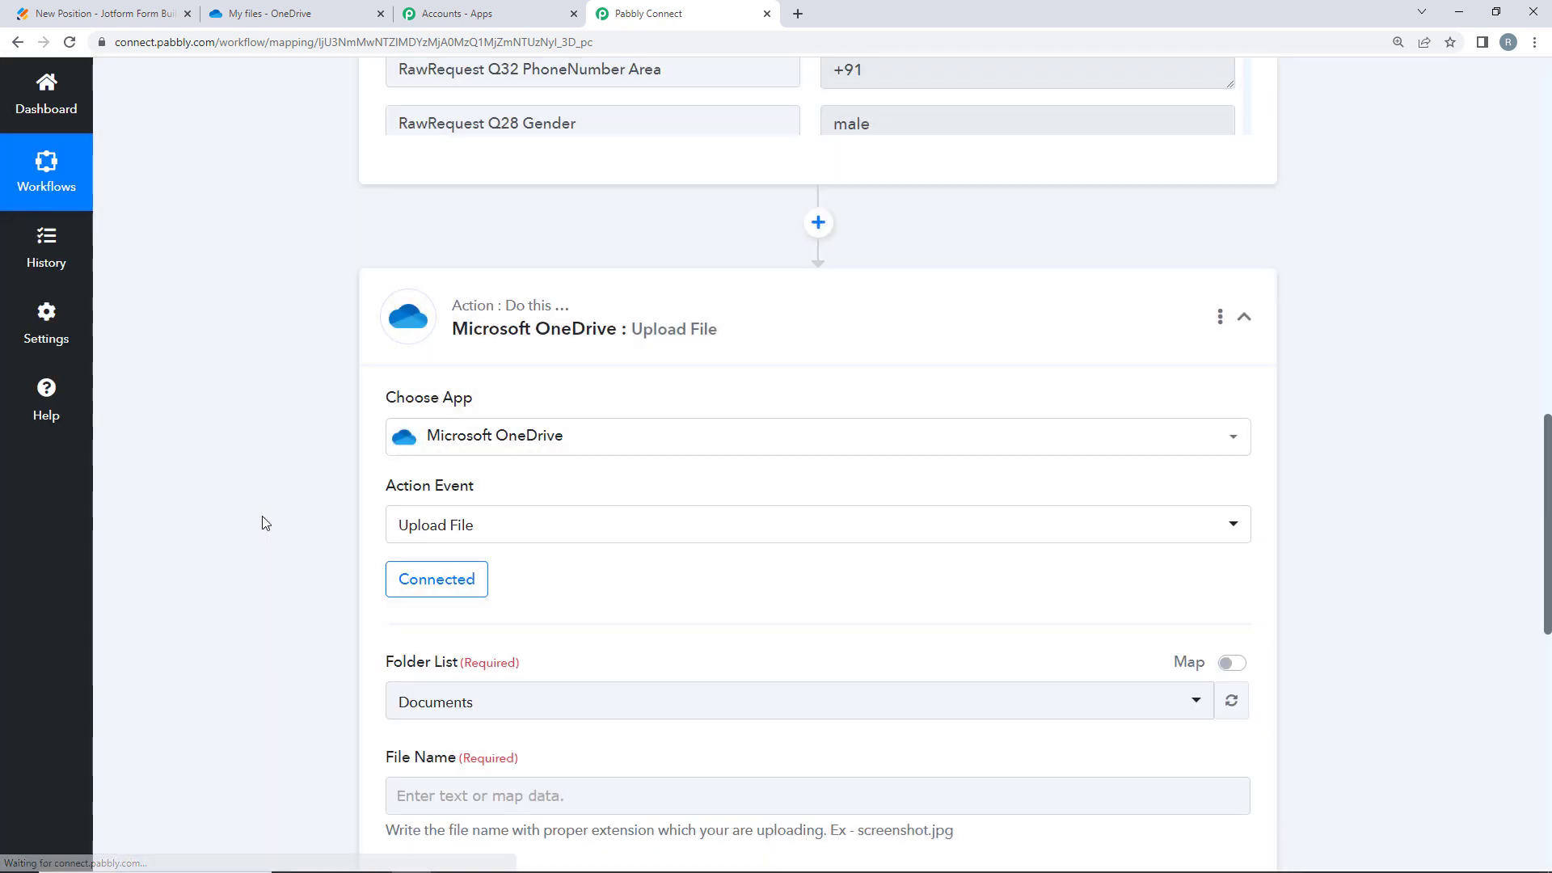
- Open the Folder List dropdown showing Documents, Pictures and Resume
scroll(216, 518, "down", 2)
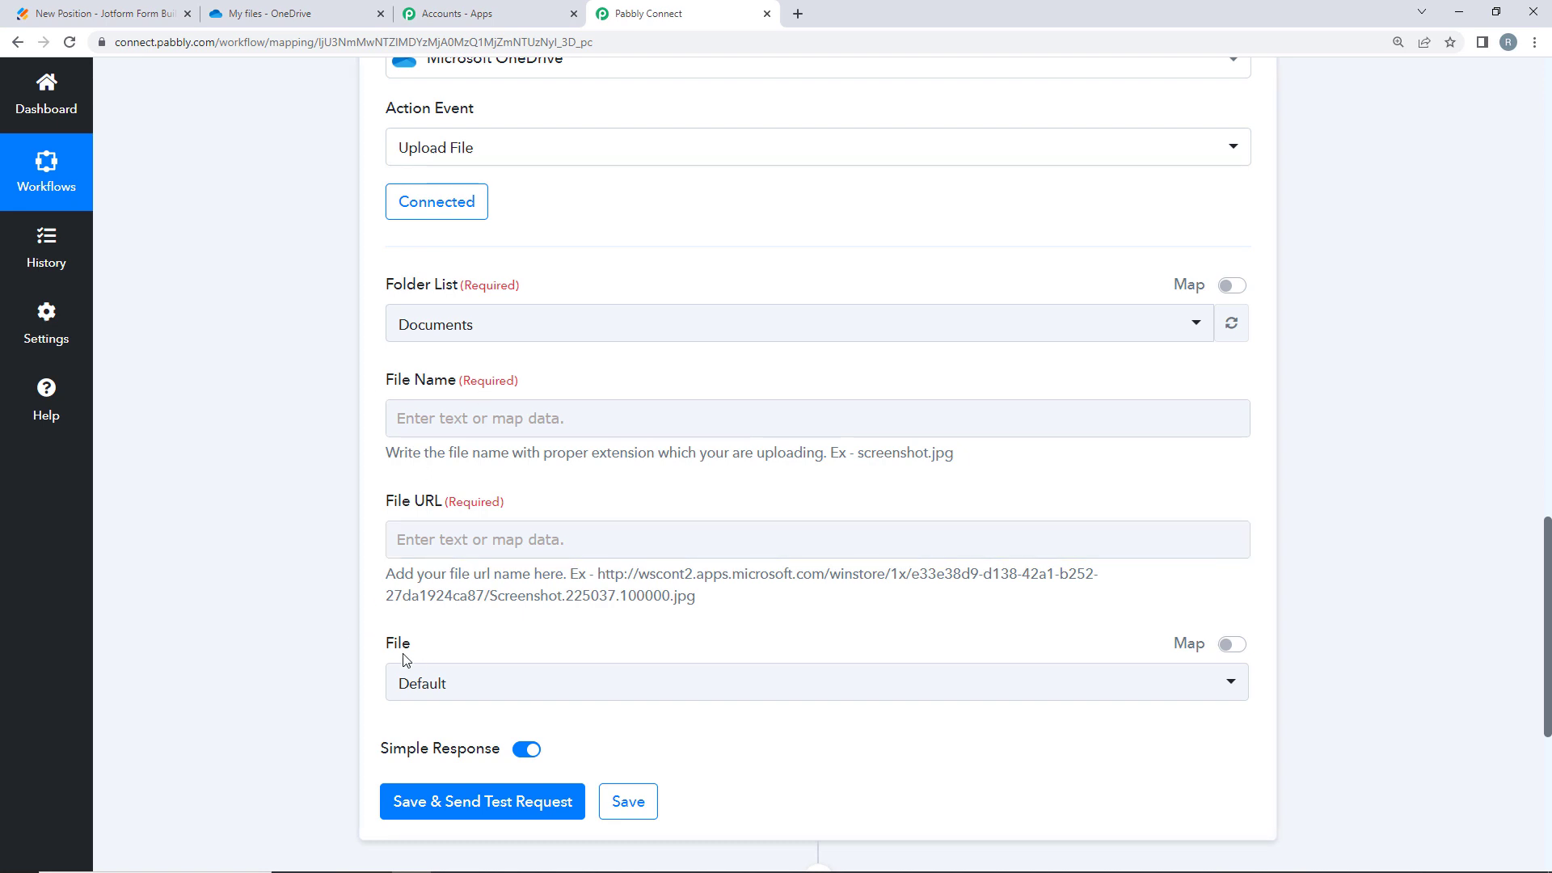
left_click(434, 329)
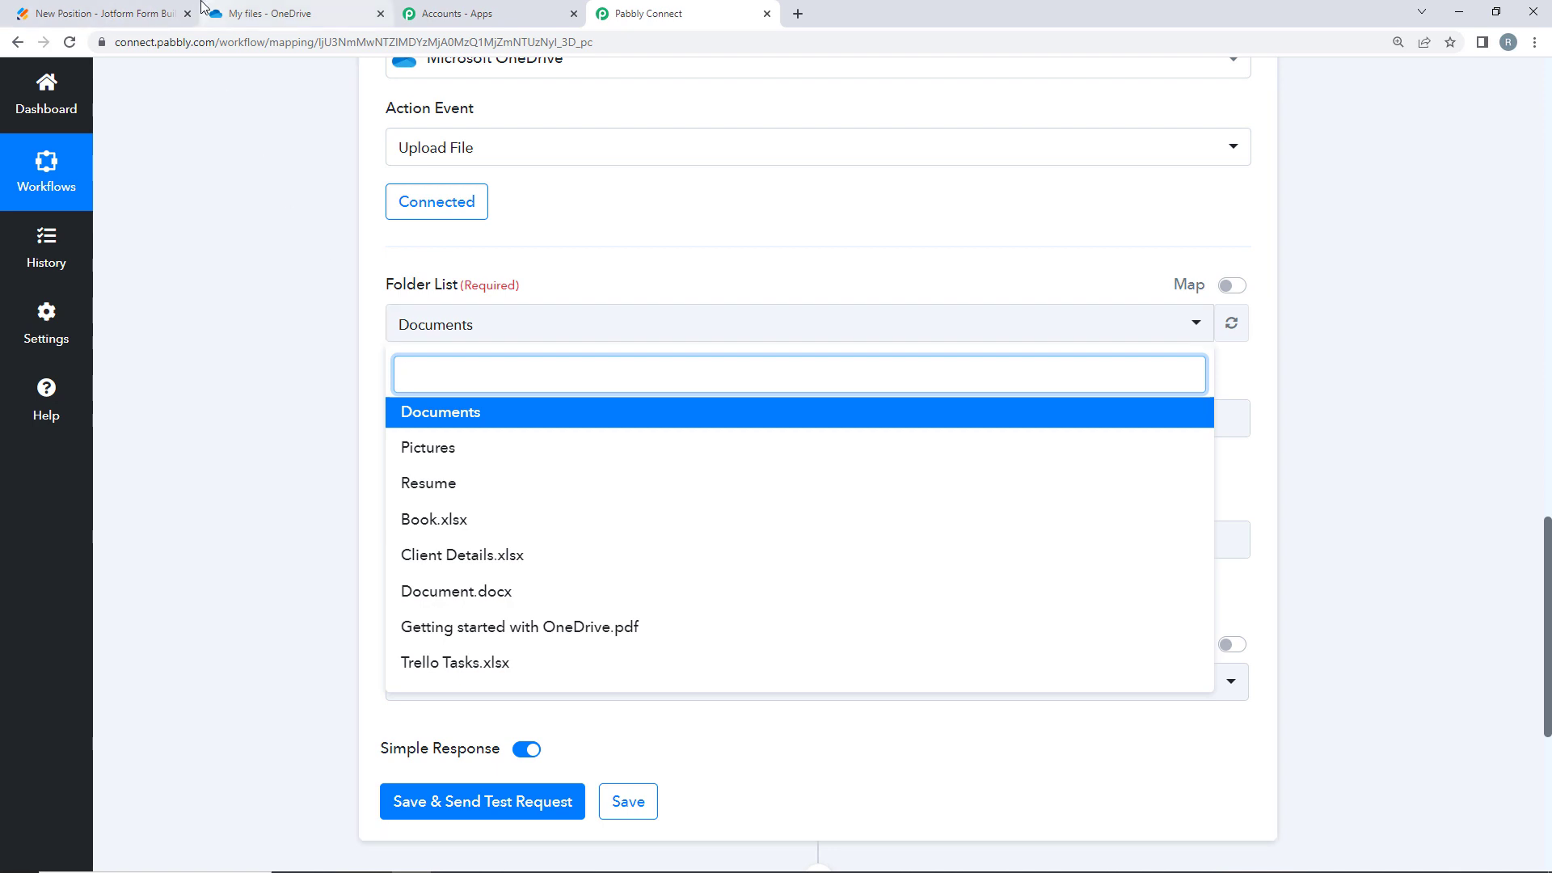
- Confirm the Resume folder exists in OneDrive and choose Resume as the upload folder
left_click(247, 12)
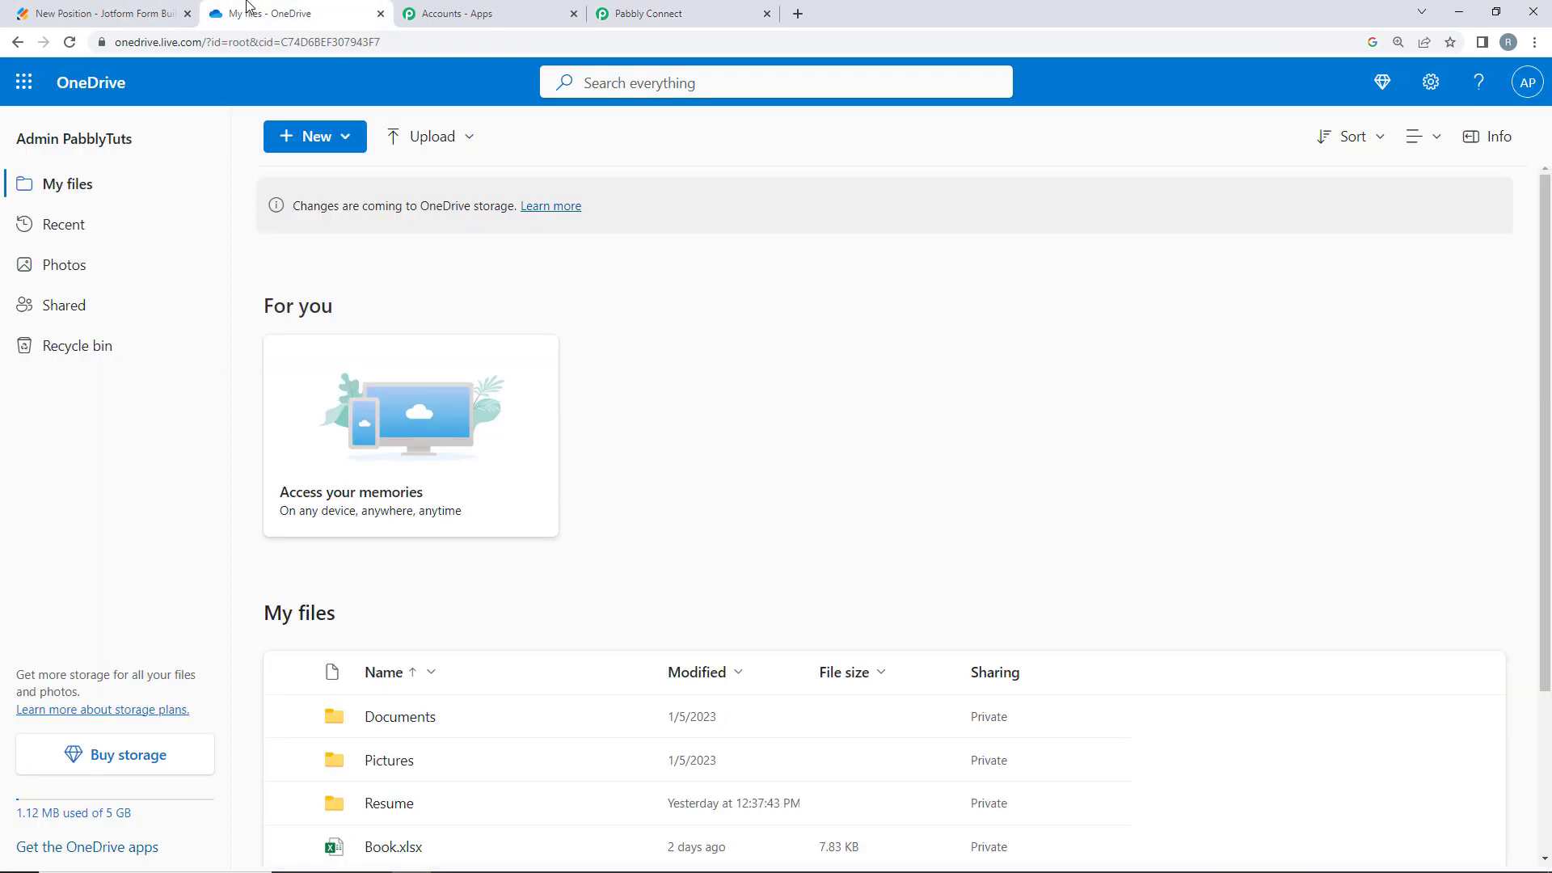
scroll(380, 610, "down", 2)
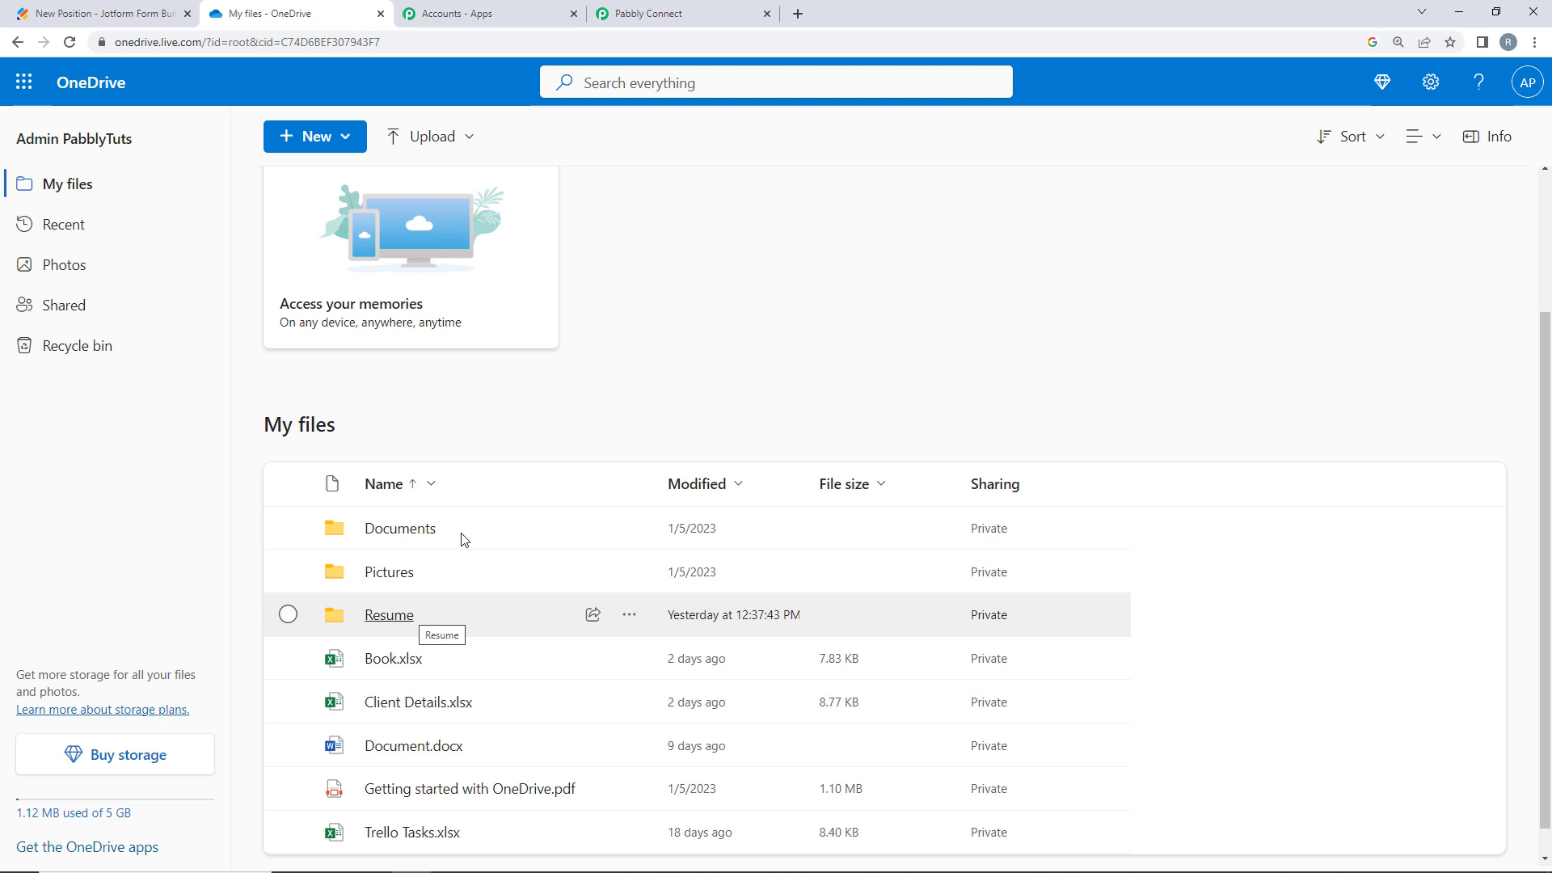
left_click(728, 13)
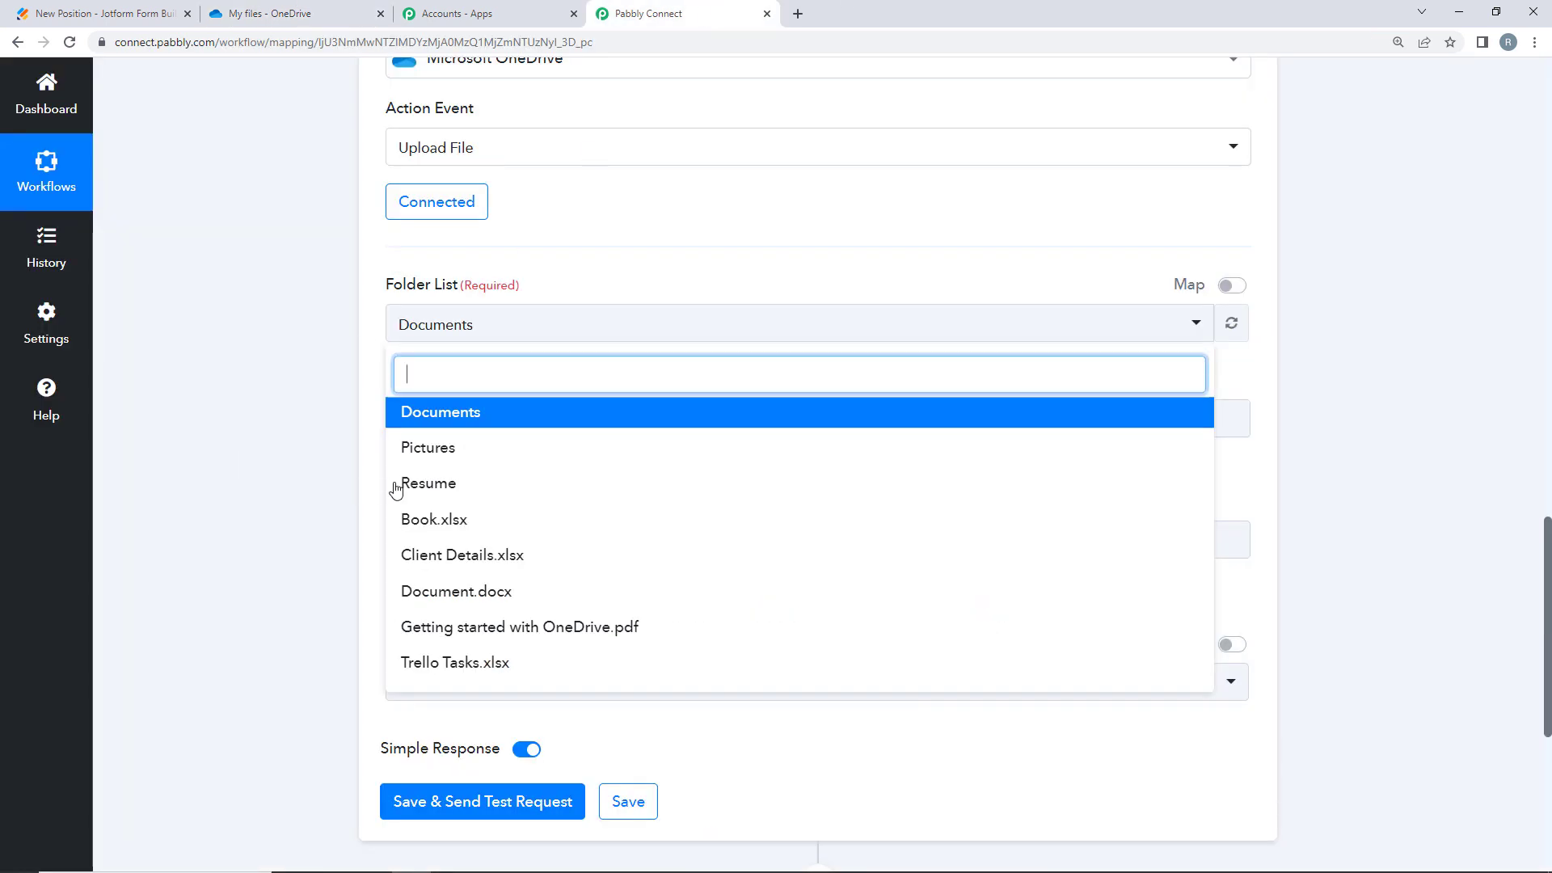
left_click(436, 485)
left_click(267, 13)
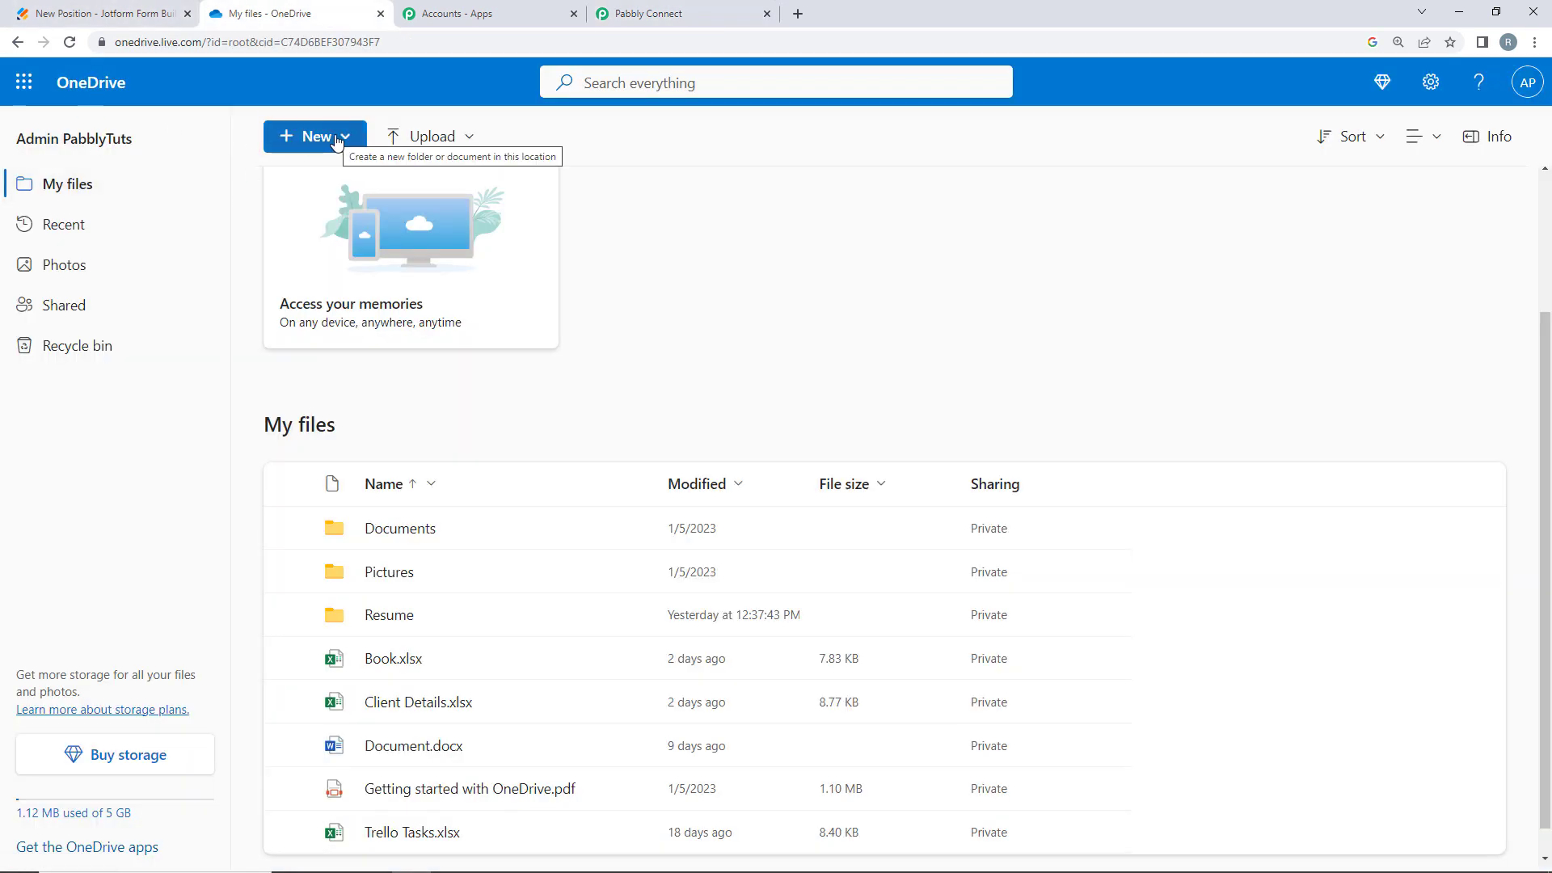
left_click(617, 8)
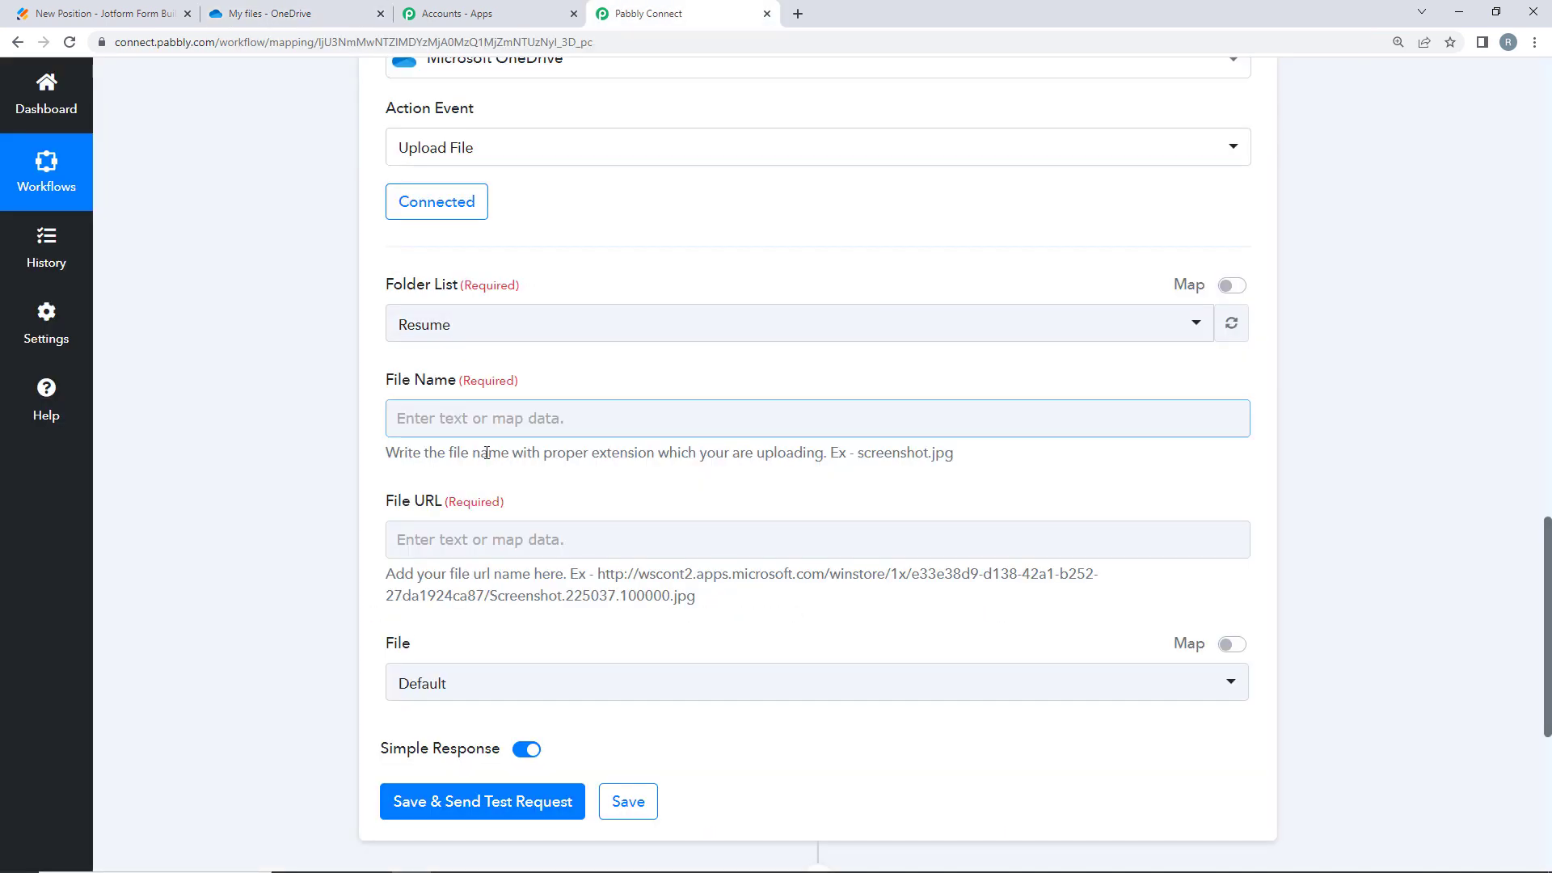
- Bring up the JotForm New Response data list in the File Name field
left_click(450, 415)
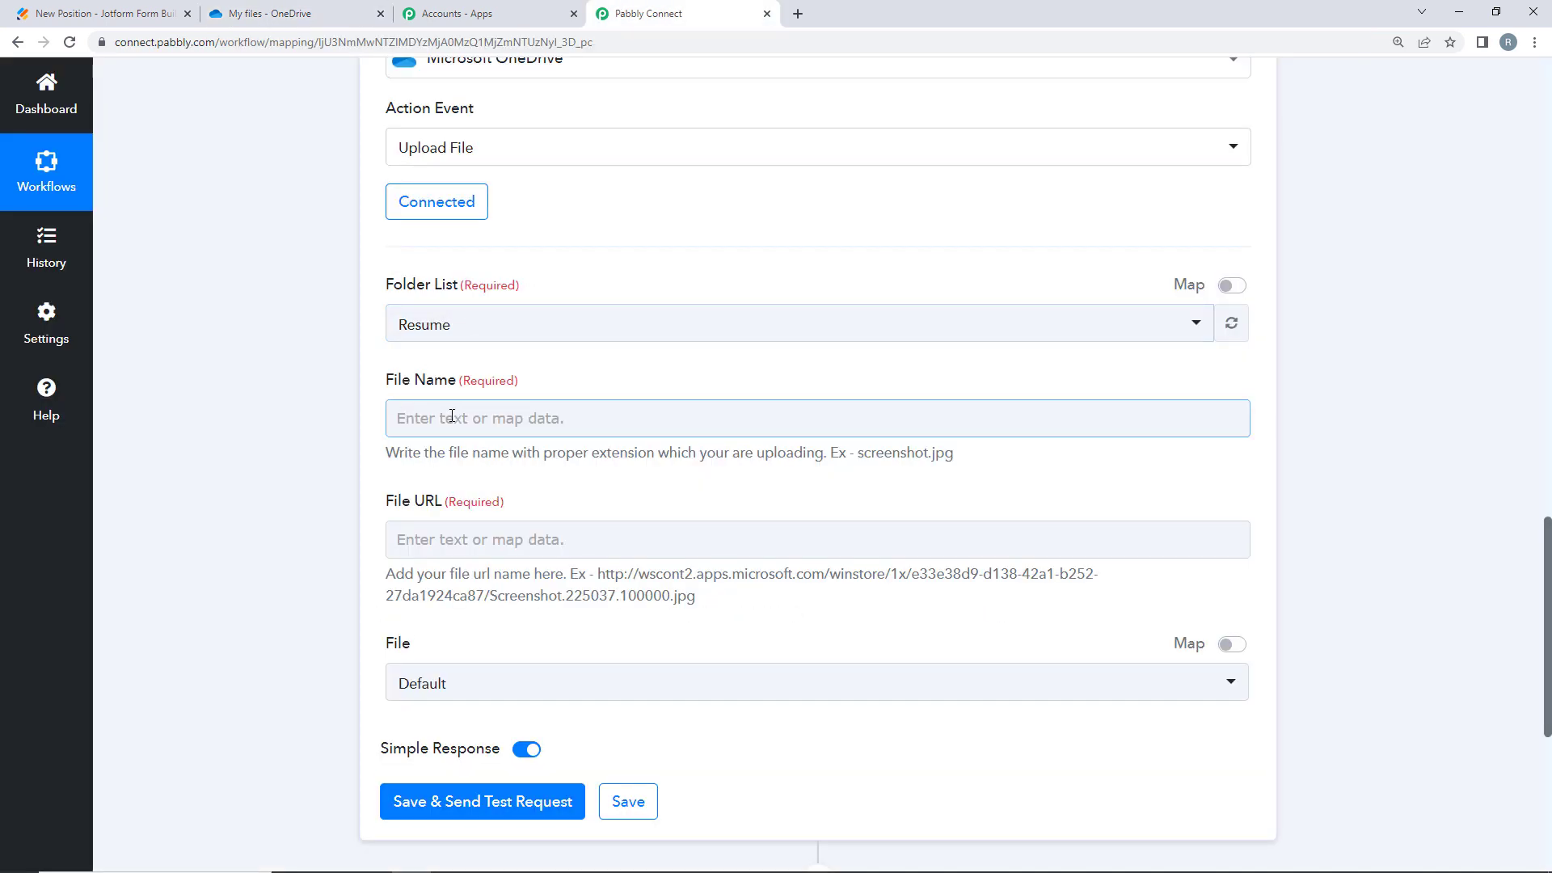
left_click(451, 415)
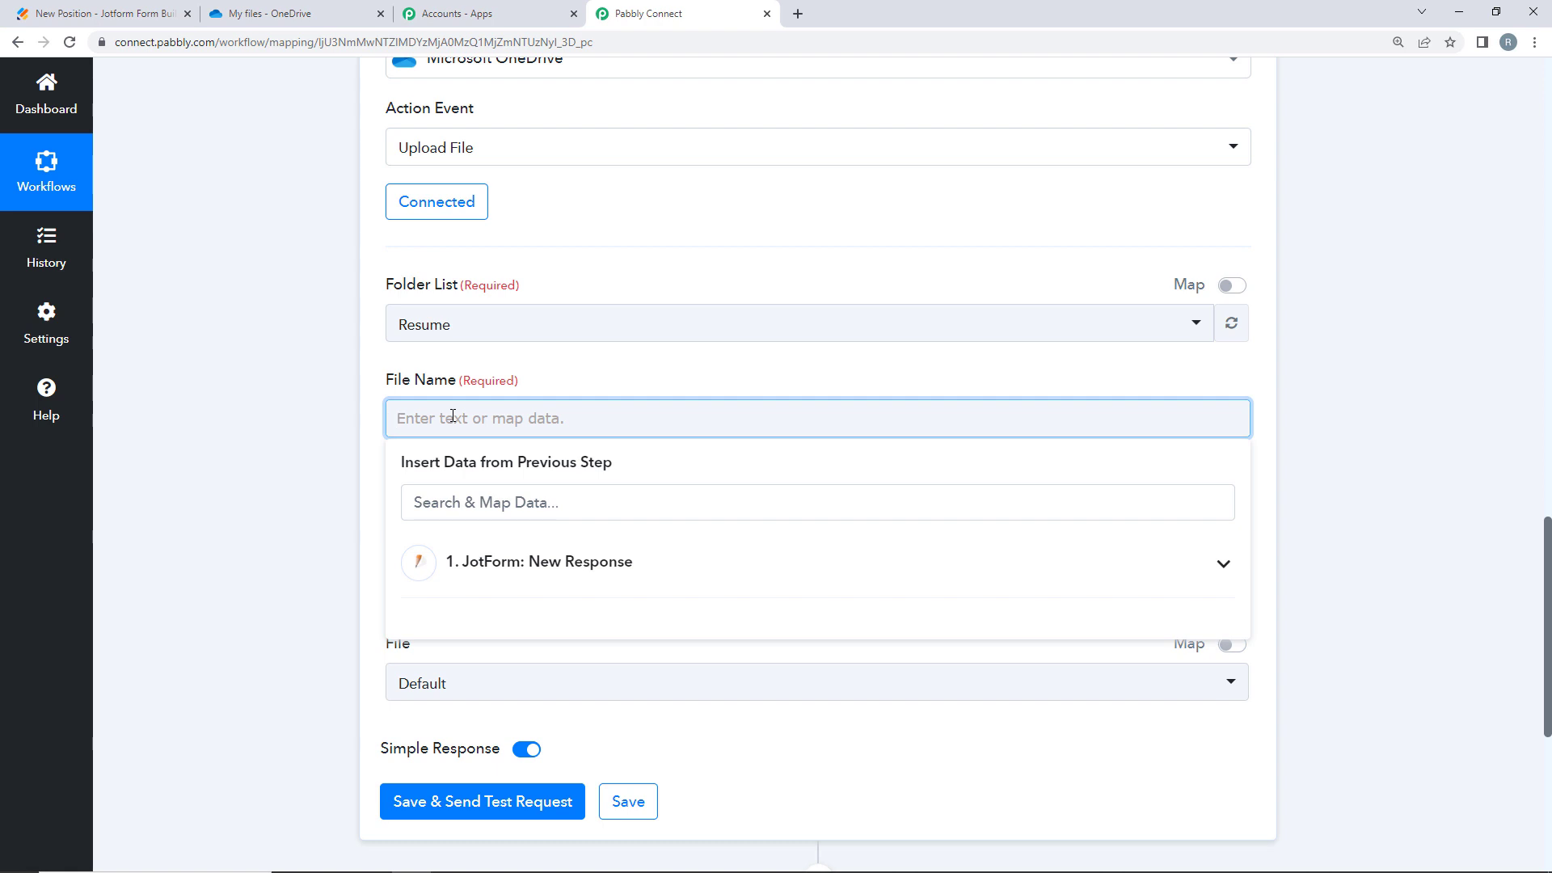
- Scroll past the webhook response to the Upload File step's File Name field
scroll(803, 191, "up", 7)
scroll(137, 480, "down", 5)
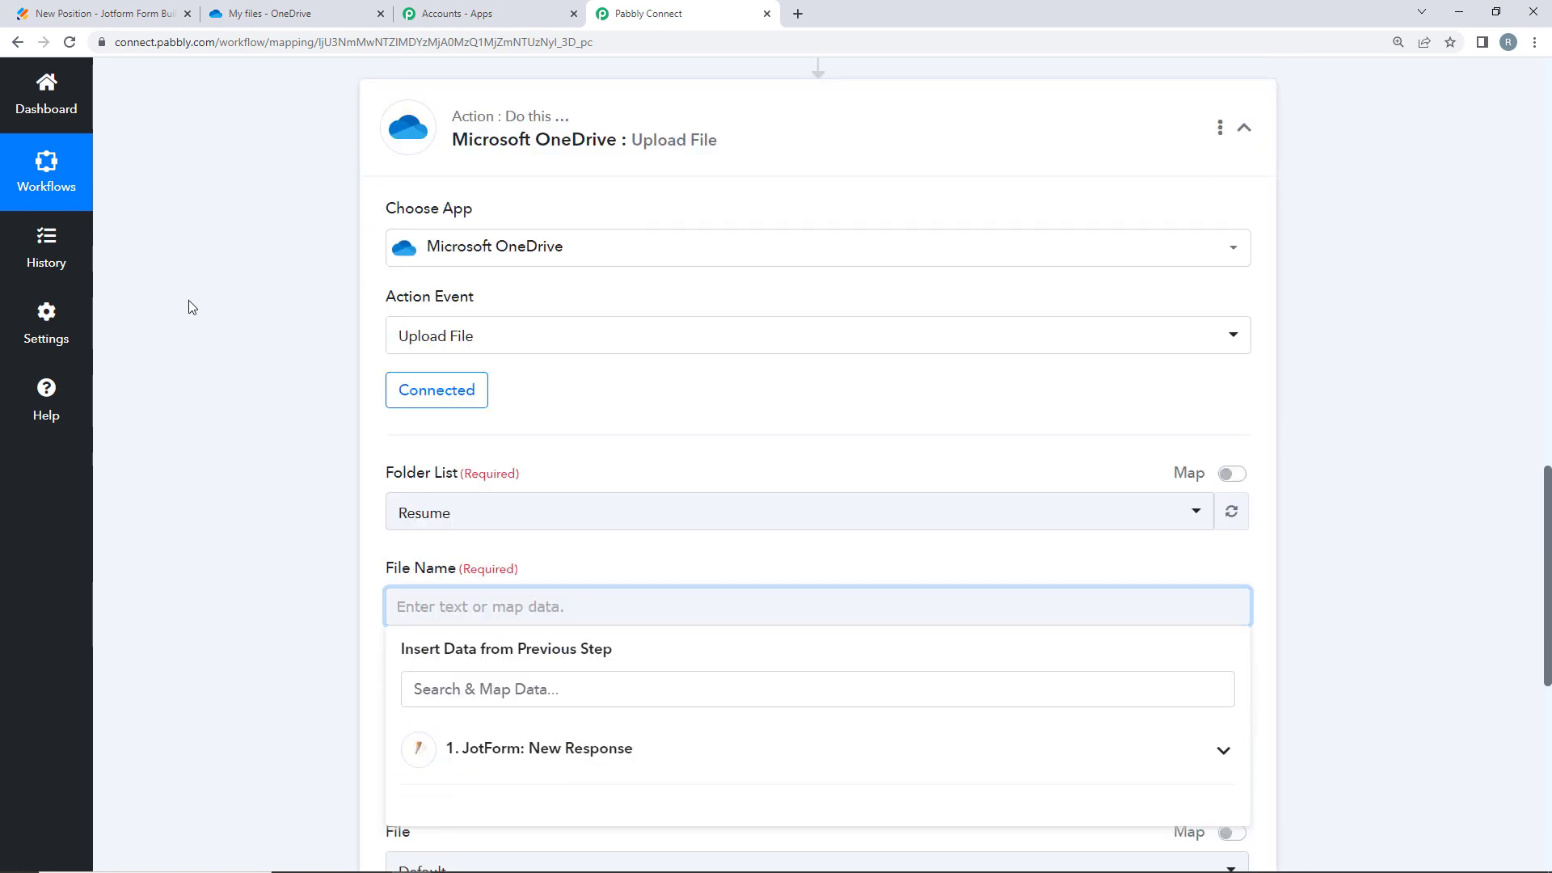
scroll(187, 305, "up", 5)
scroll(477, 193, "up", 1)
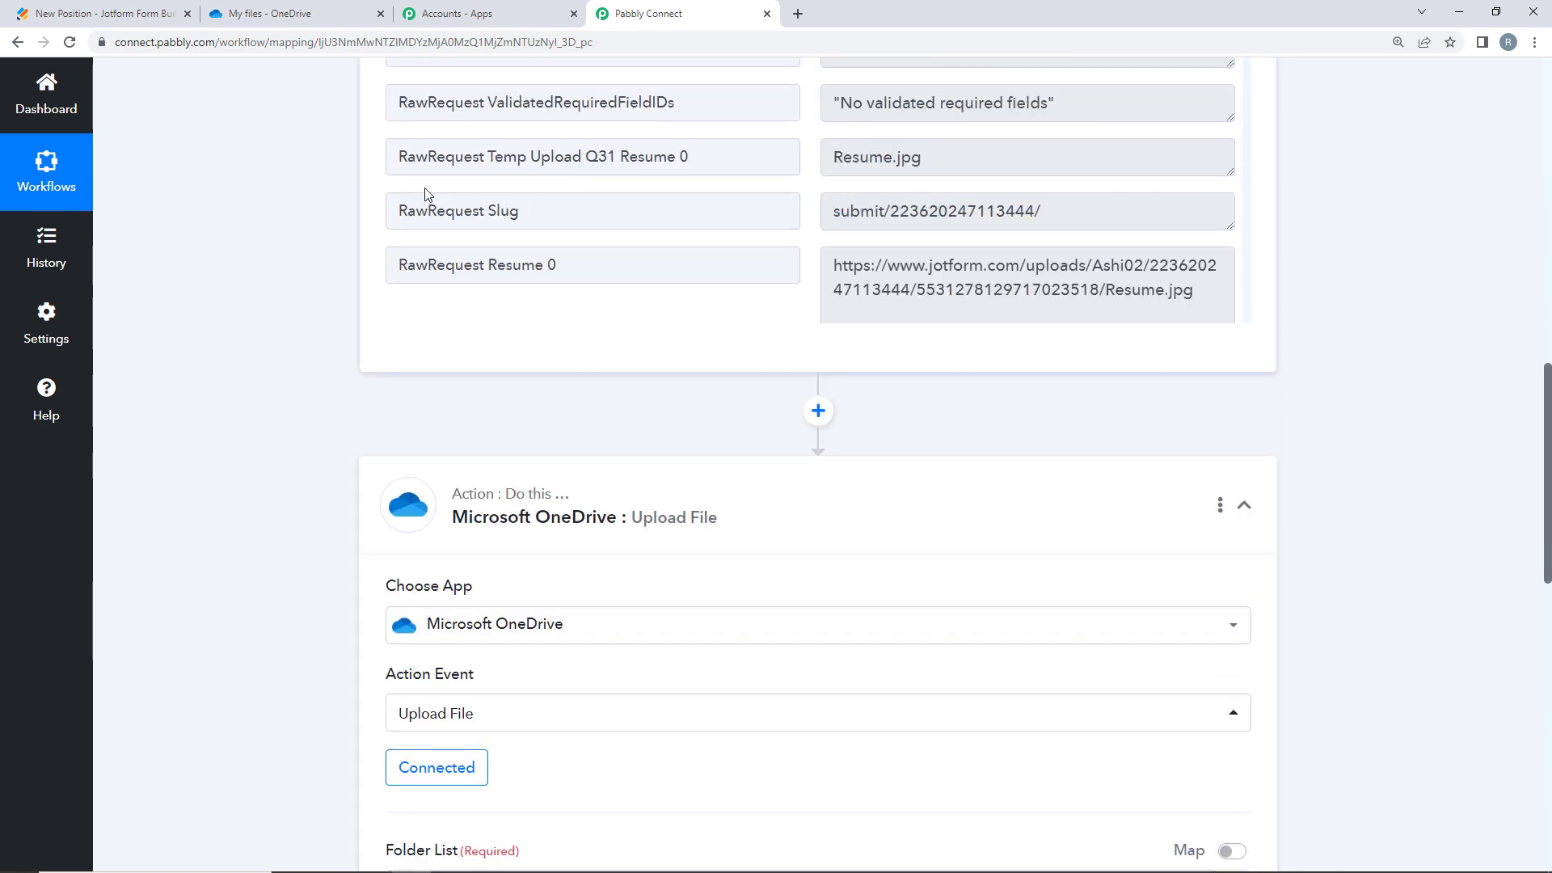
scroll(348, 215, "up", 5)
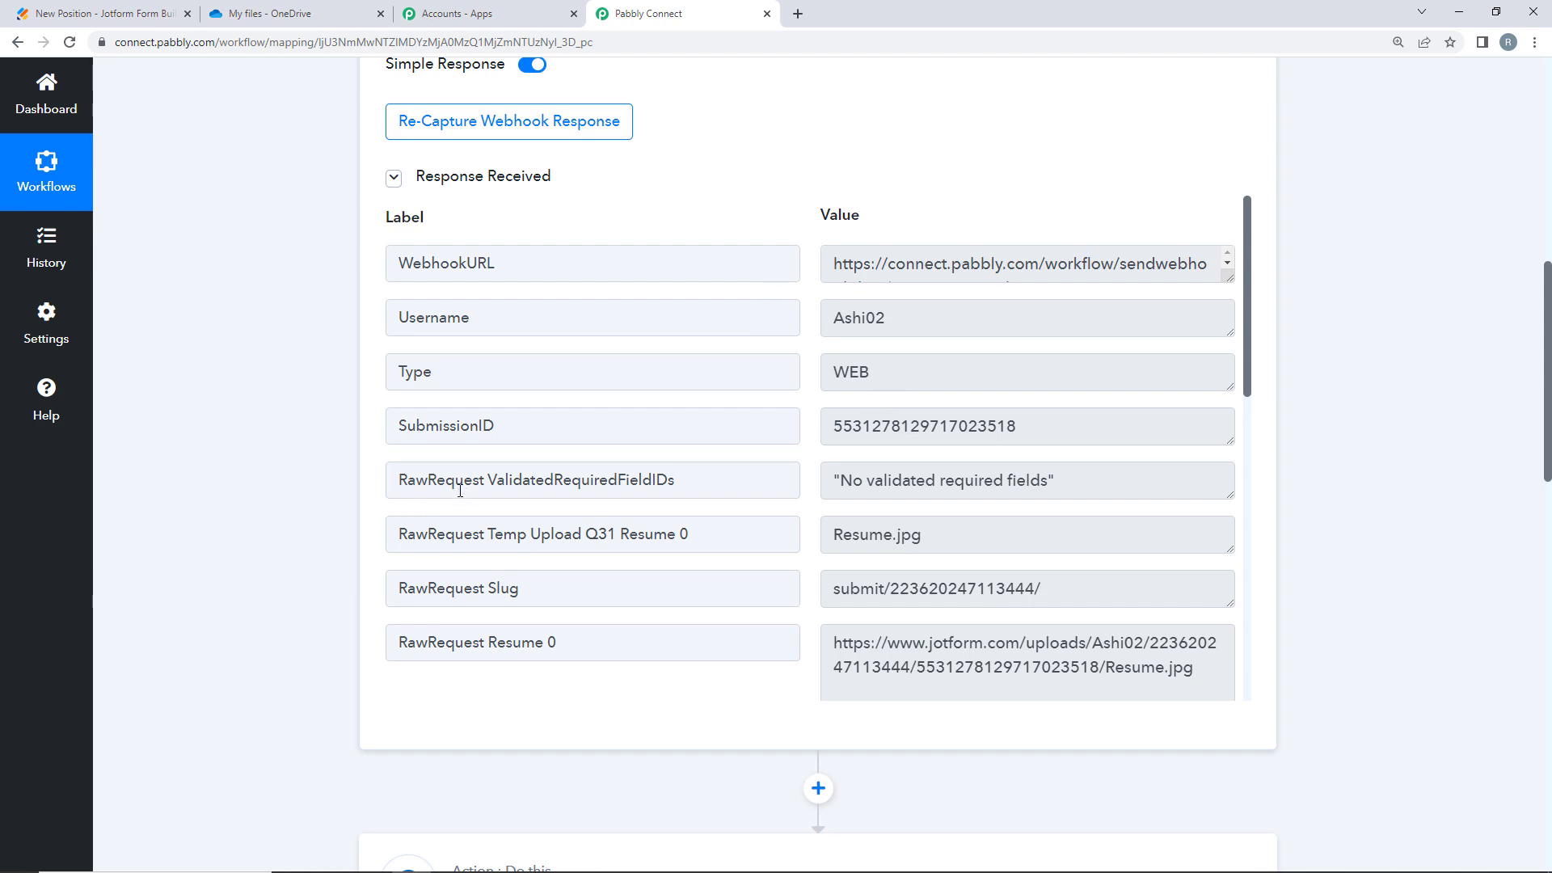
scroll(460, 490, "down", 10)
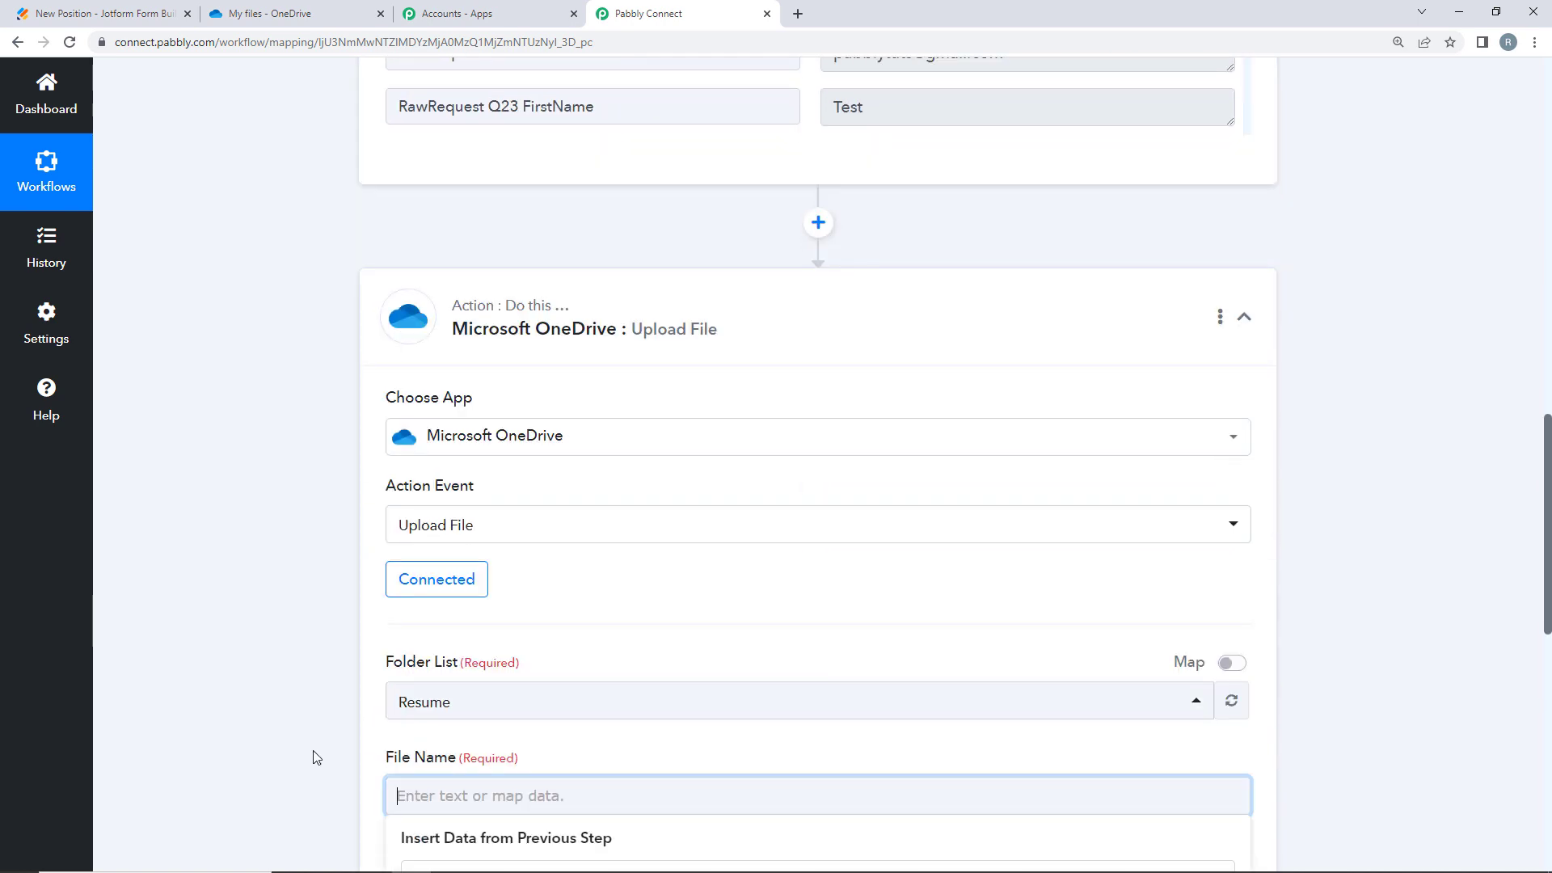
scroll(441, 417, "down", 5)
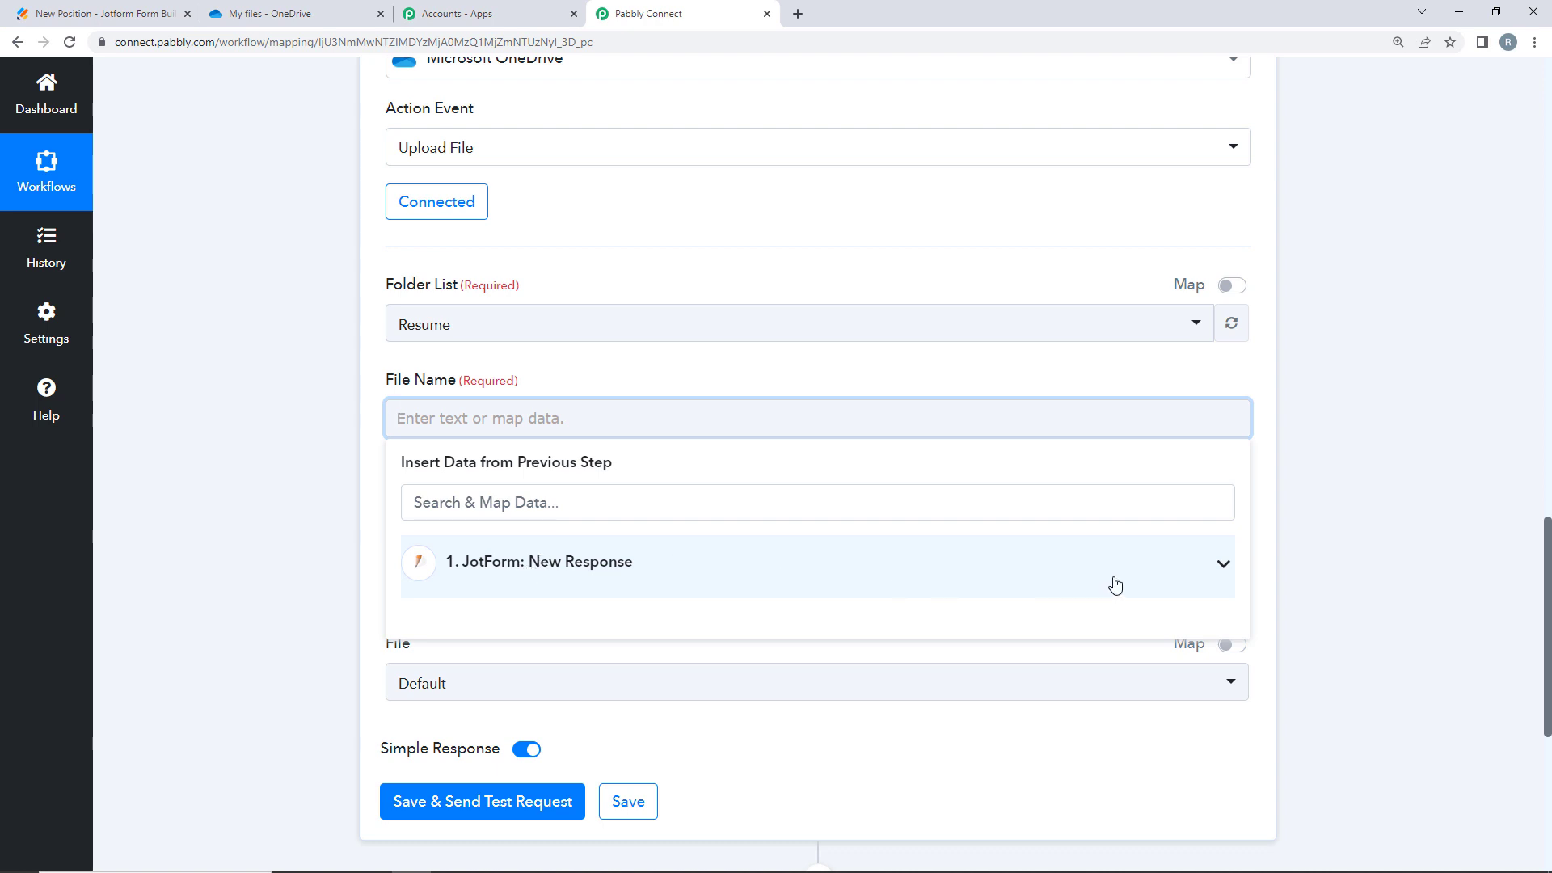
- Insert the JotForm RawRequest Q23 FirstName answer (Test) into File Name
left_click(1202, 573)
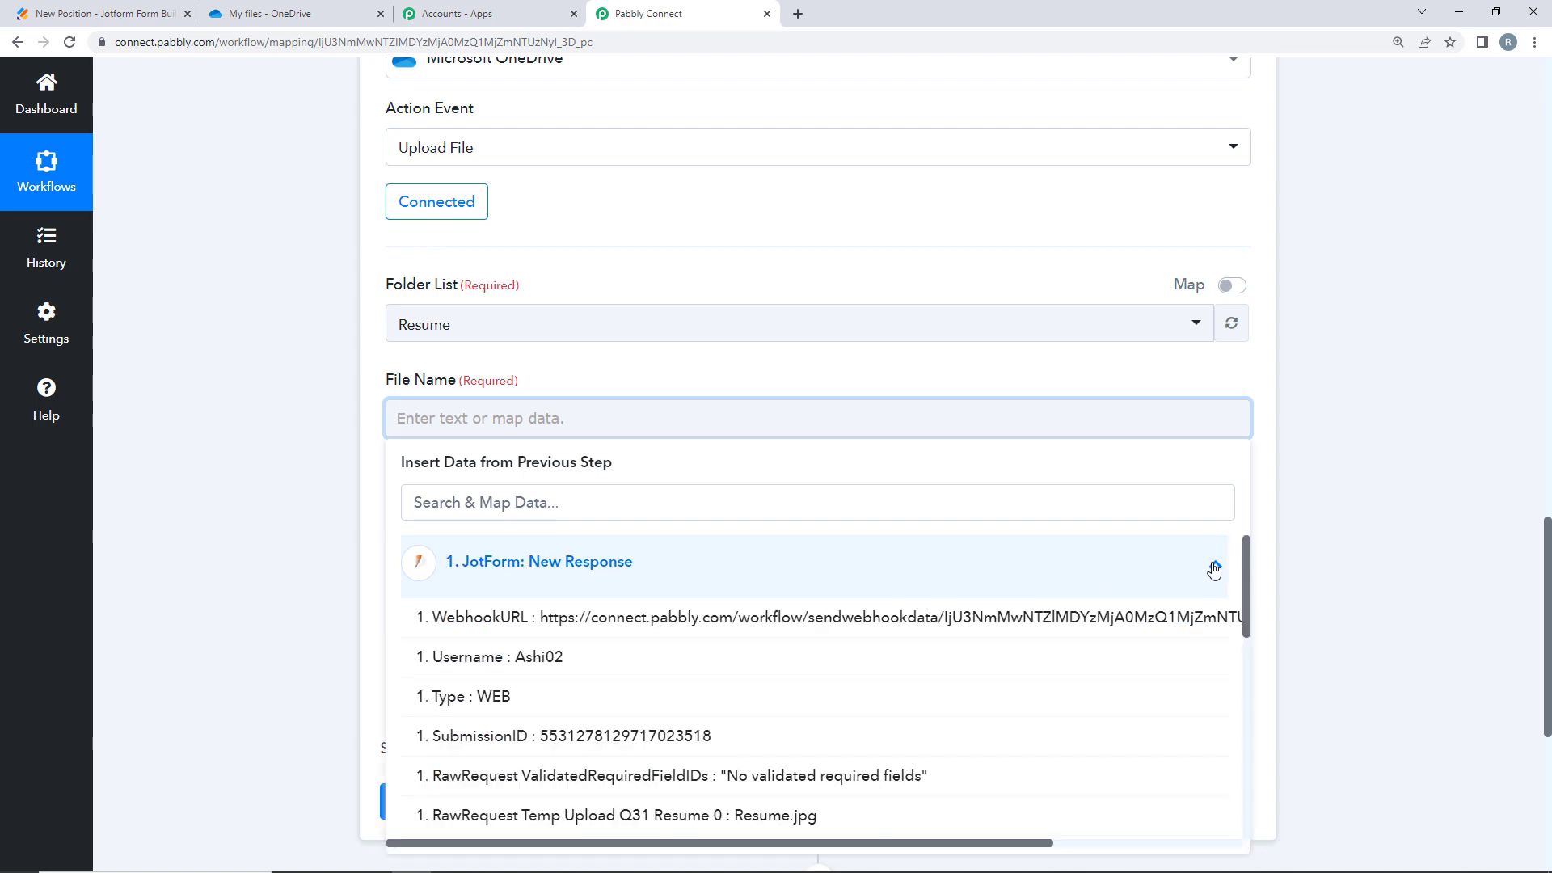
left_click(442, 506)
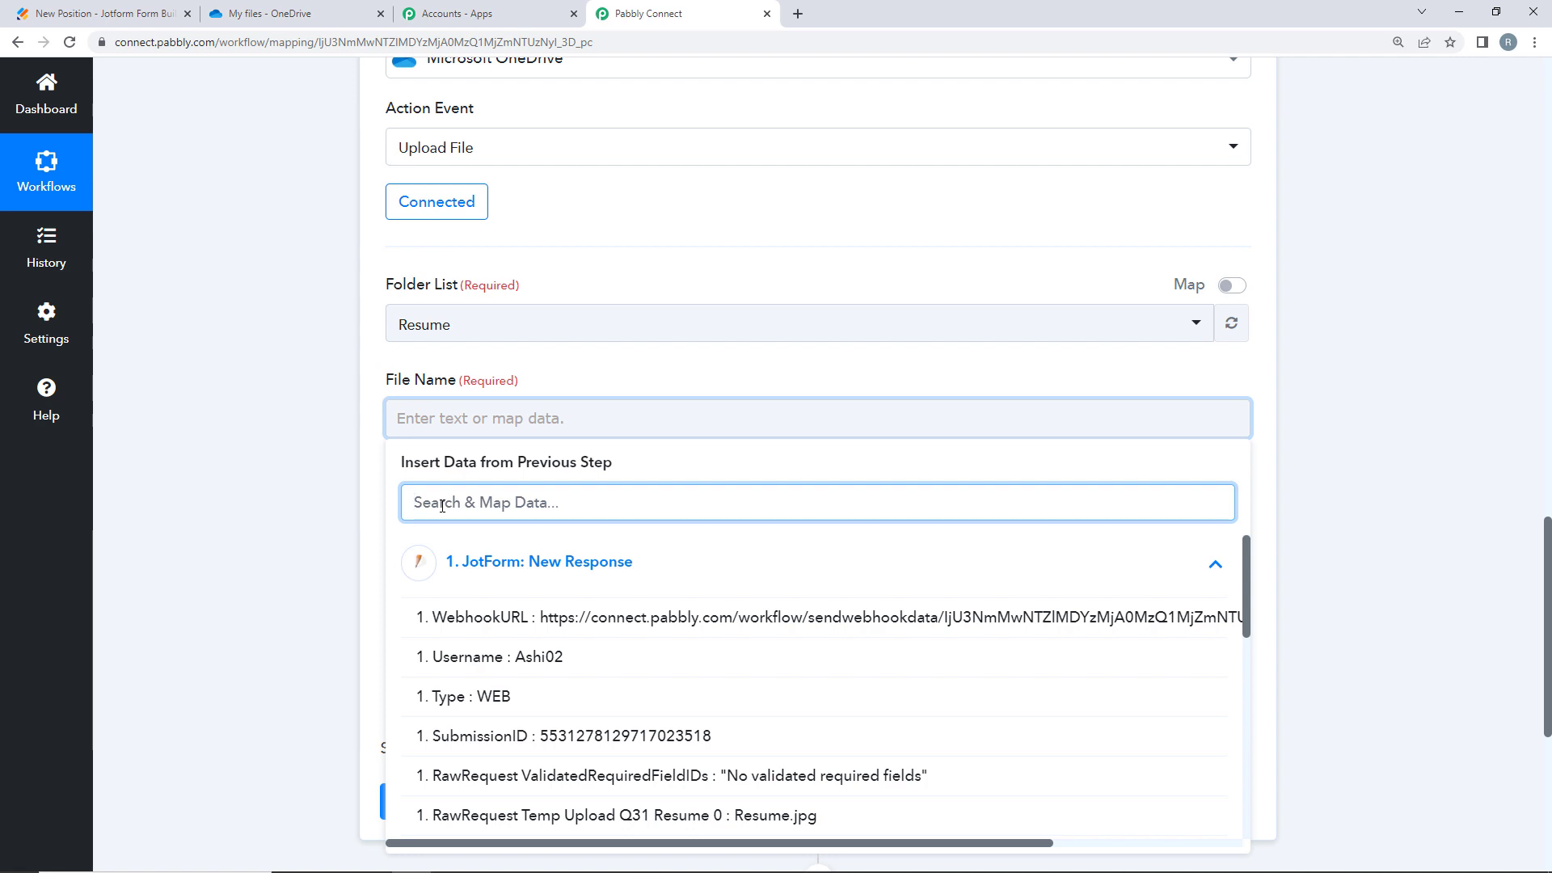
type("tE")
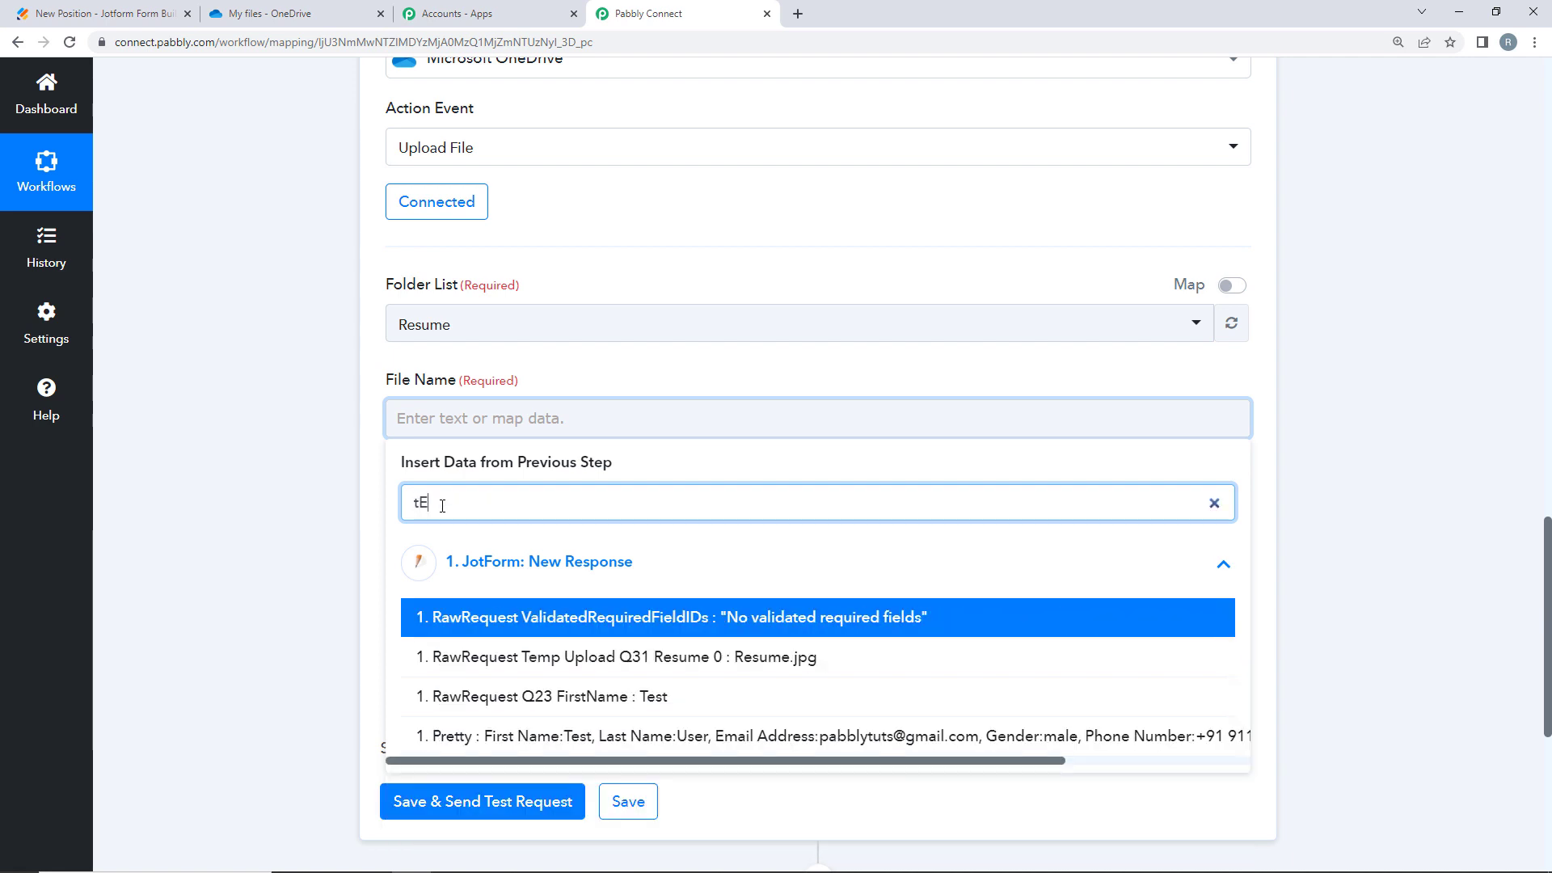
key("BackSpace")
key("BackSpace")
type("TES")
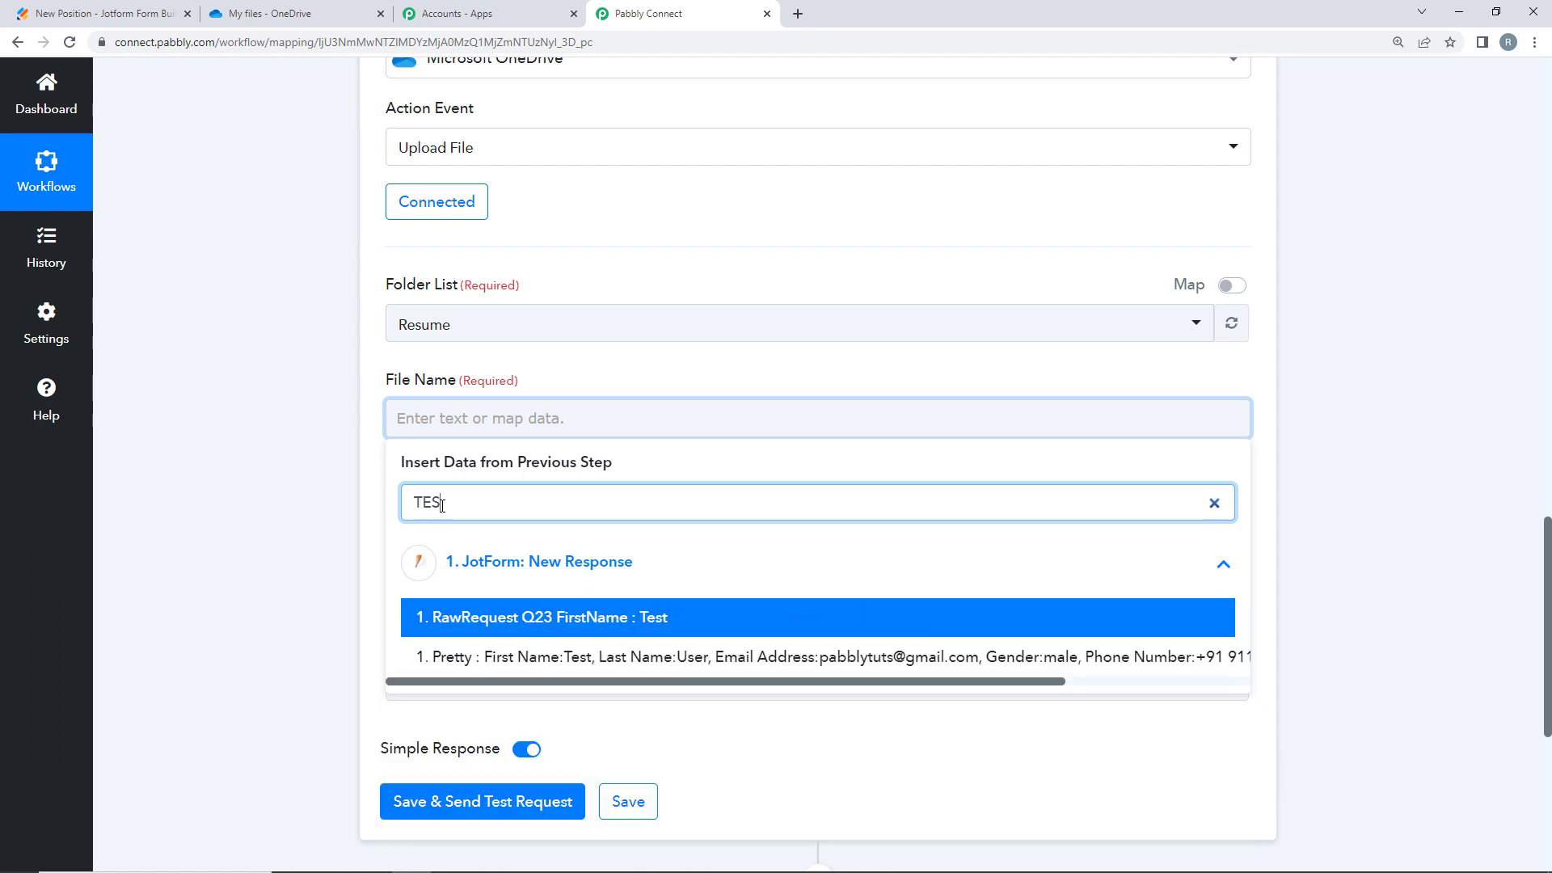
left_click(423, 622)
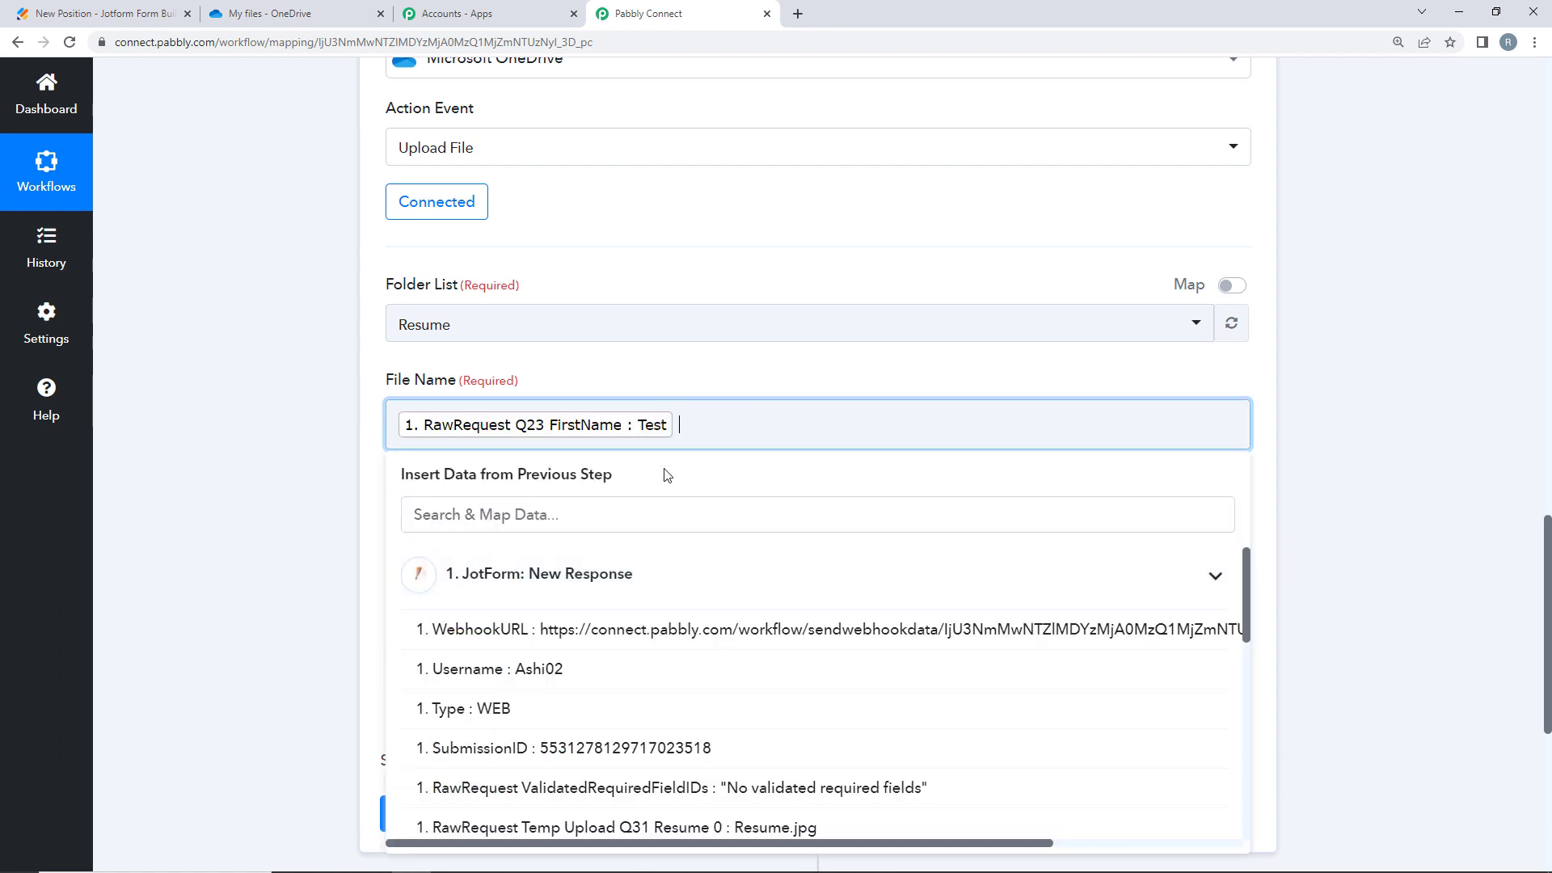
- Append the RawRequest Q27 LastName answer (User) to File Name
left_click(557, 507)
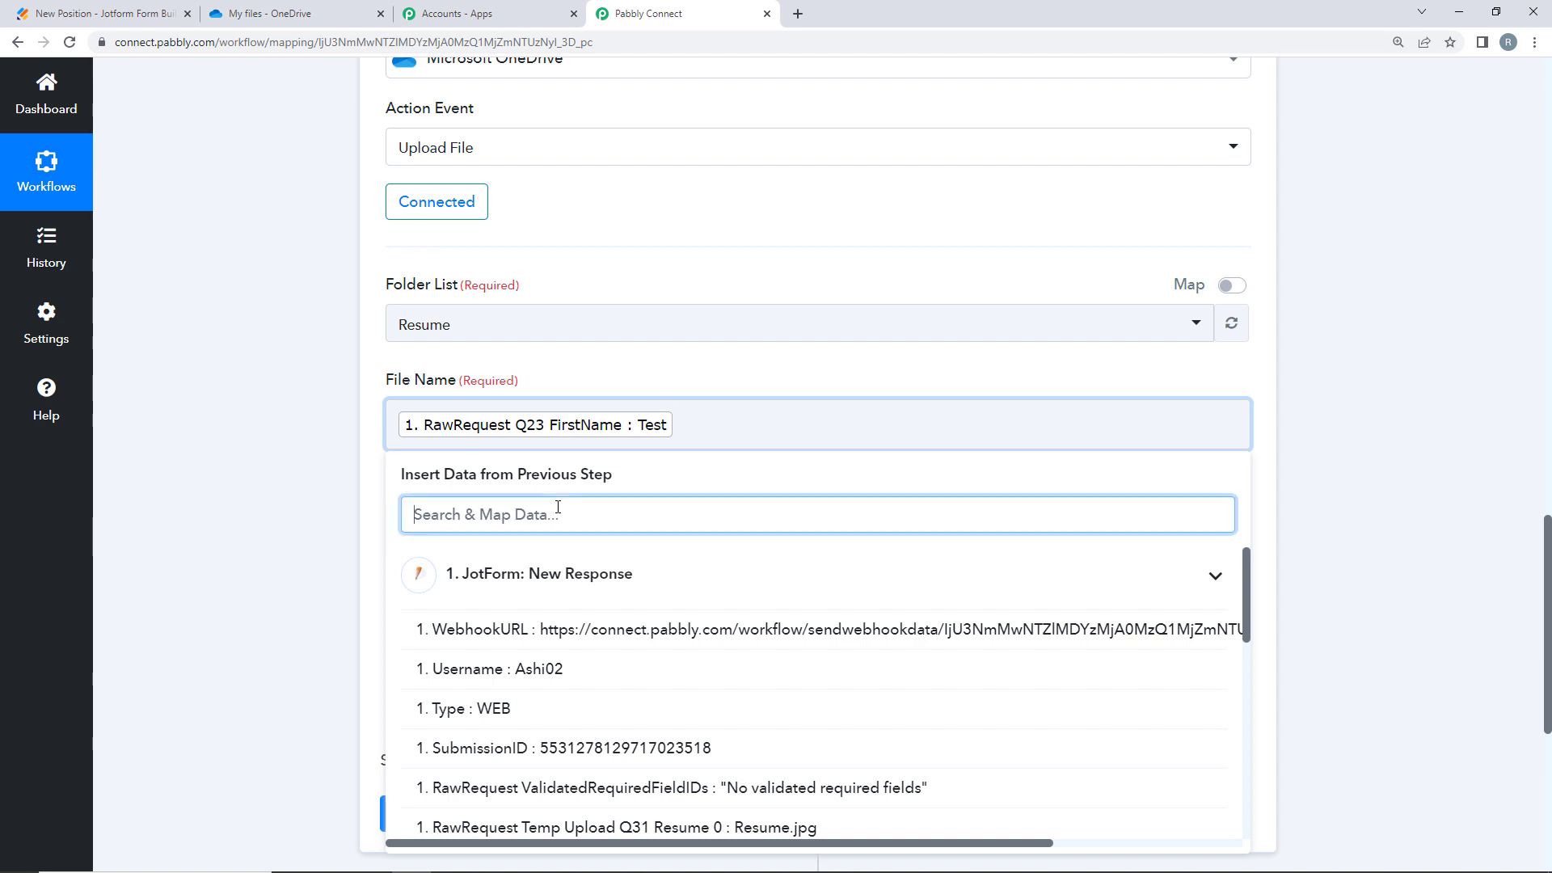
type("US")
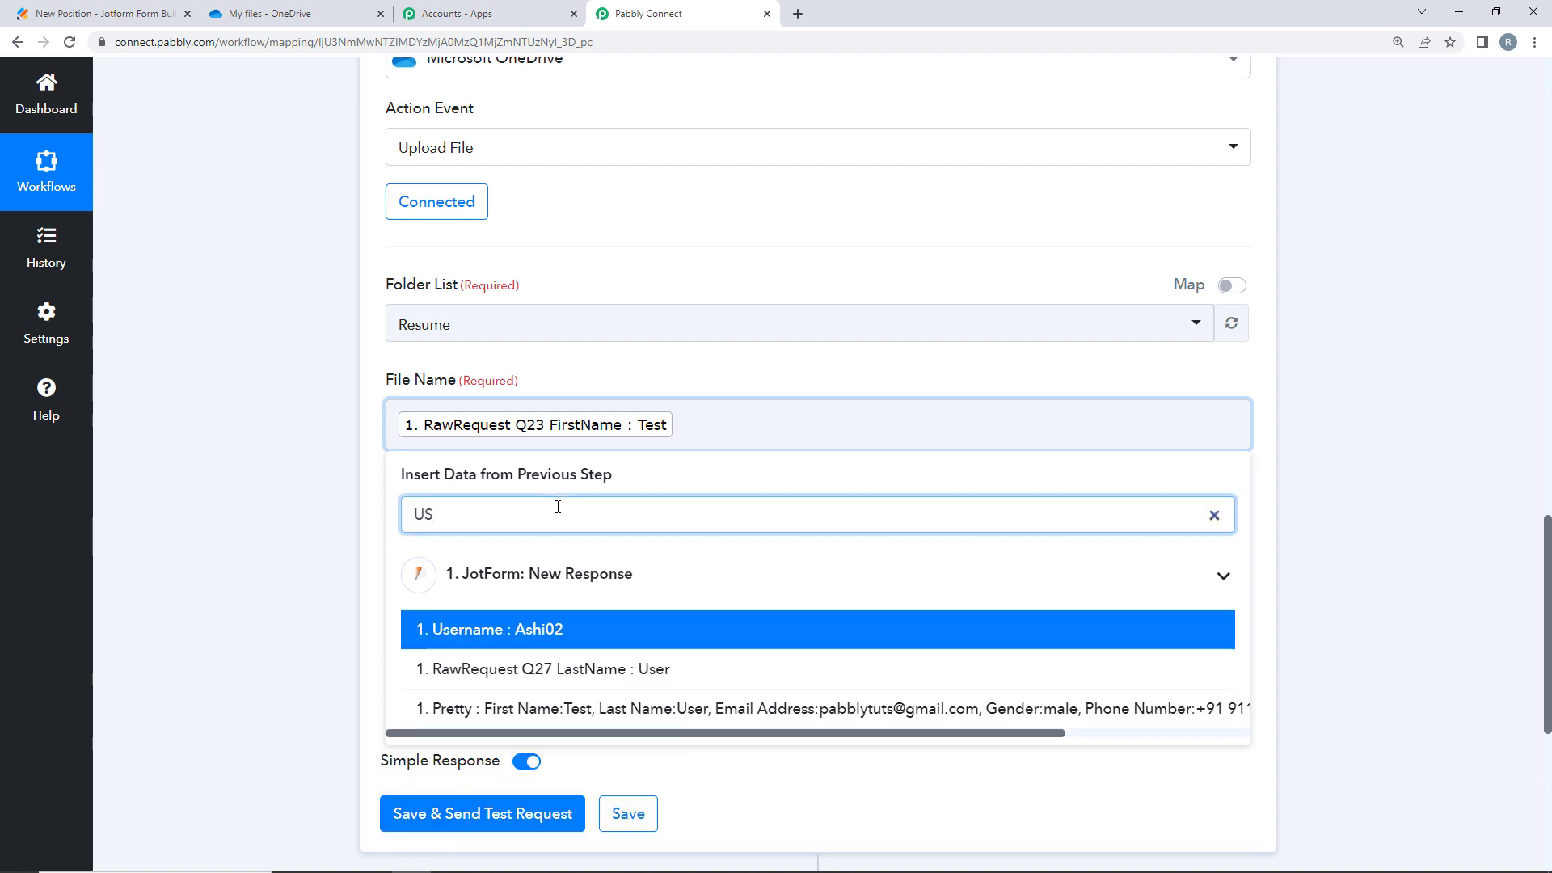
left_click(582, 677)
left_click(150, 517)
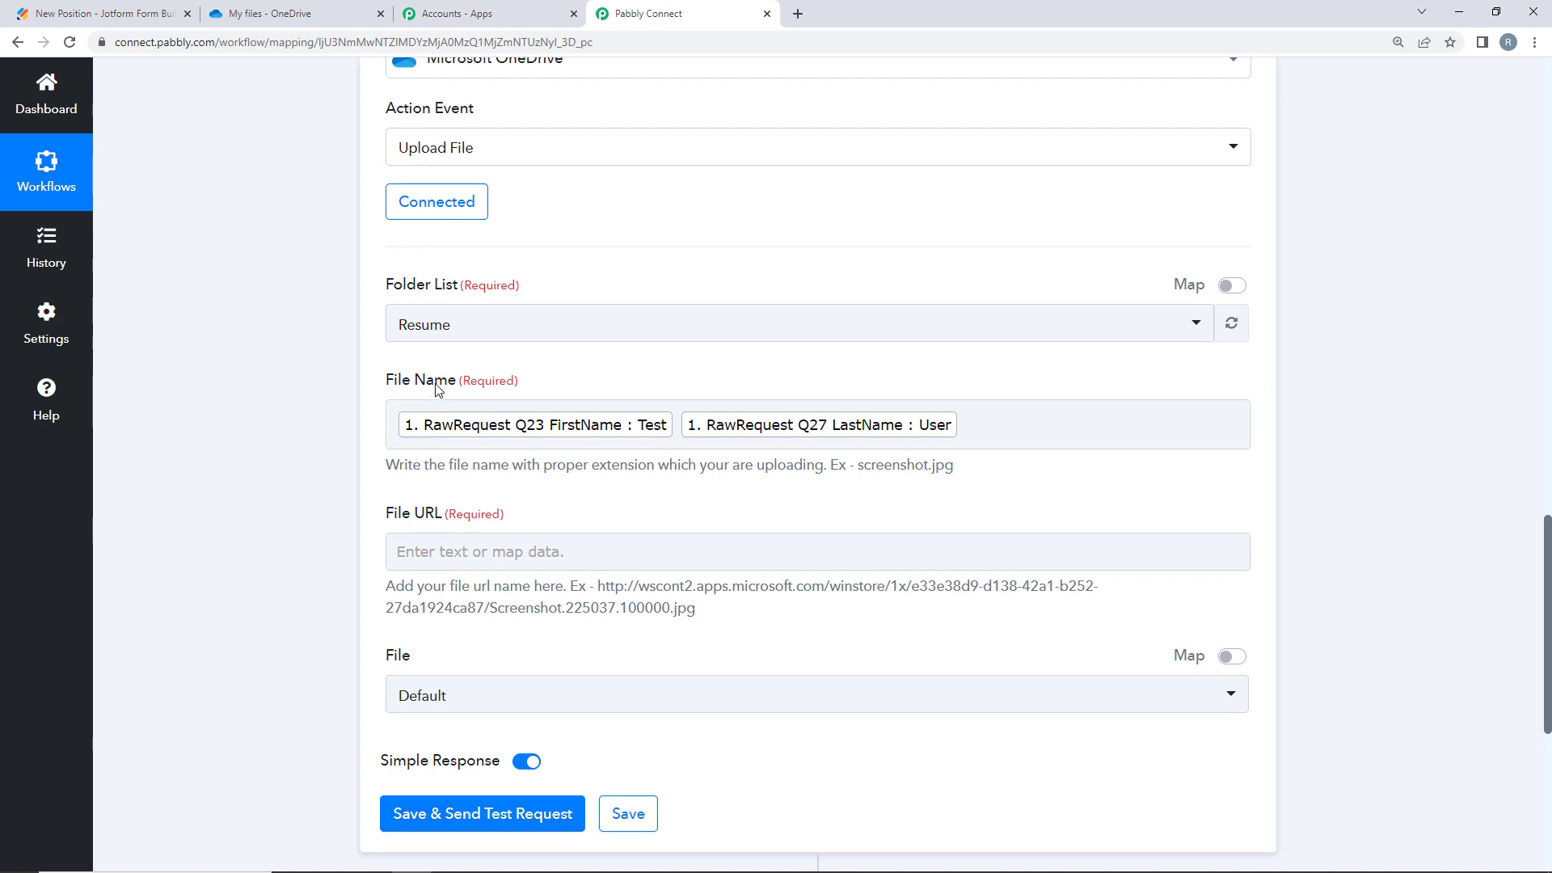
left_click(1008, 432)
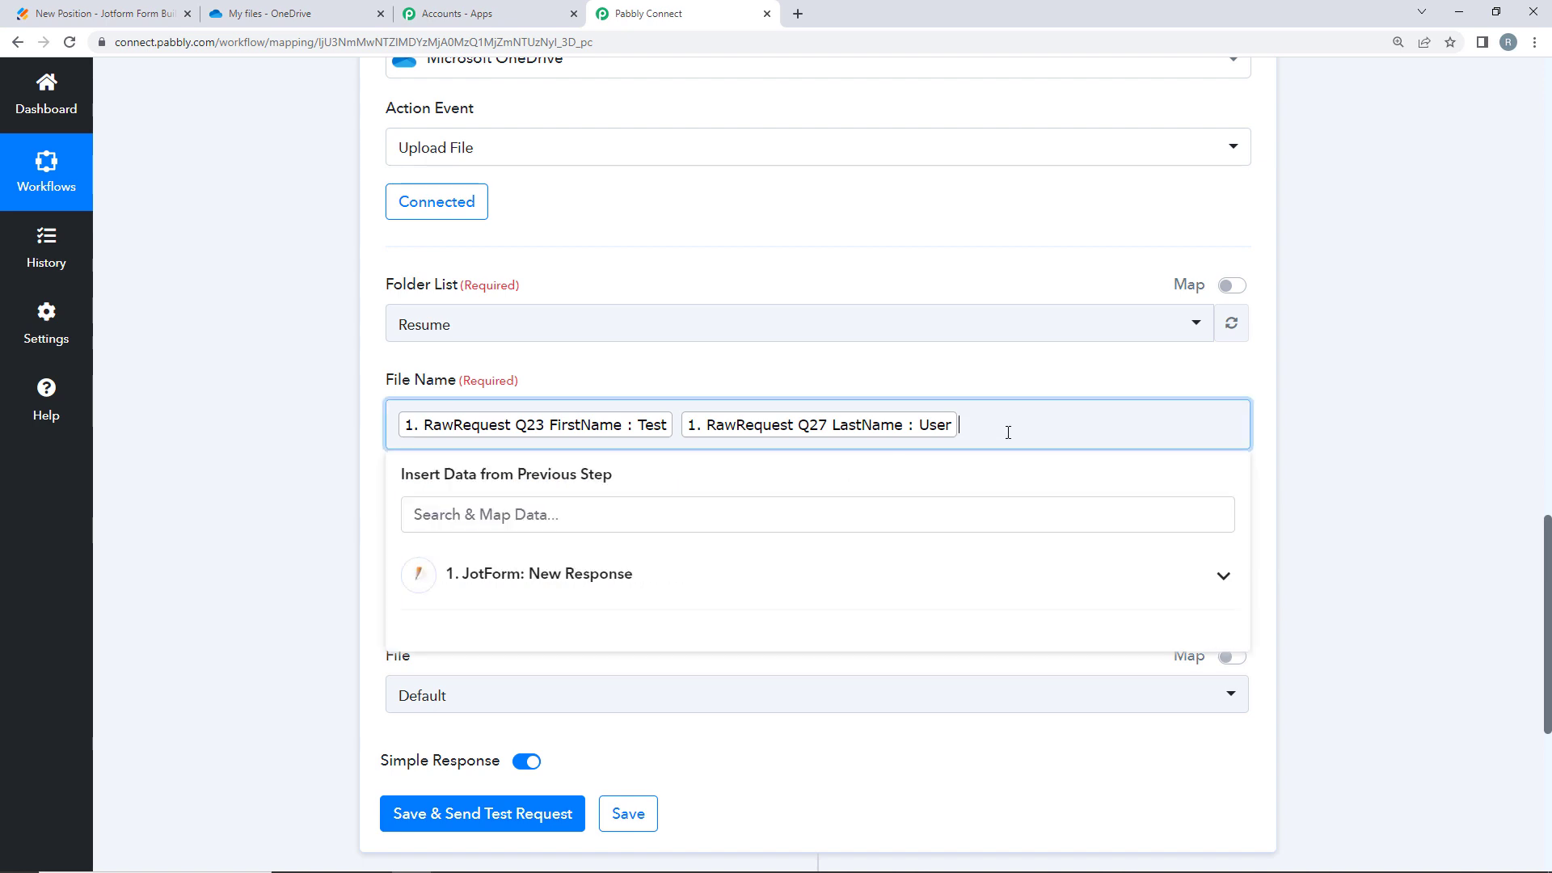
left_click(215, 440)
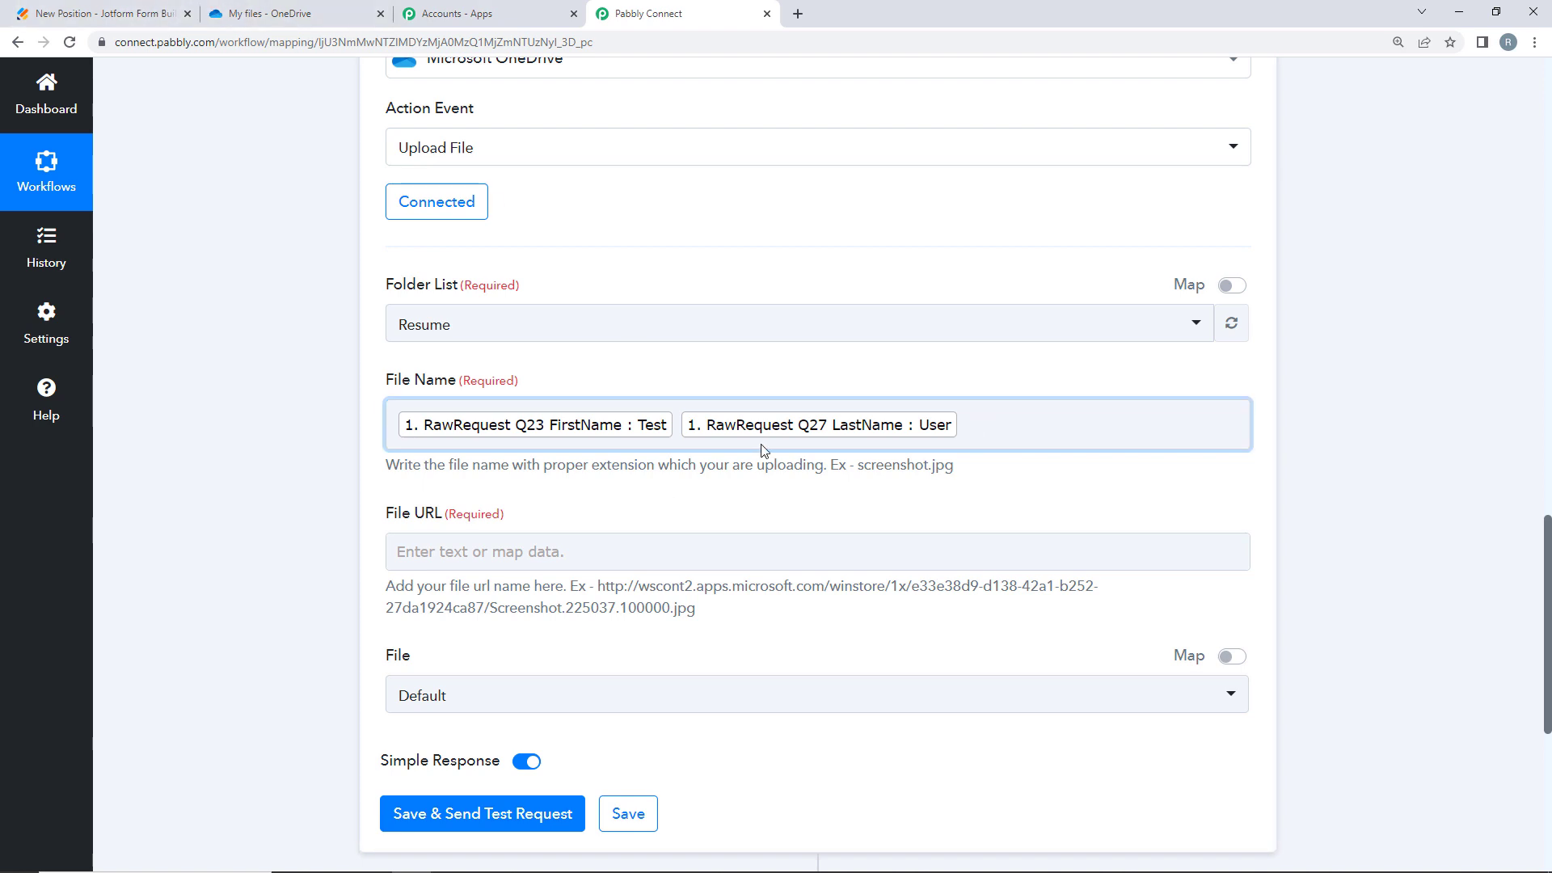
left_click(969, 423)
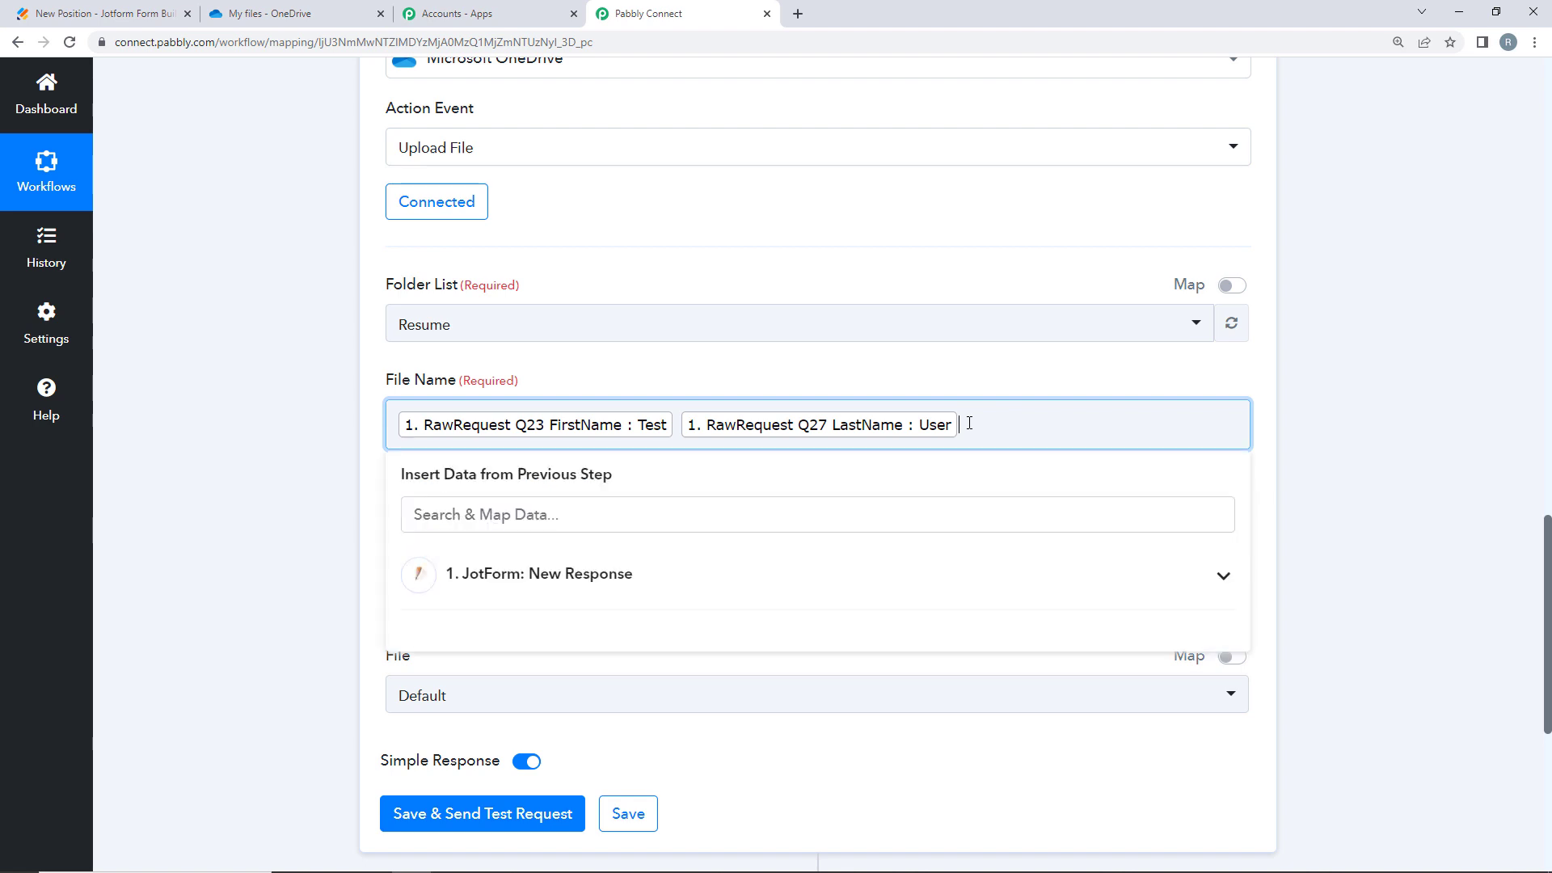
left_click(355, 453)
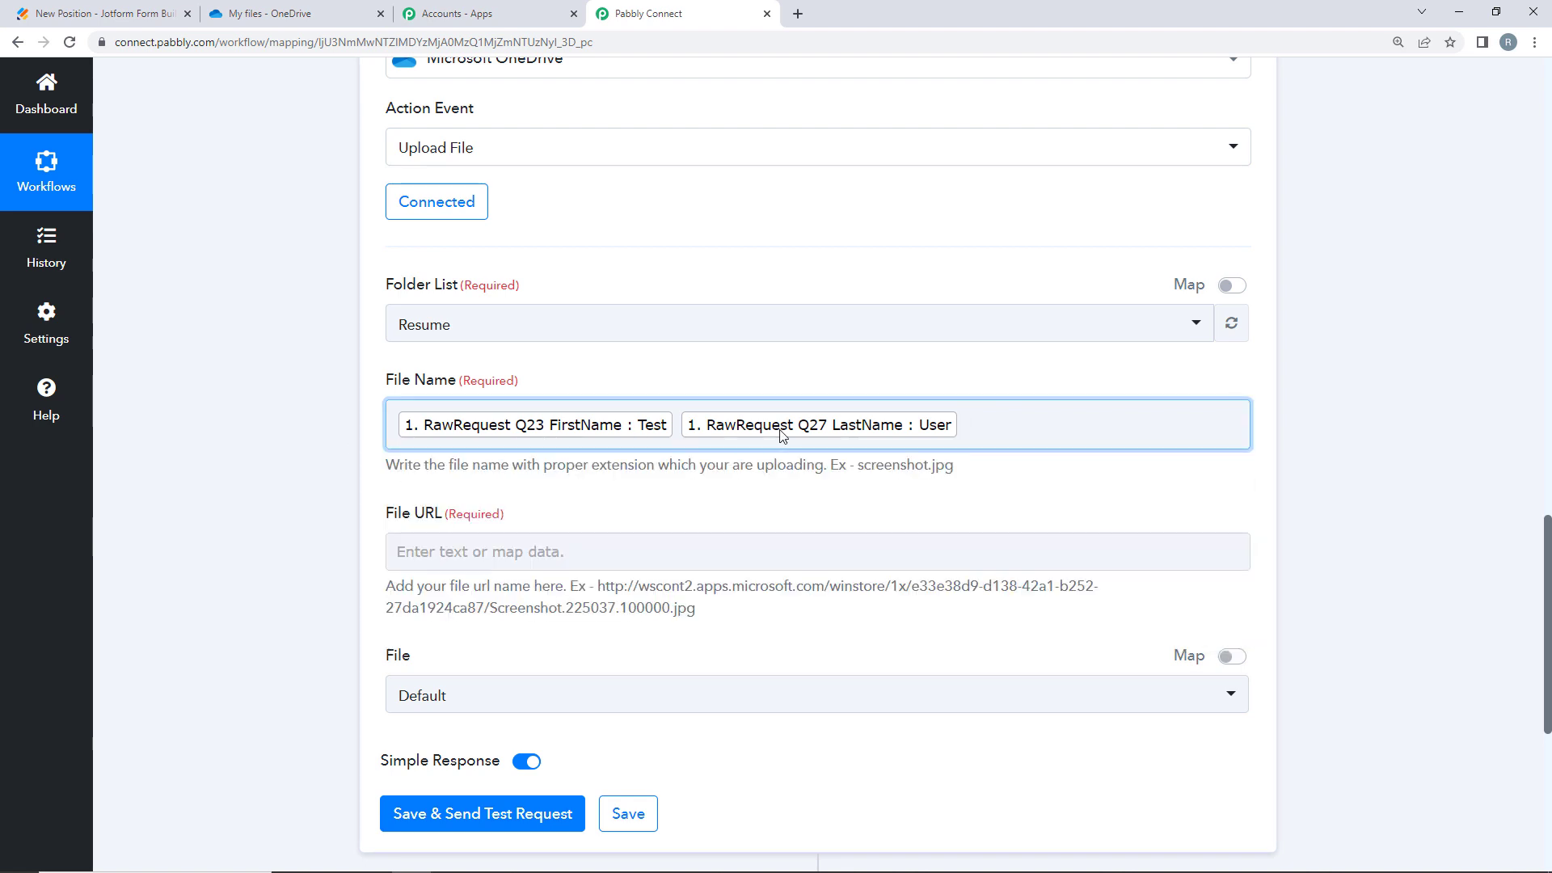
scroll(782, 436, "down", 3)
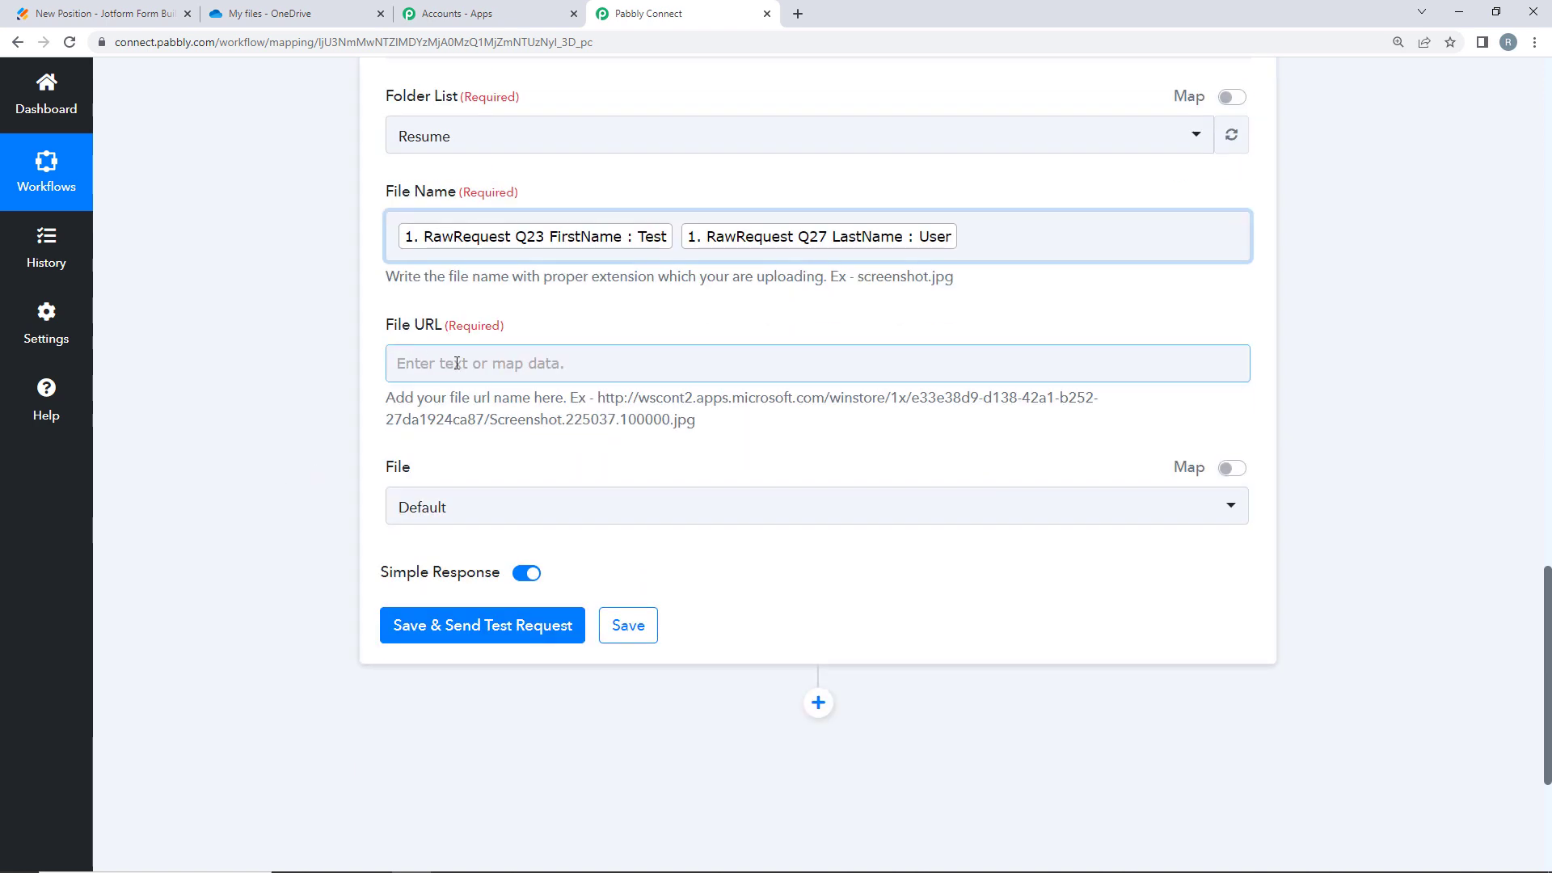
- Map File URL to the JotForm RawRequest Resume 0 link, keeping File on Default
left_click(456, 363)
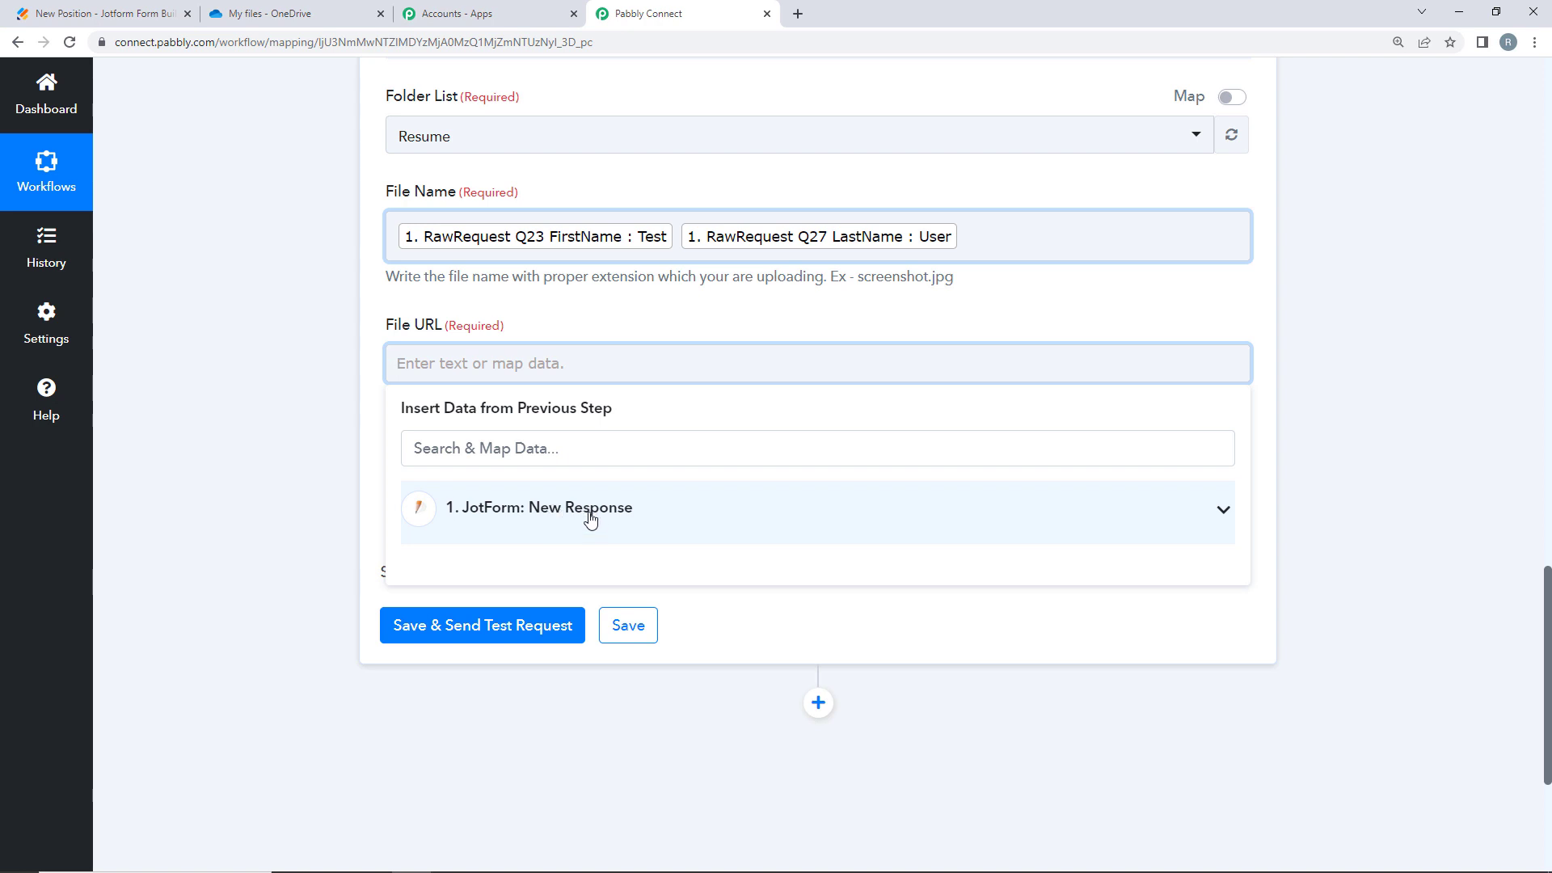
left_click(589, 514)
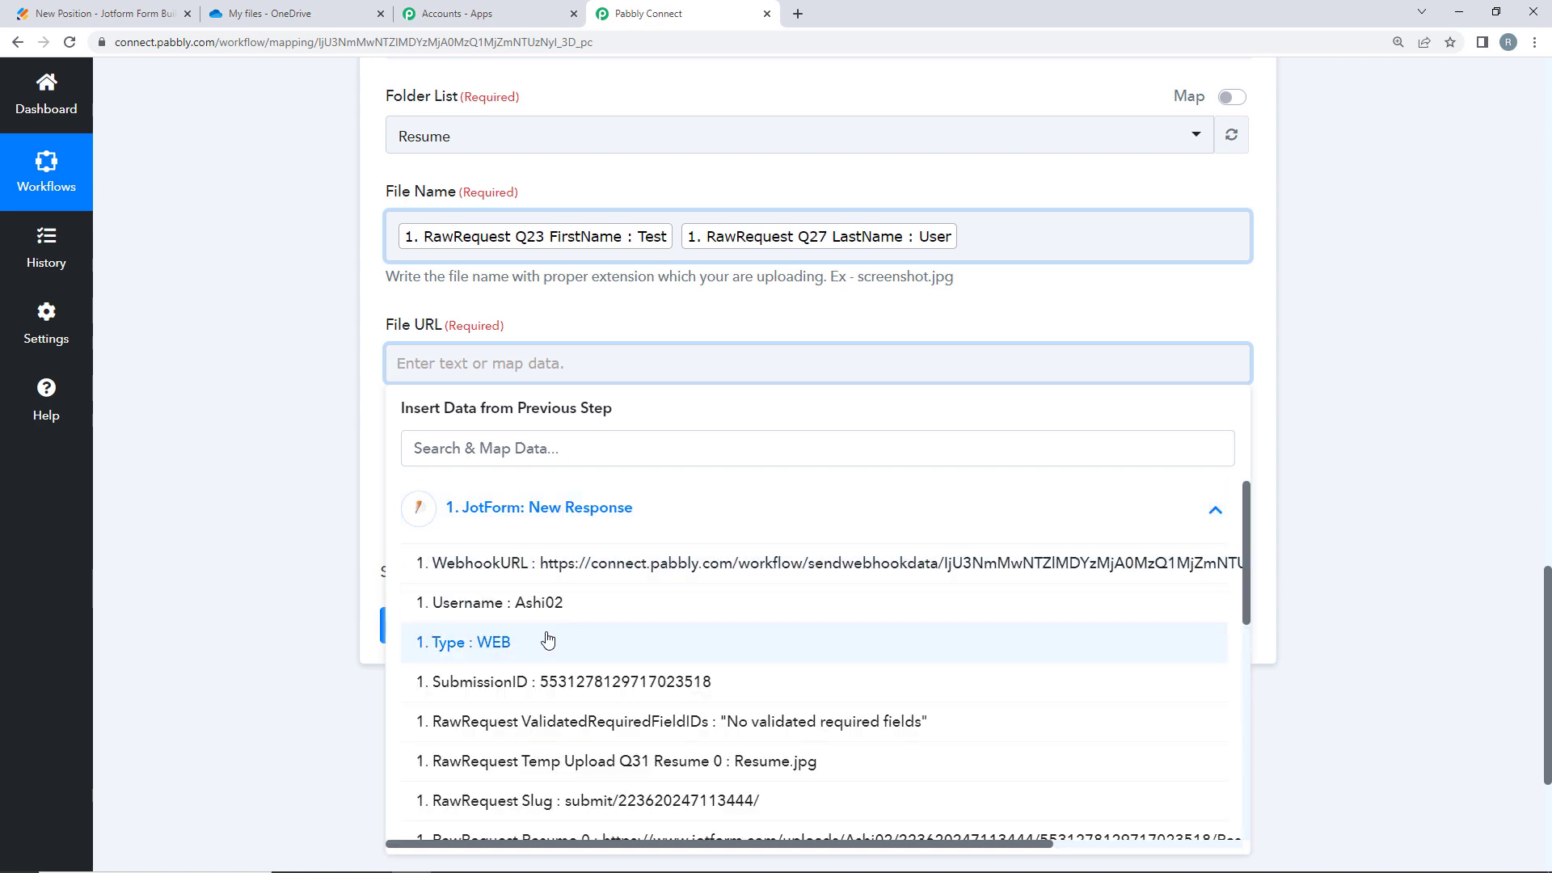
scroll(542, 683, "down", 2)
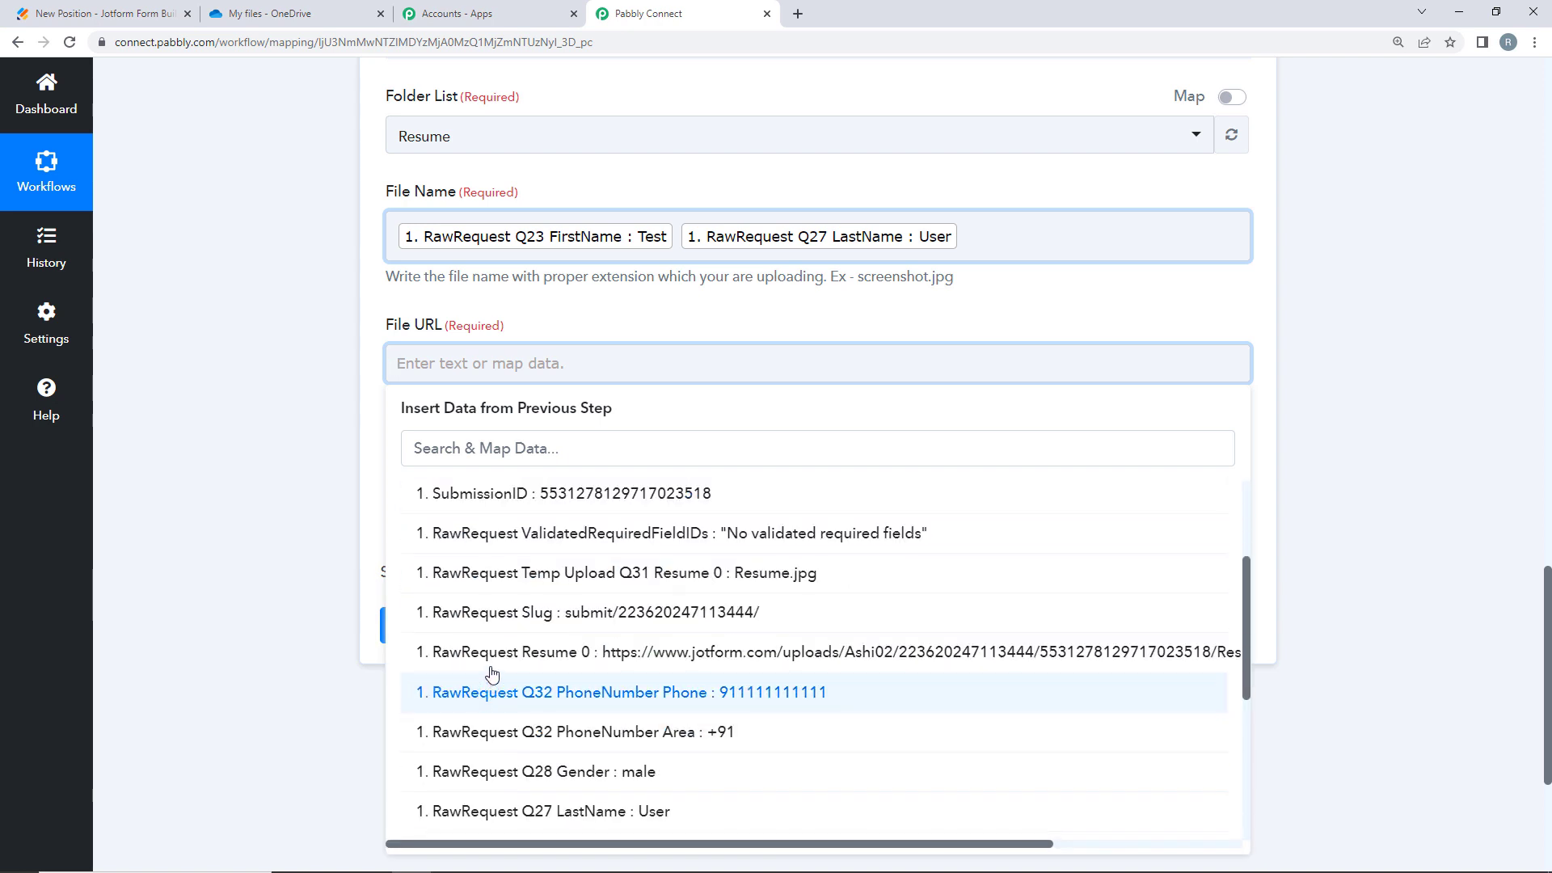
left_click(830, 671)
left_click(426, 536)
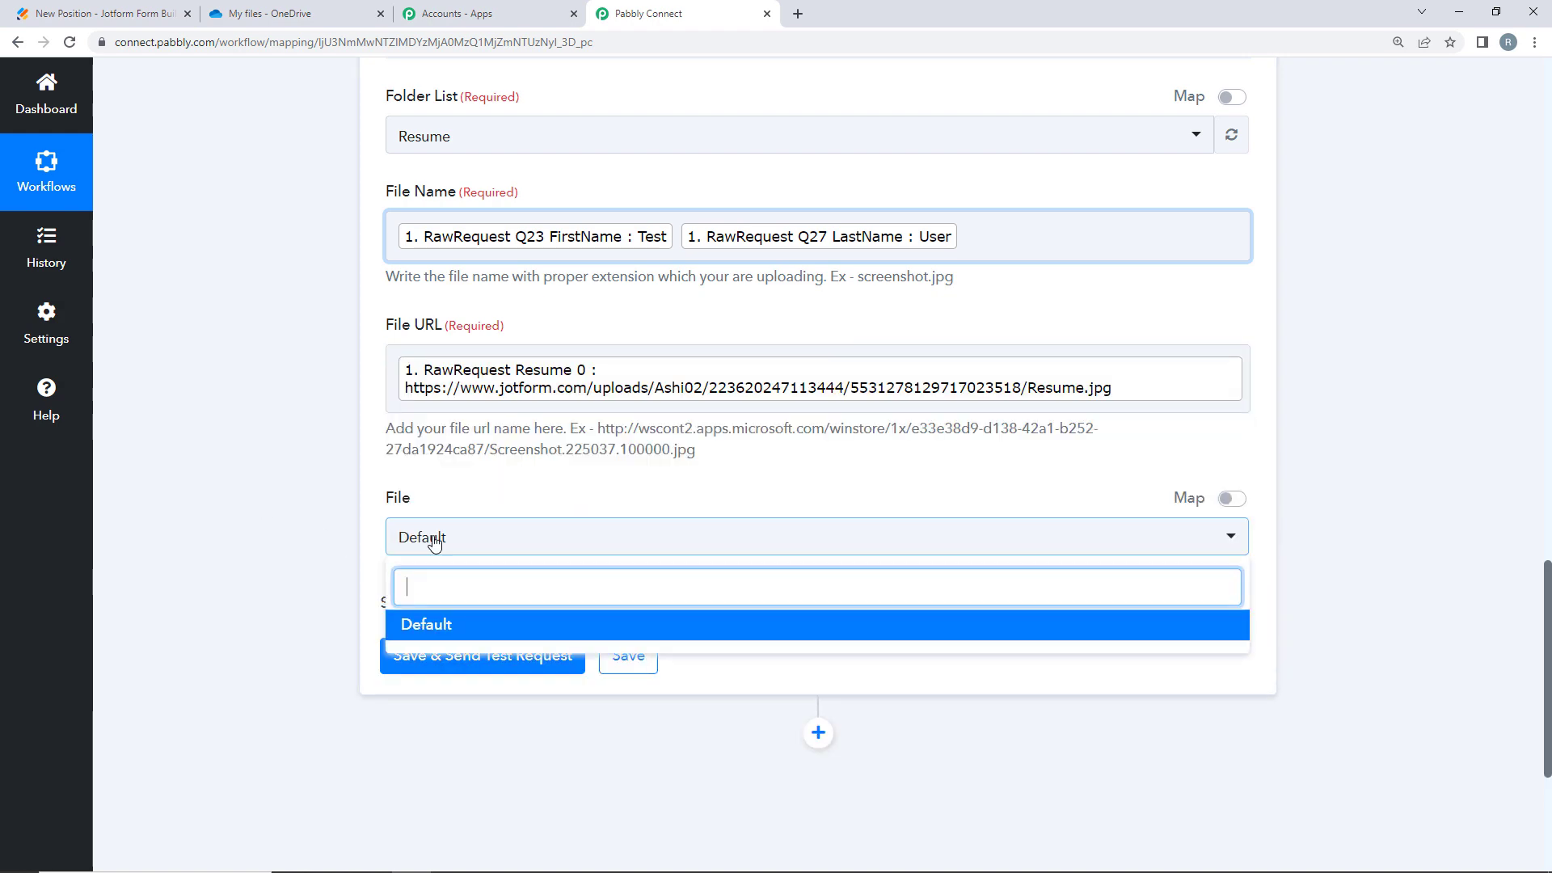
left_click(429, 624)
scroll(222, 531, "up", 2)
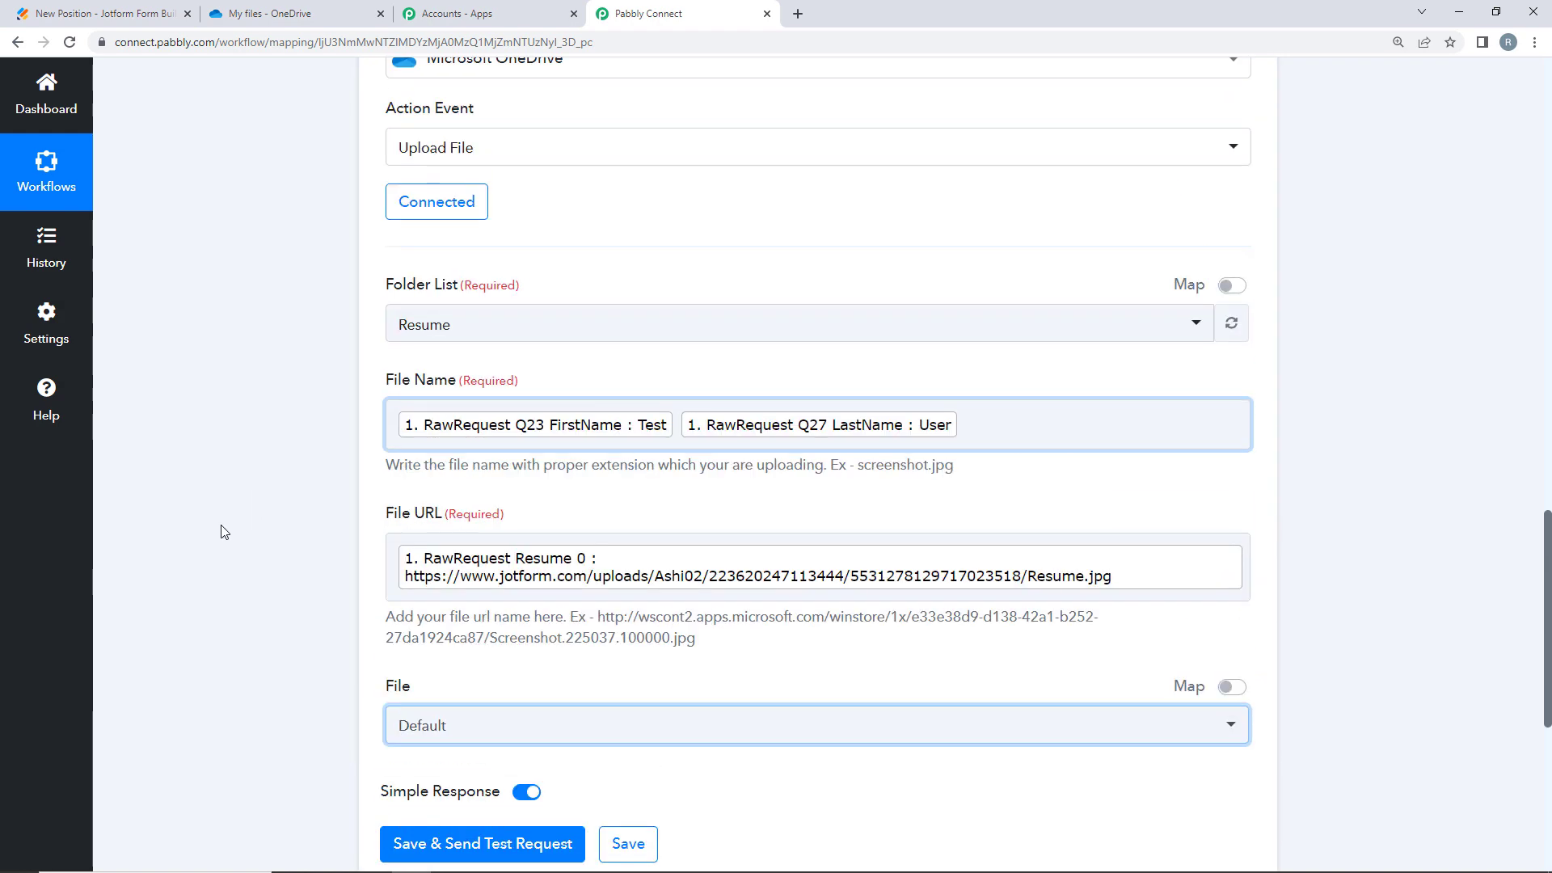
scroll(217, 545, "down", 2)
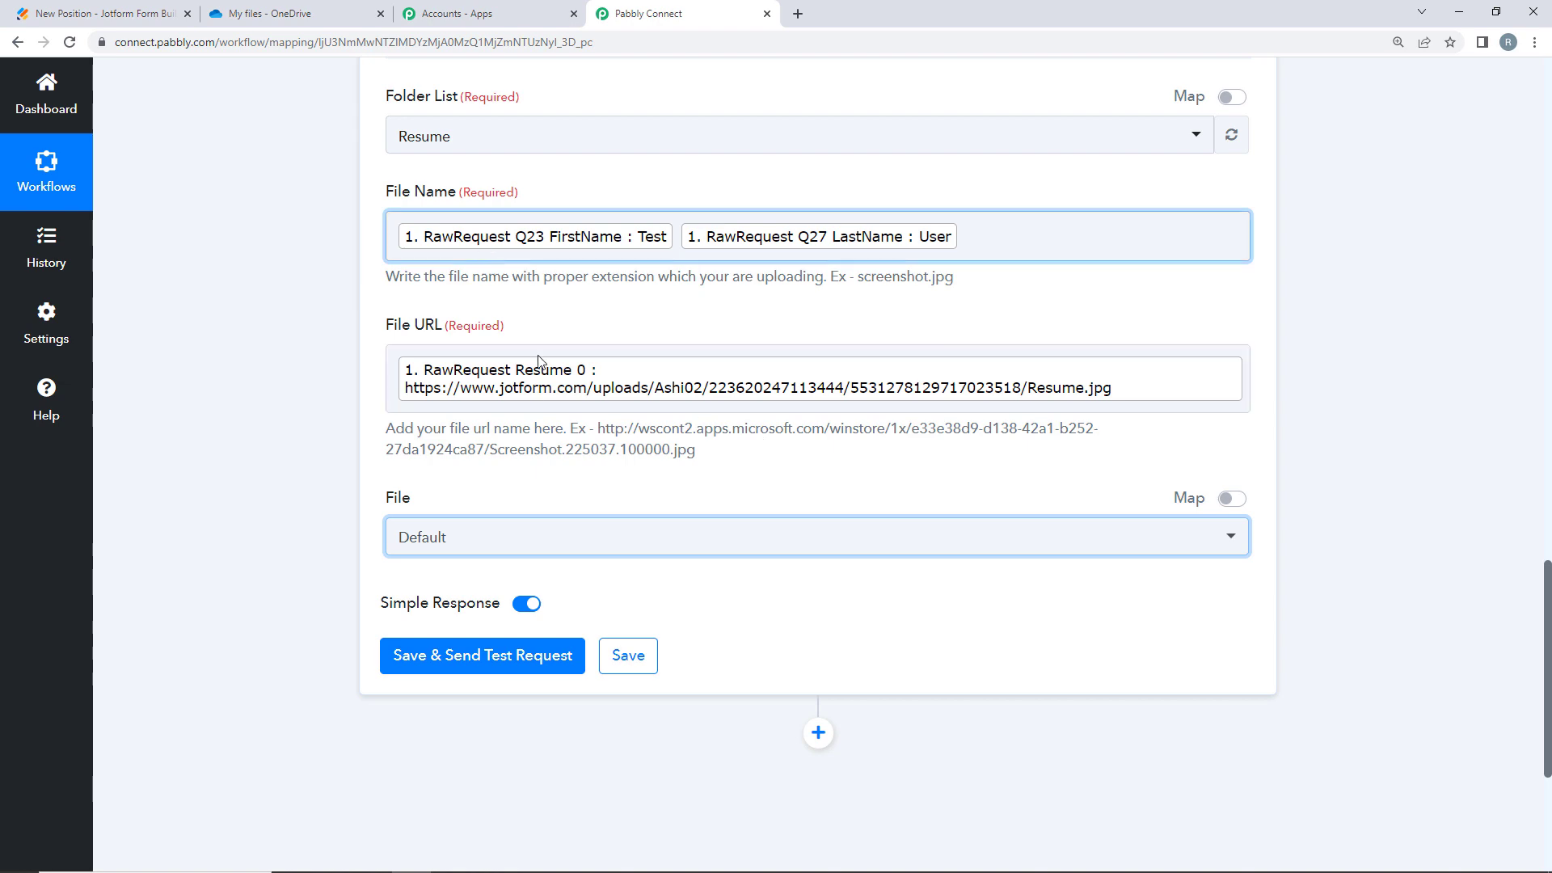
- Save the Upload File step and send a test request, returning HTTP status 202
left_click(275, 13)
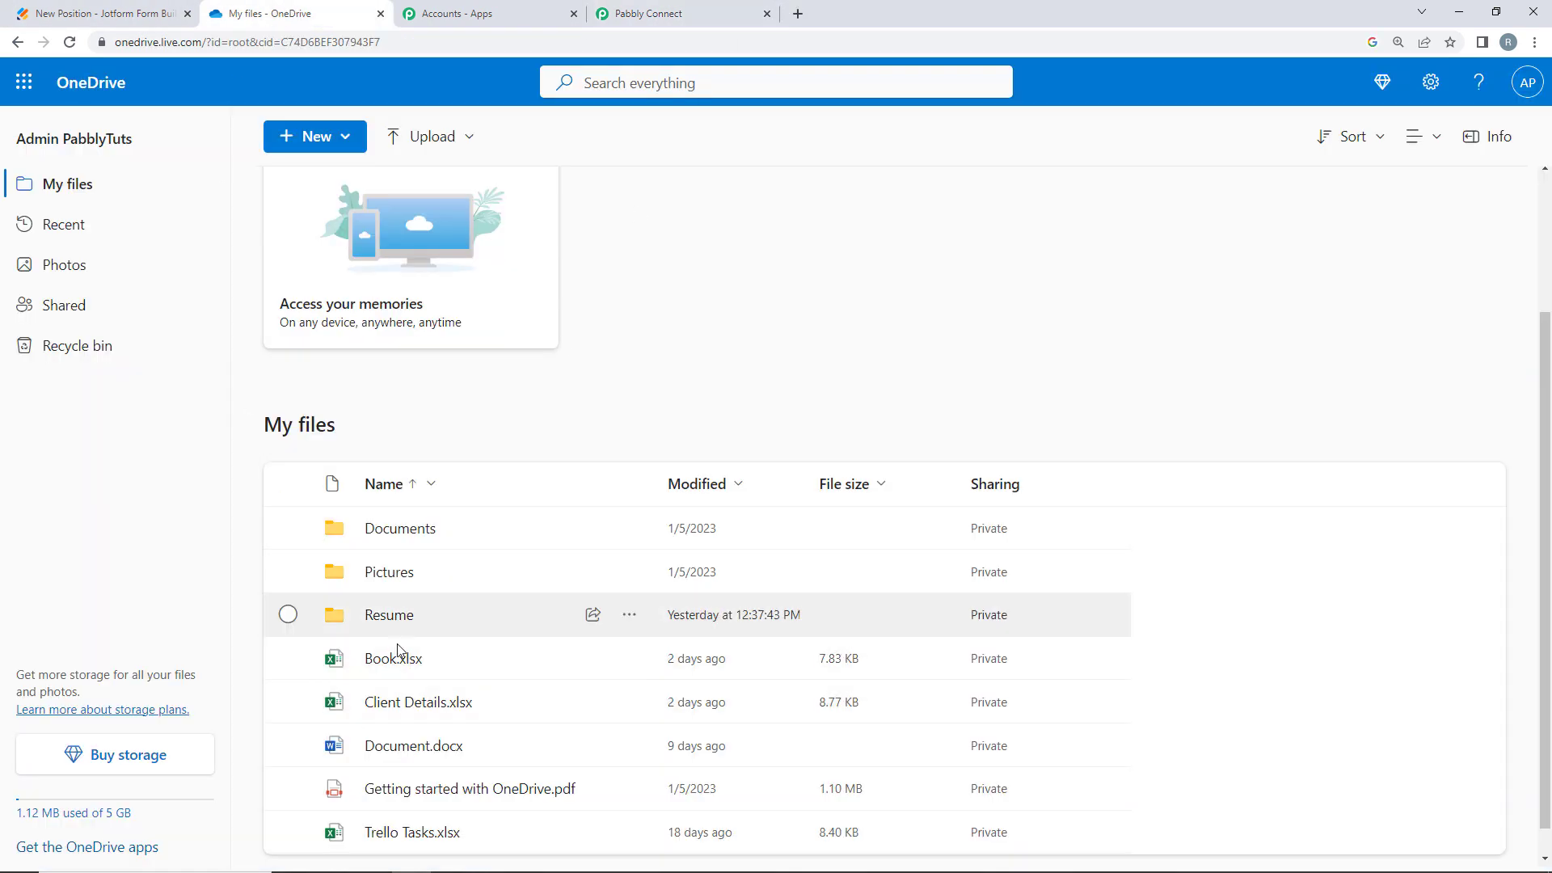
left_click(620, 10)
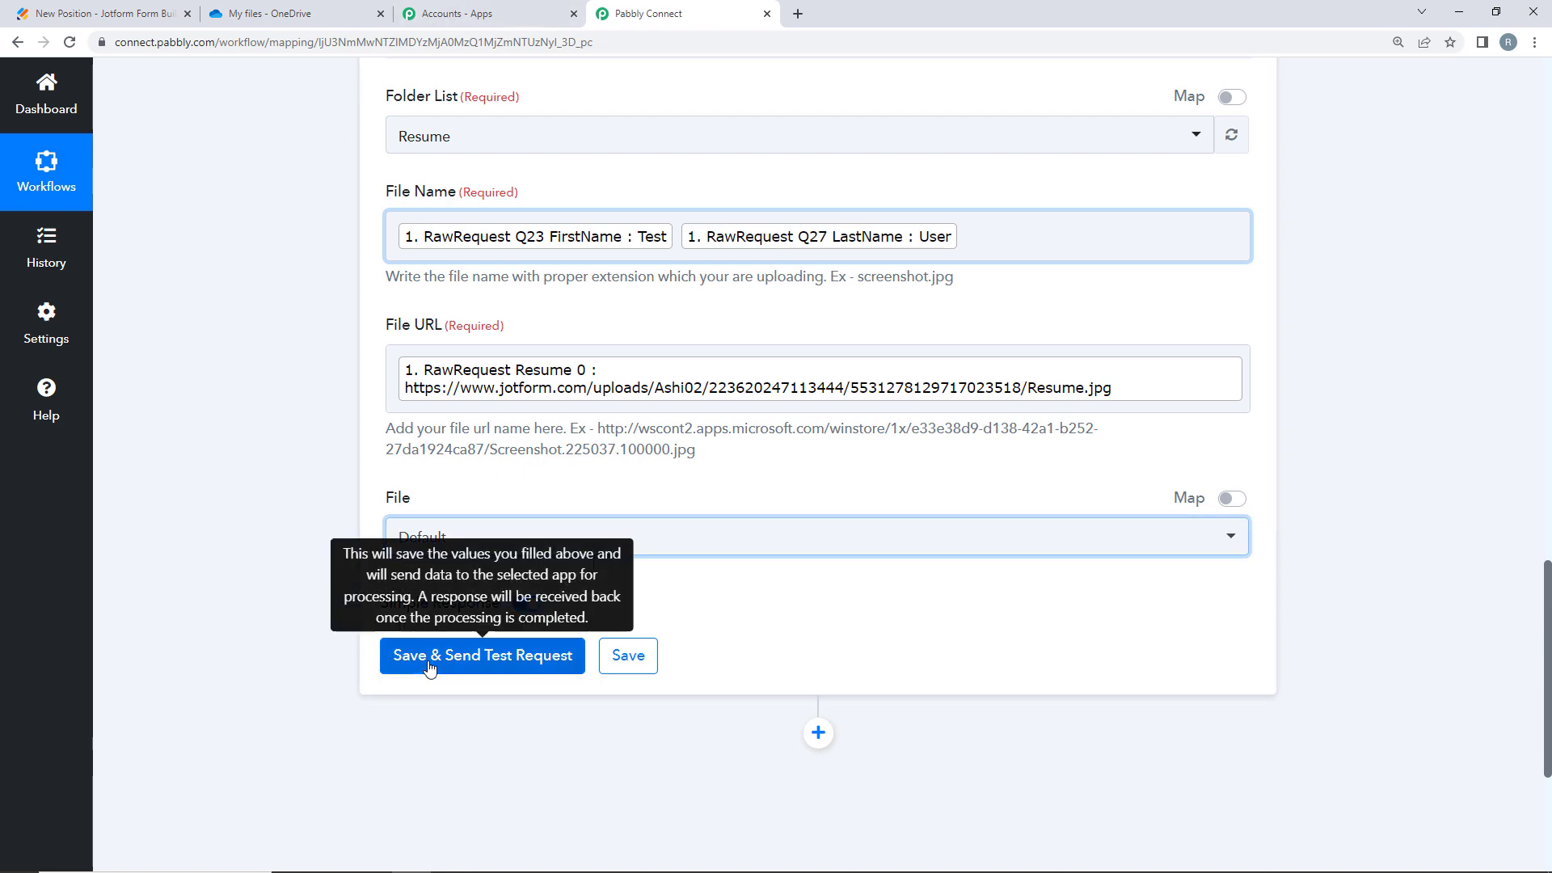
left_click(426, 656)
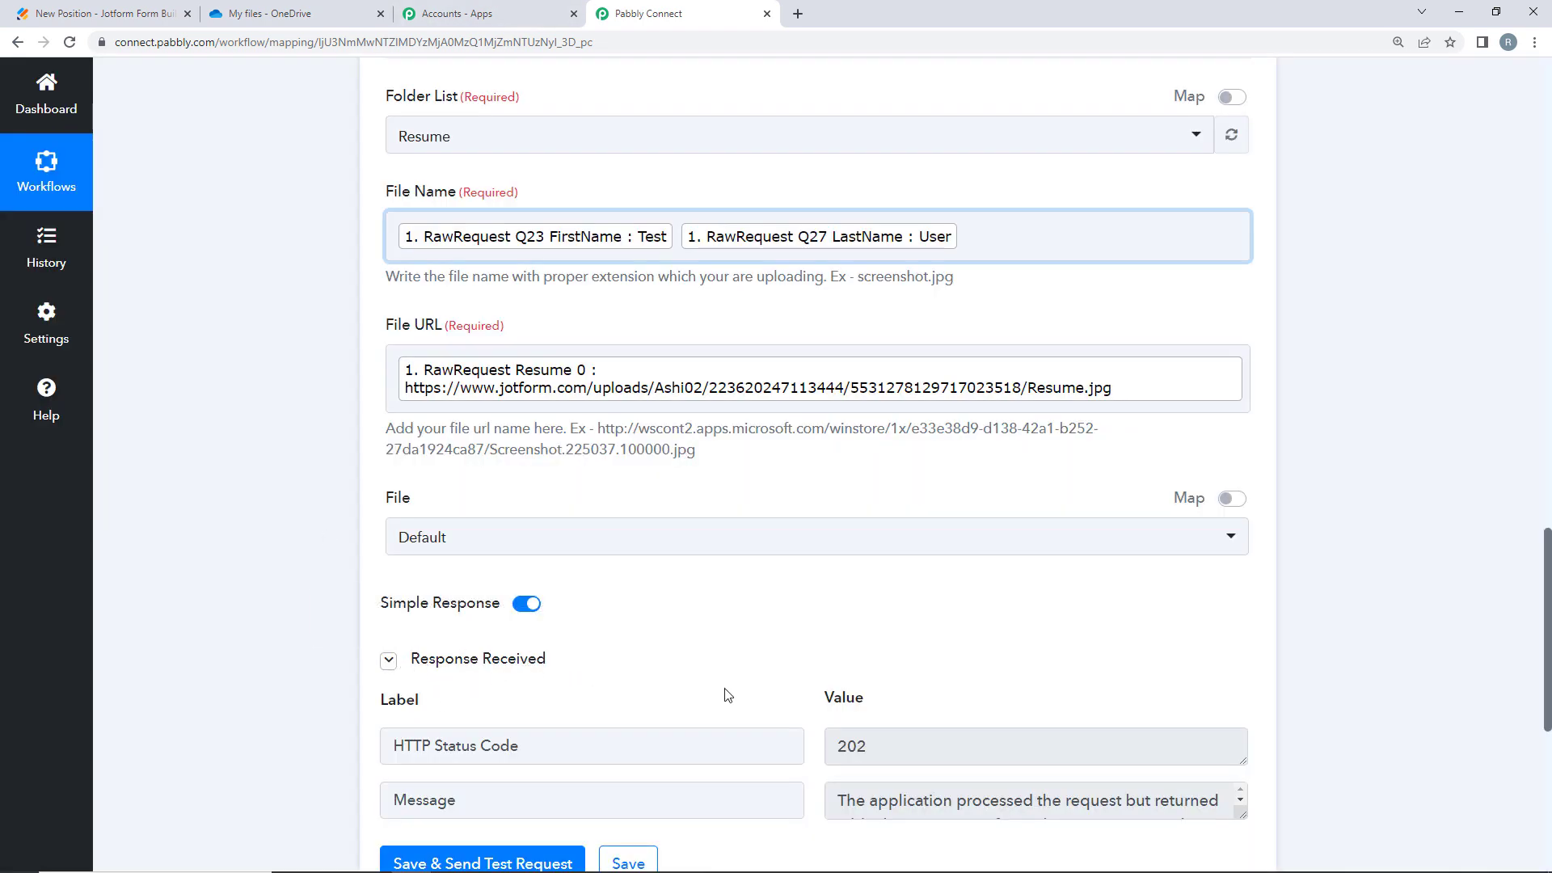
scroll(726, 711, "down", 1)
scroll(729, 738, "down", 1)
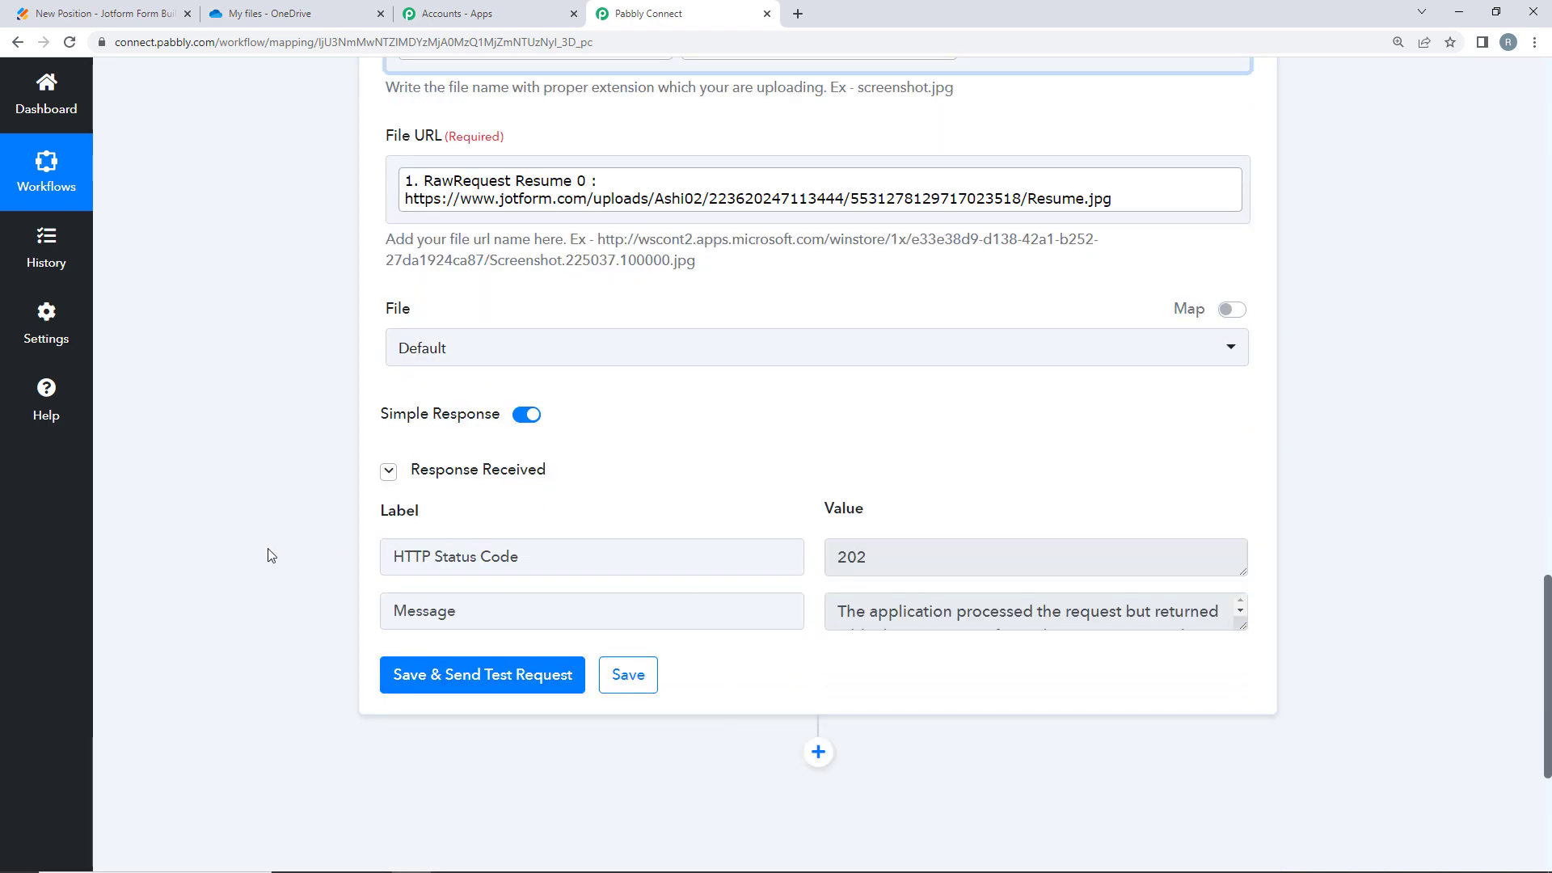
scroll(270, 556, "up", 2)
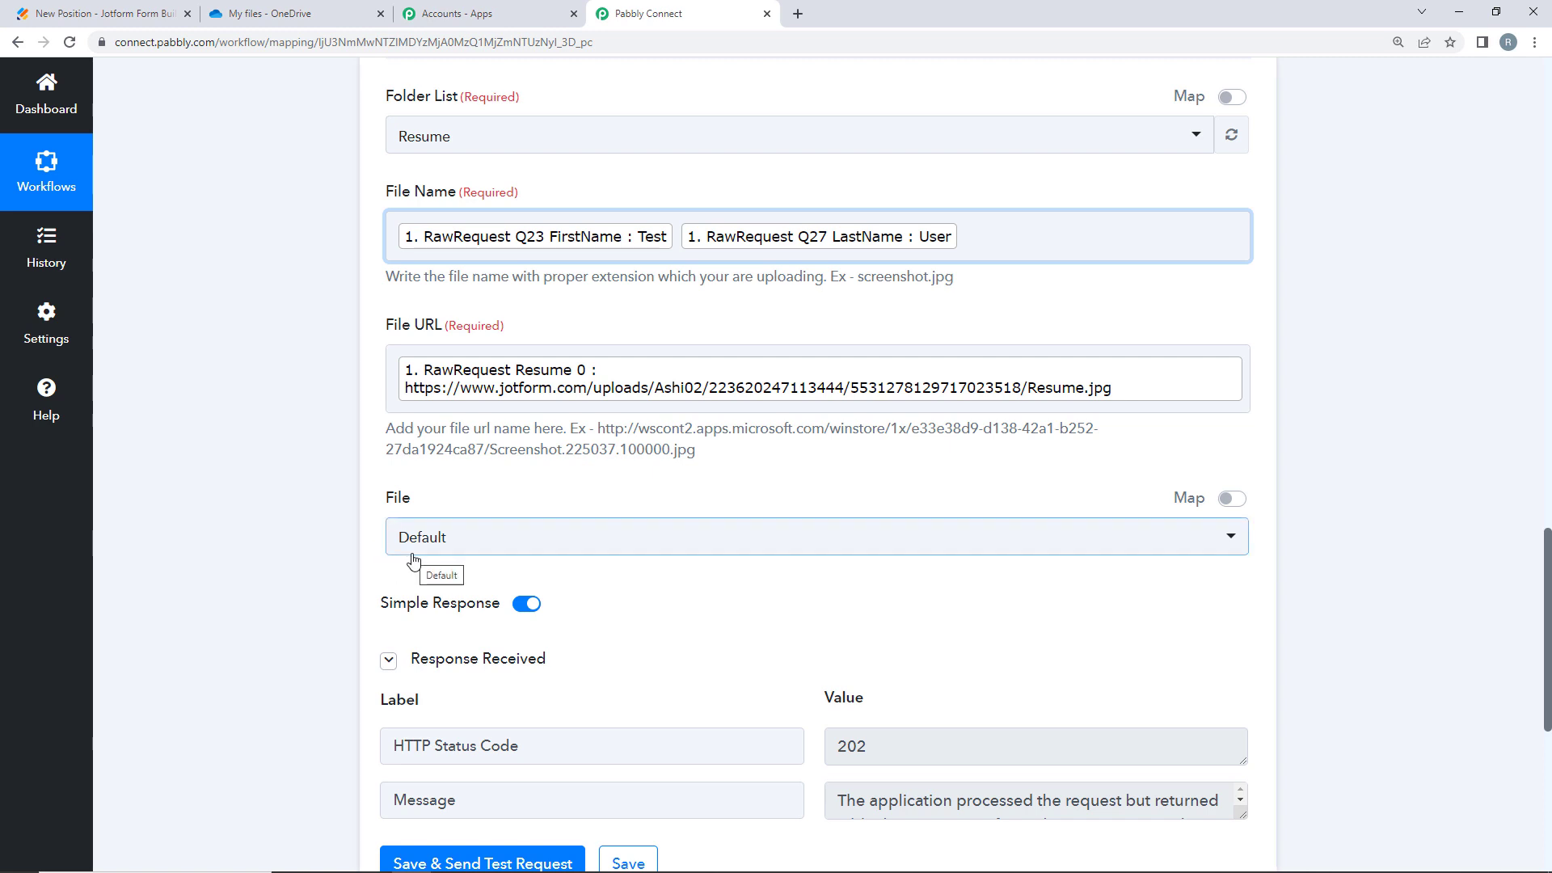
- Check the uploaded Test User resume in OneDrive's Resume folder, then return to Pabbly
left_click(275, 8)
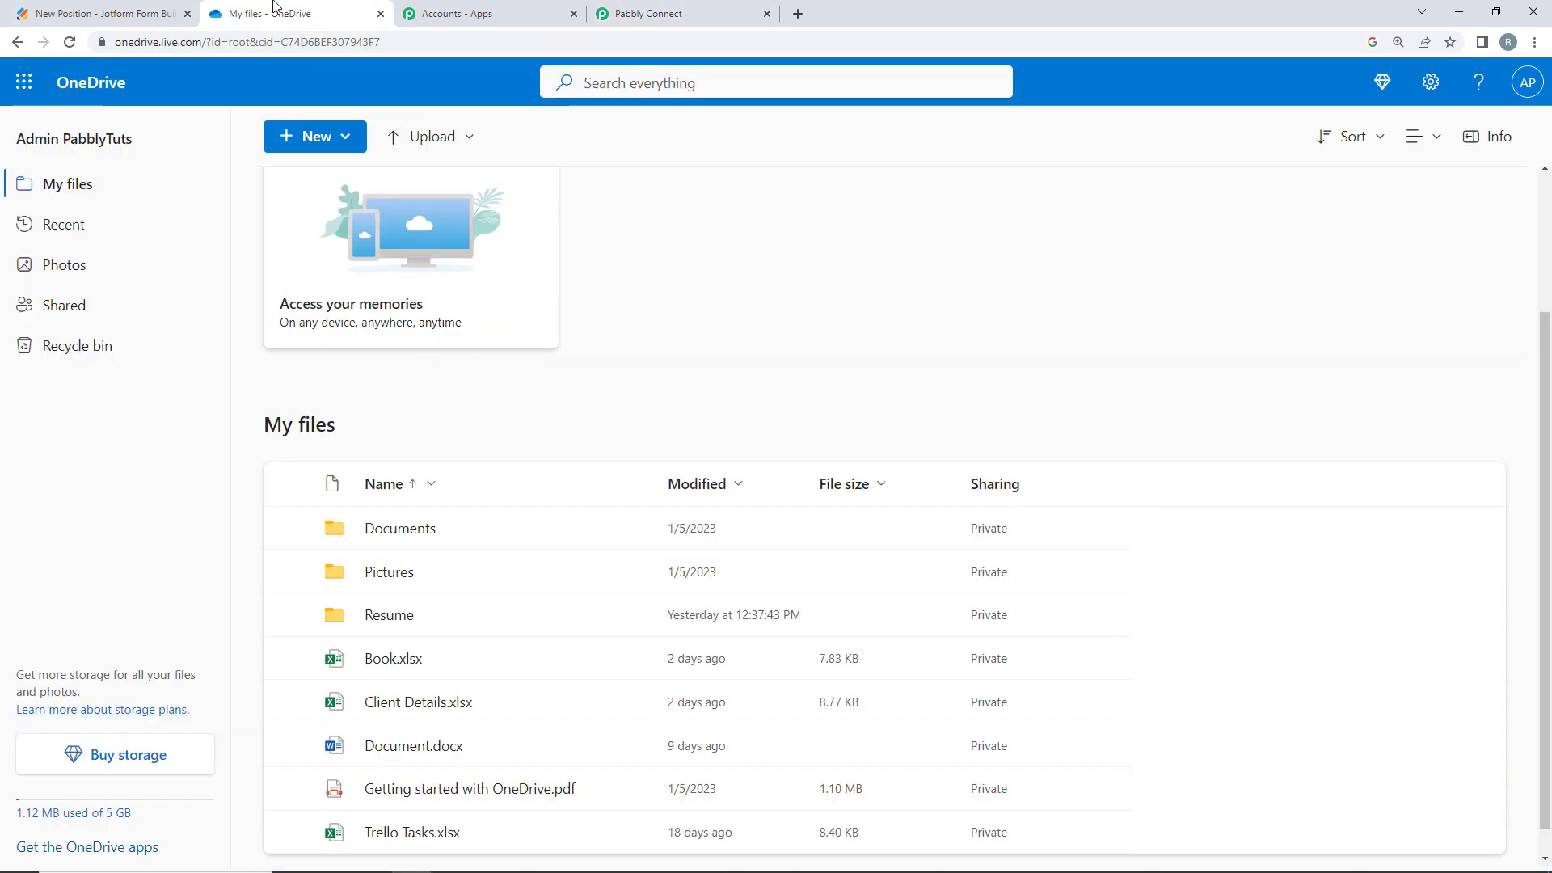
left_click(390, 616)
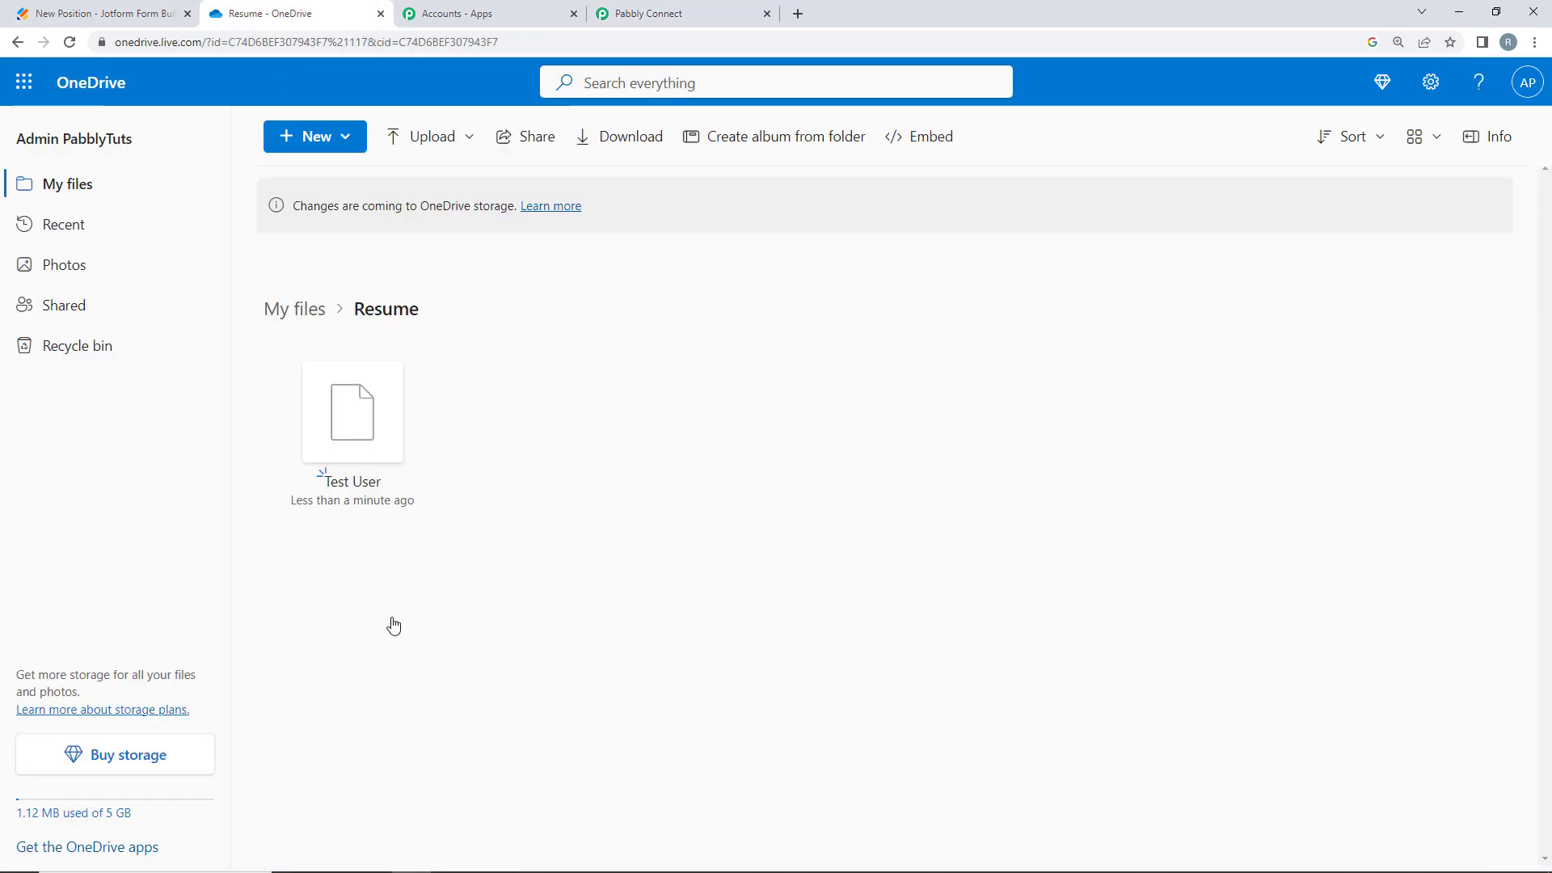
left_click(71, 43)
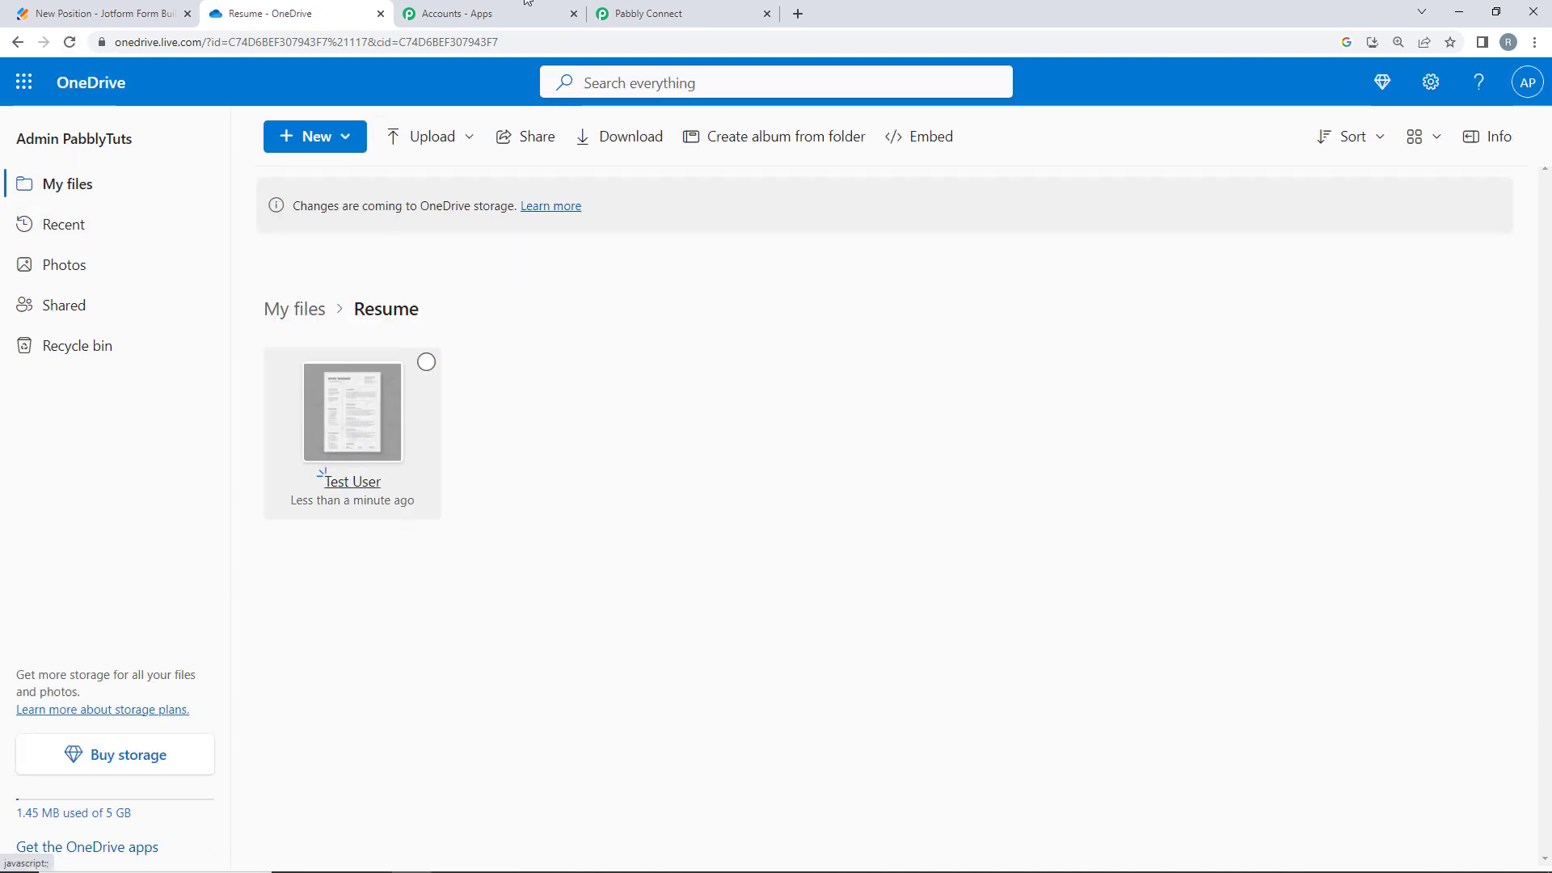
left_click(647, 14)
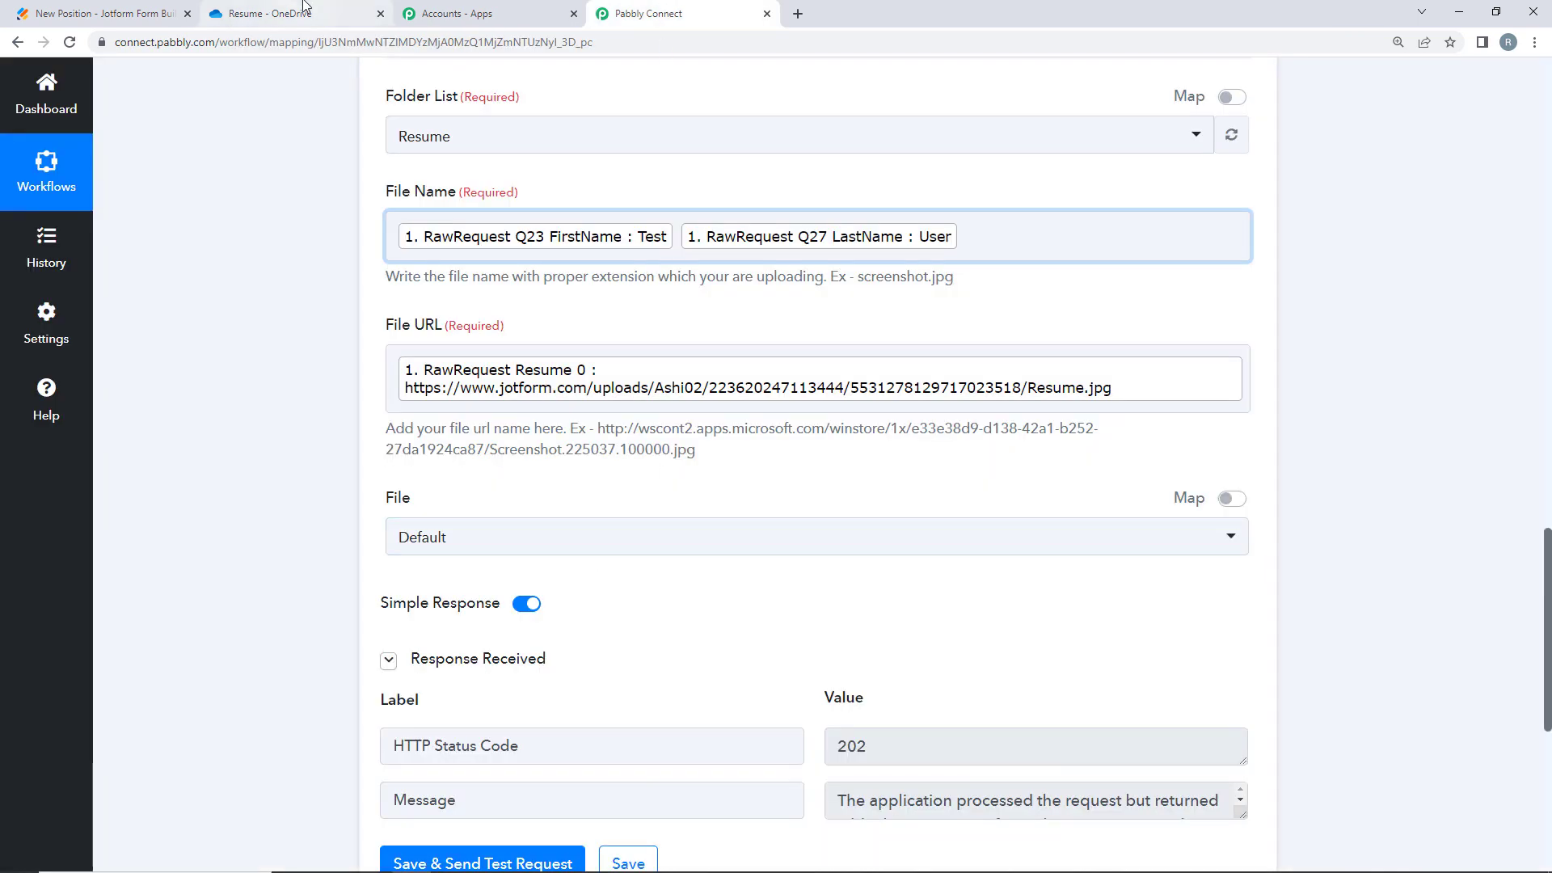
left_click(267, 14)
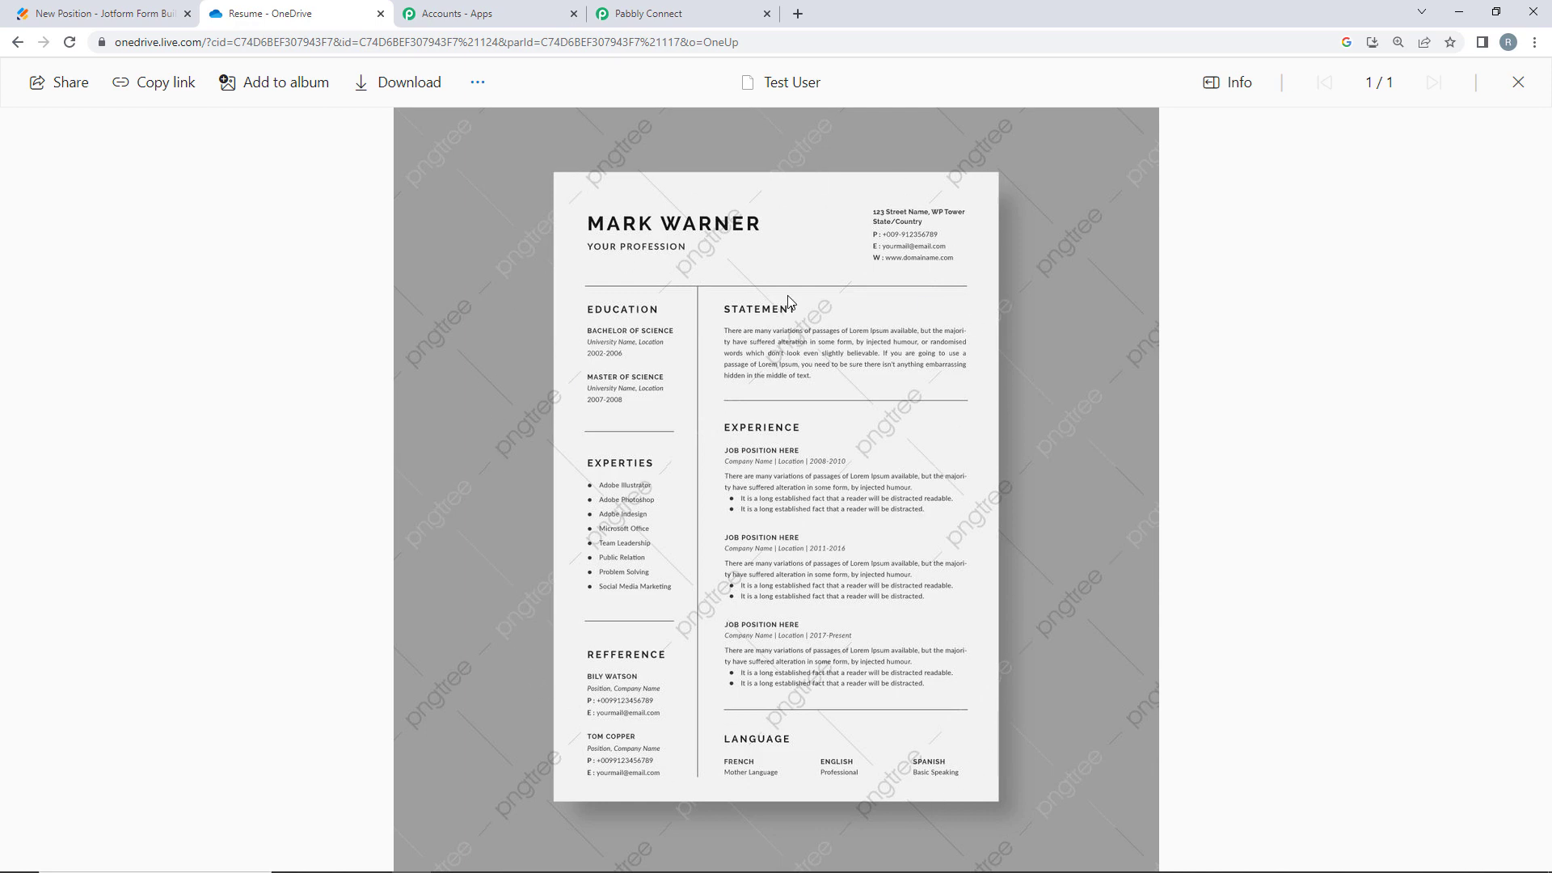
left_click(651, 13)
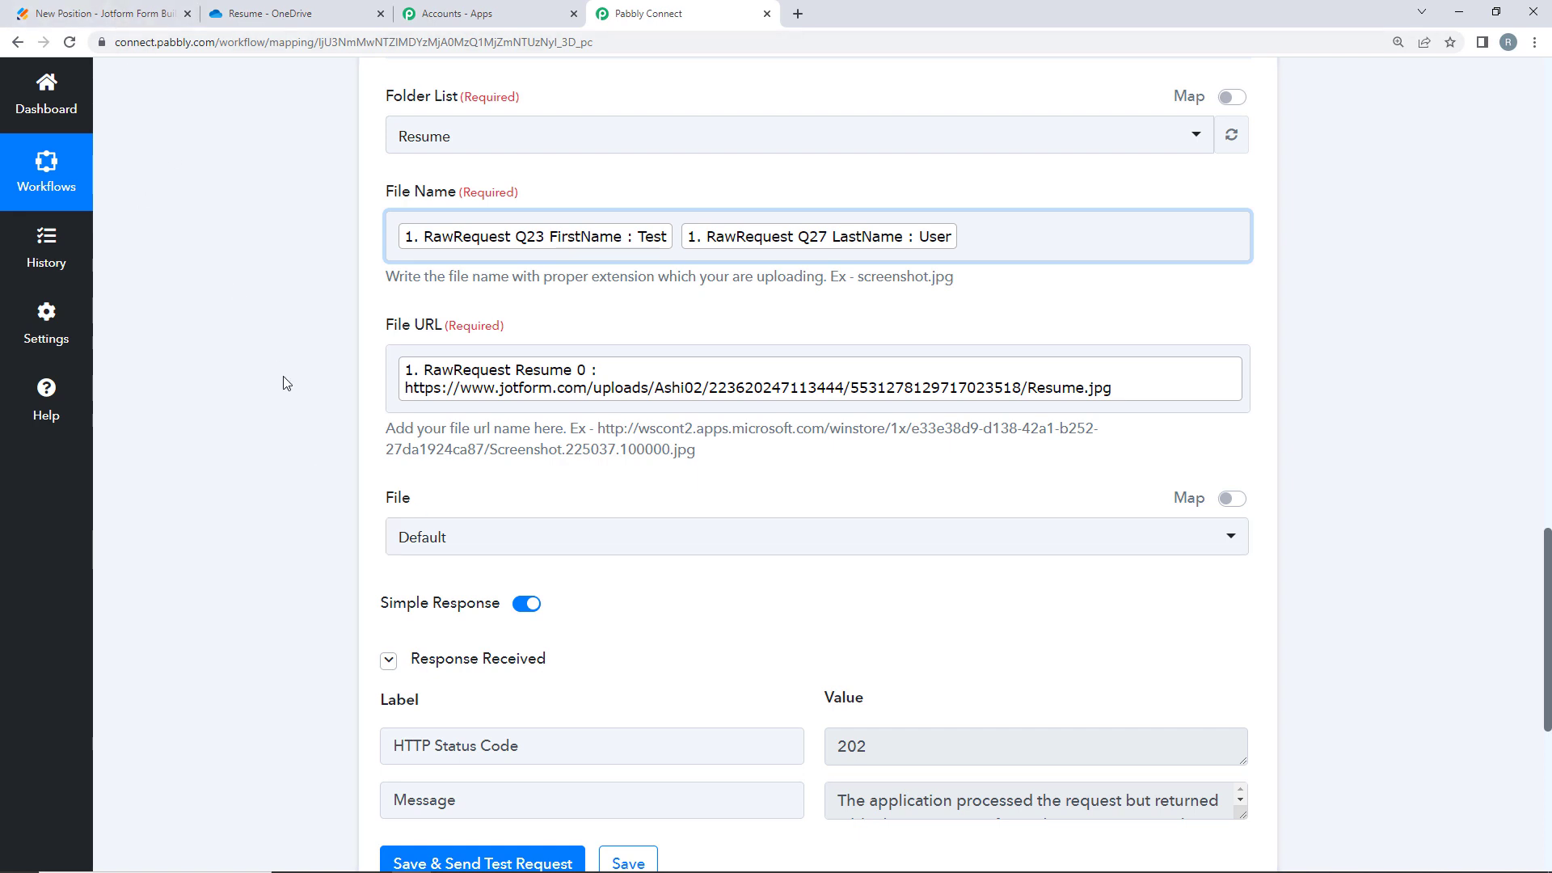
left_click(229, 8)
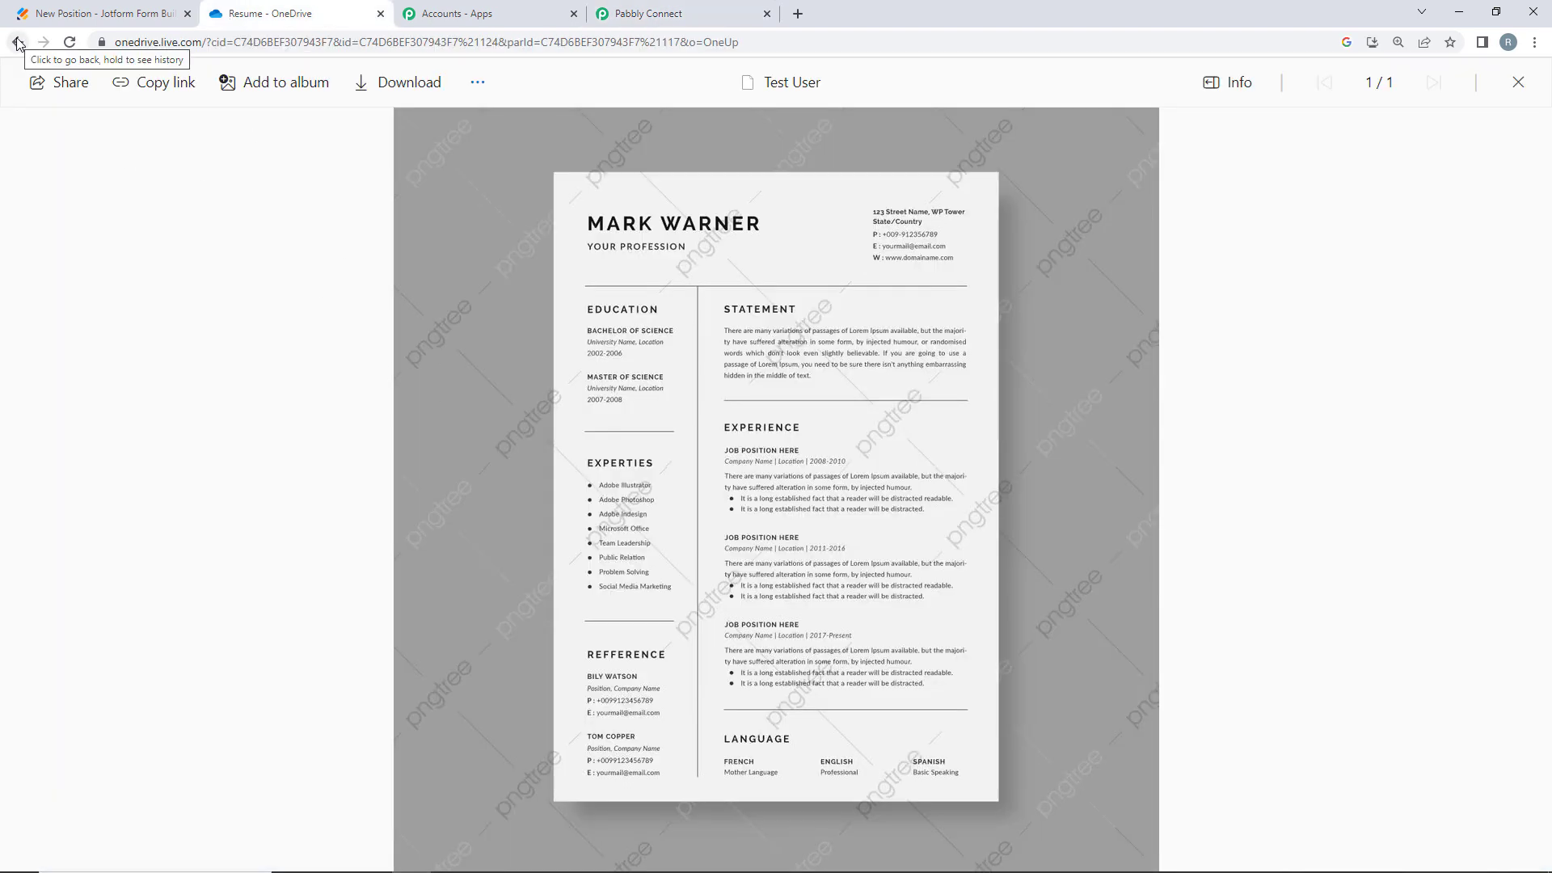
left_click(18, 41)
left_click(639, 8)
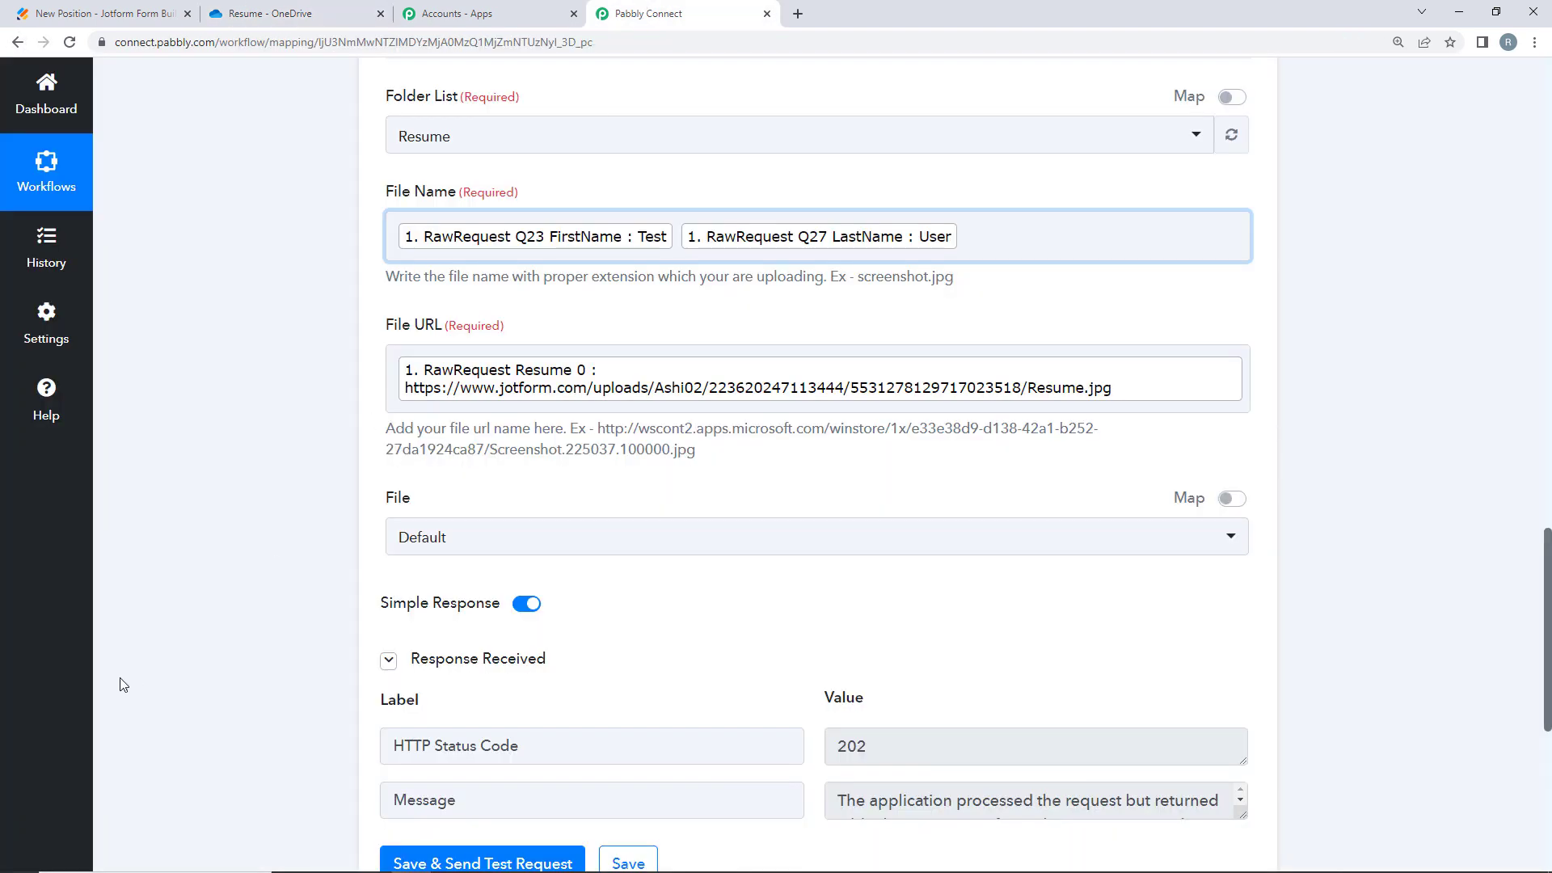
scroll(310, 392, "up", 2)
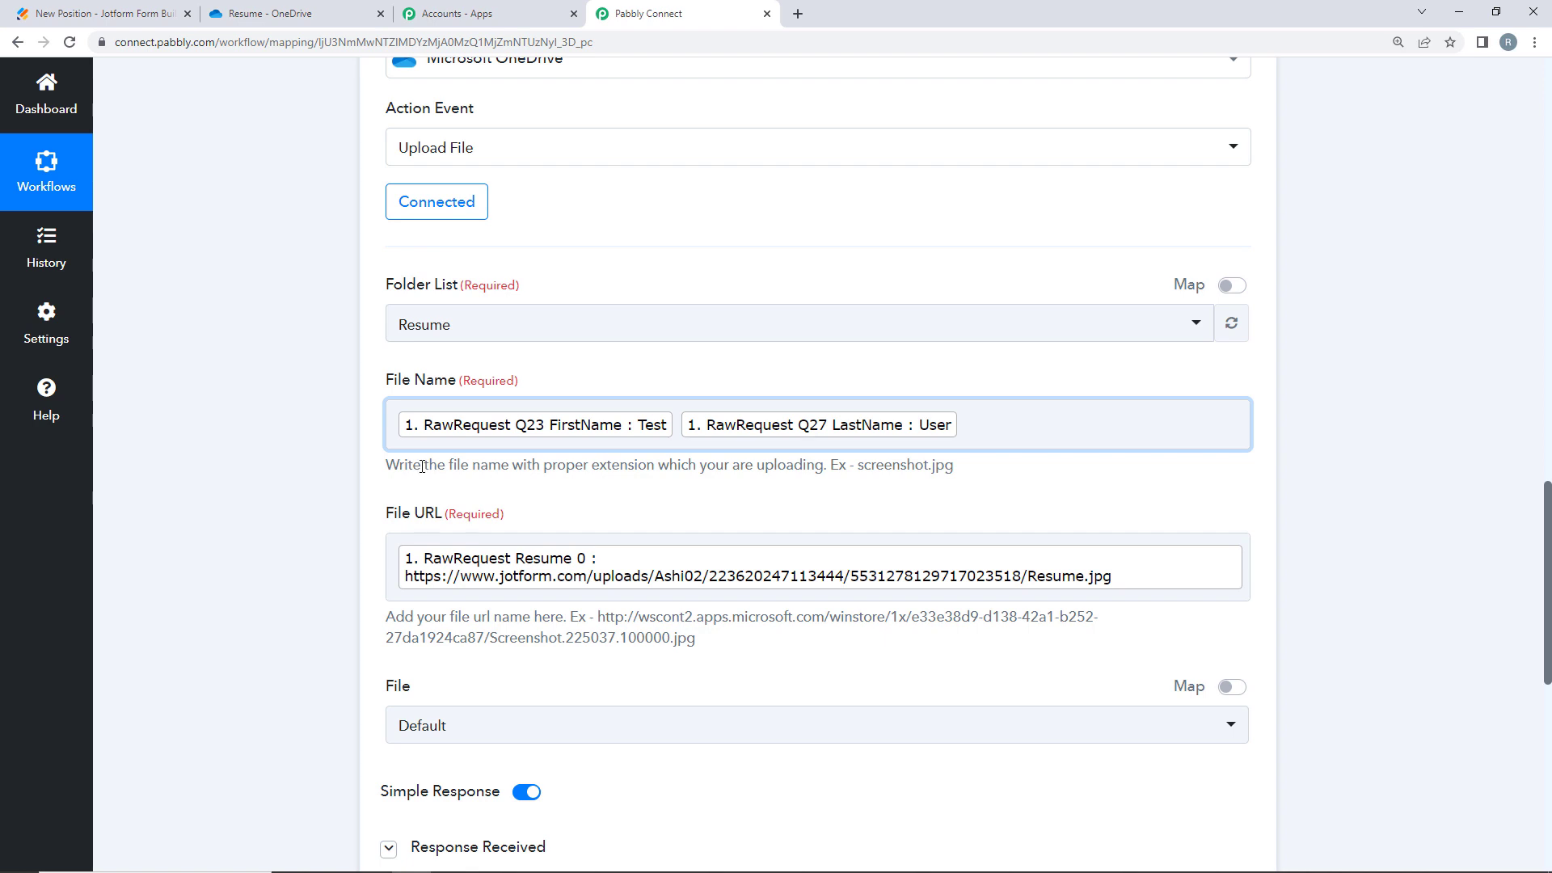
left_click_drag(386, 466, 837, 481)
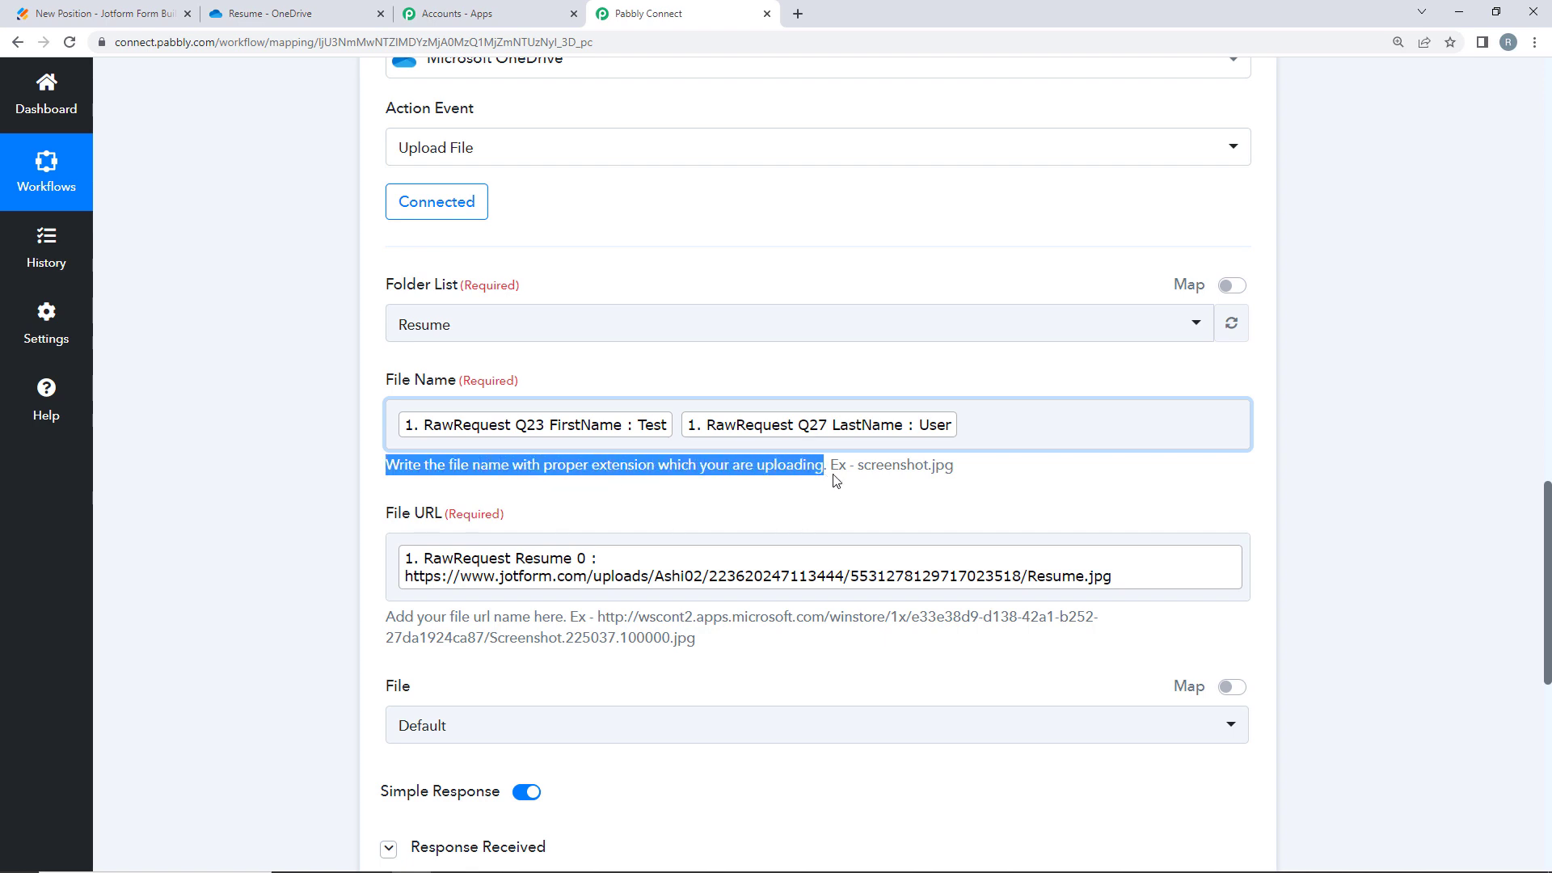
left_click(1010, 505)
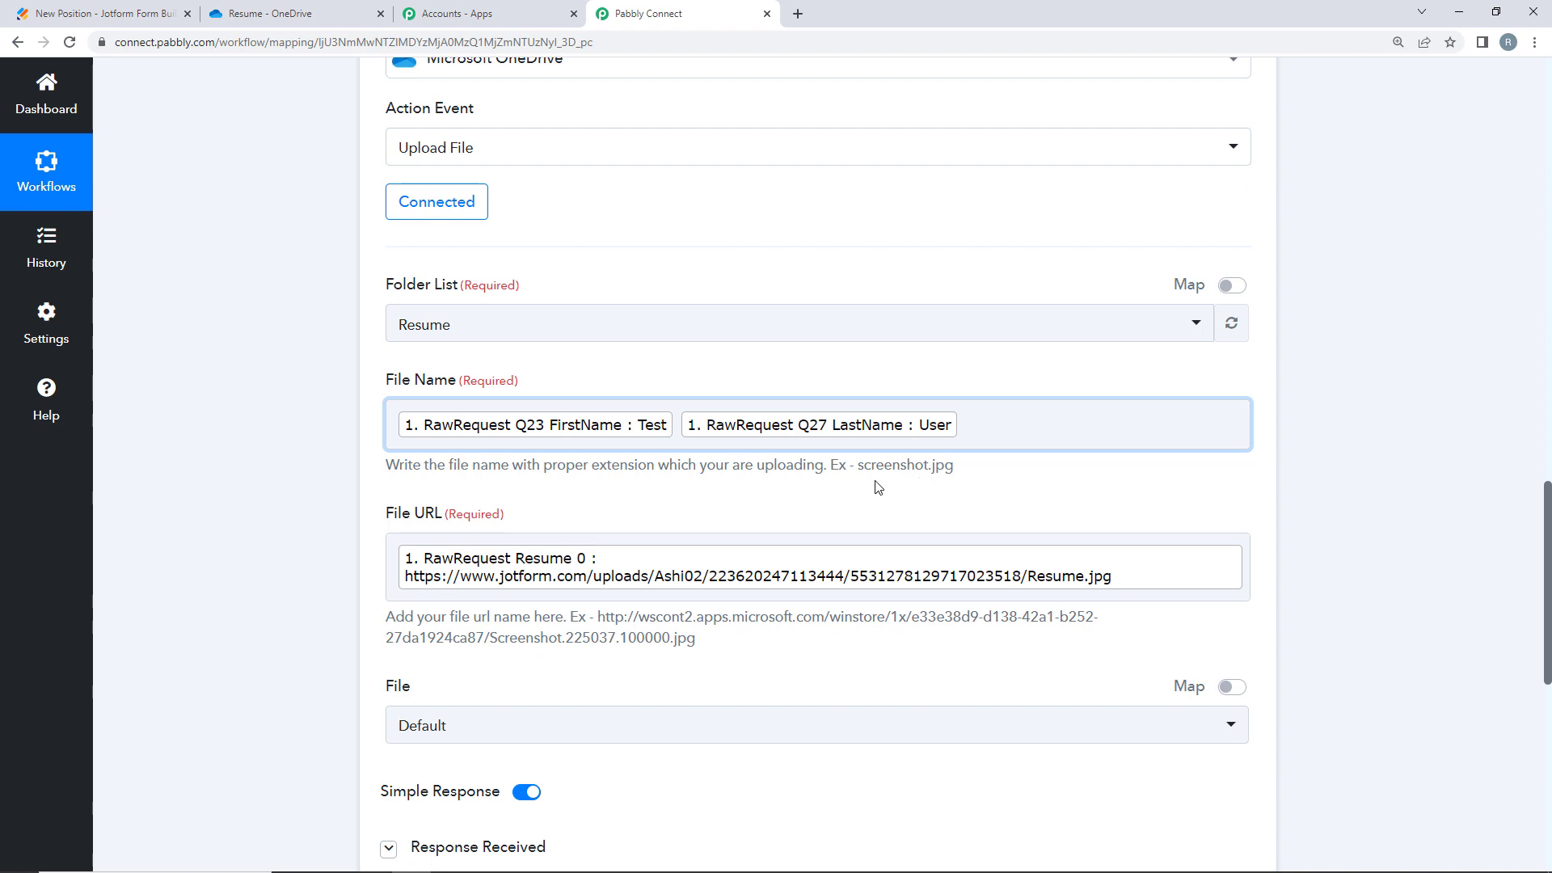
scroll(346, 443, "up", 10)
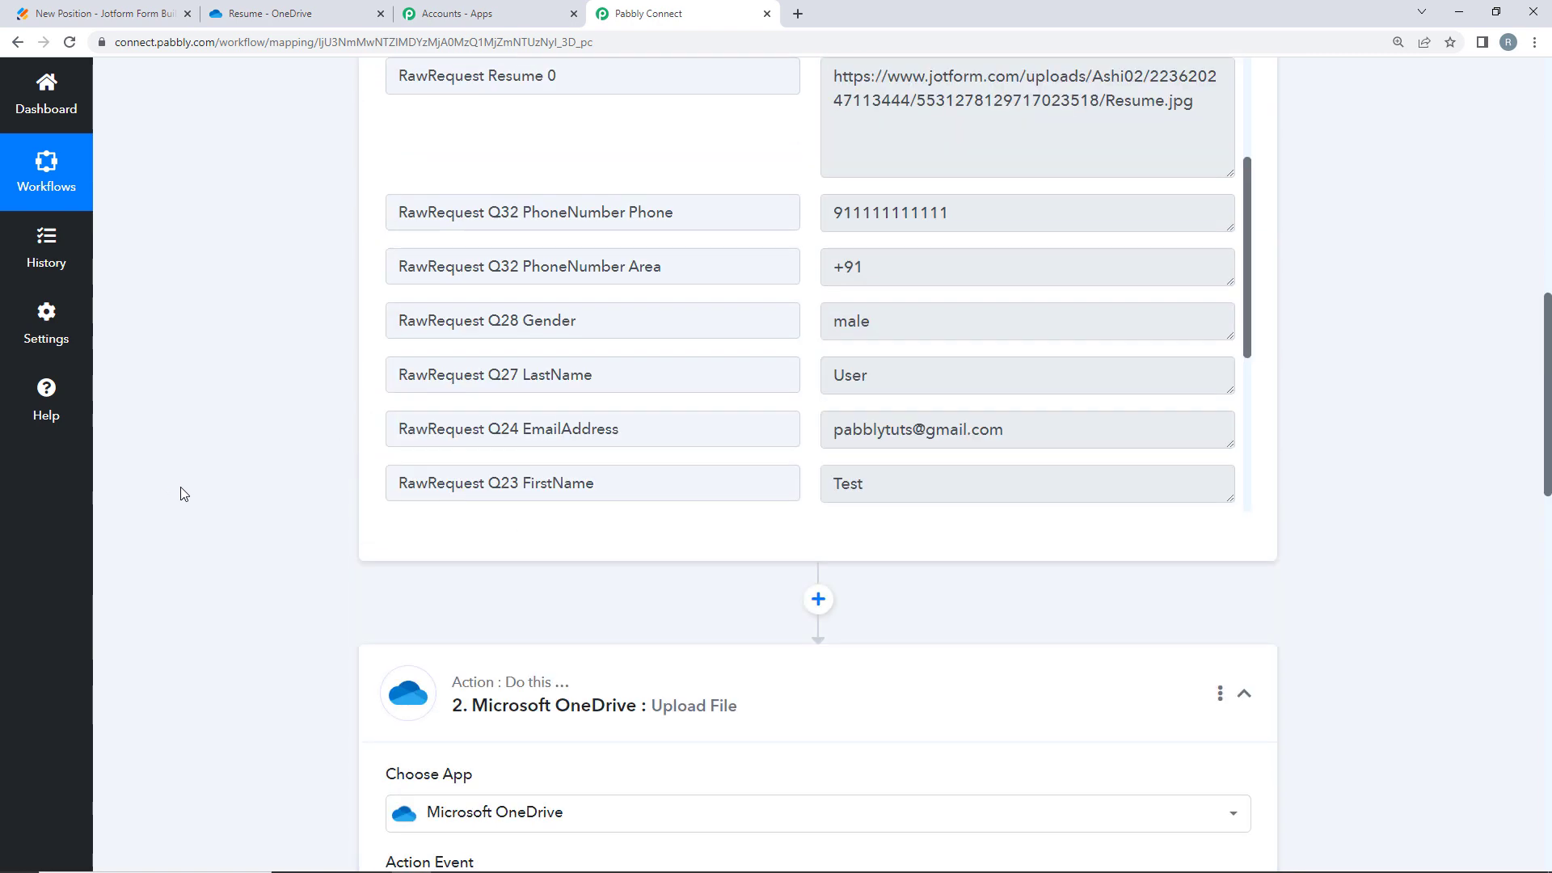
scroll(232, 509, "up", 15)
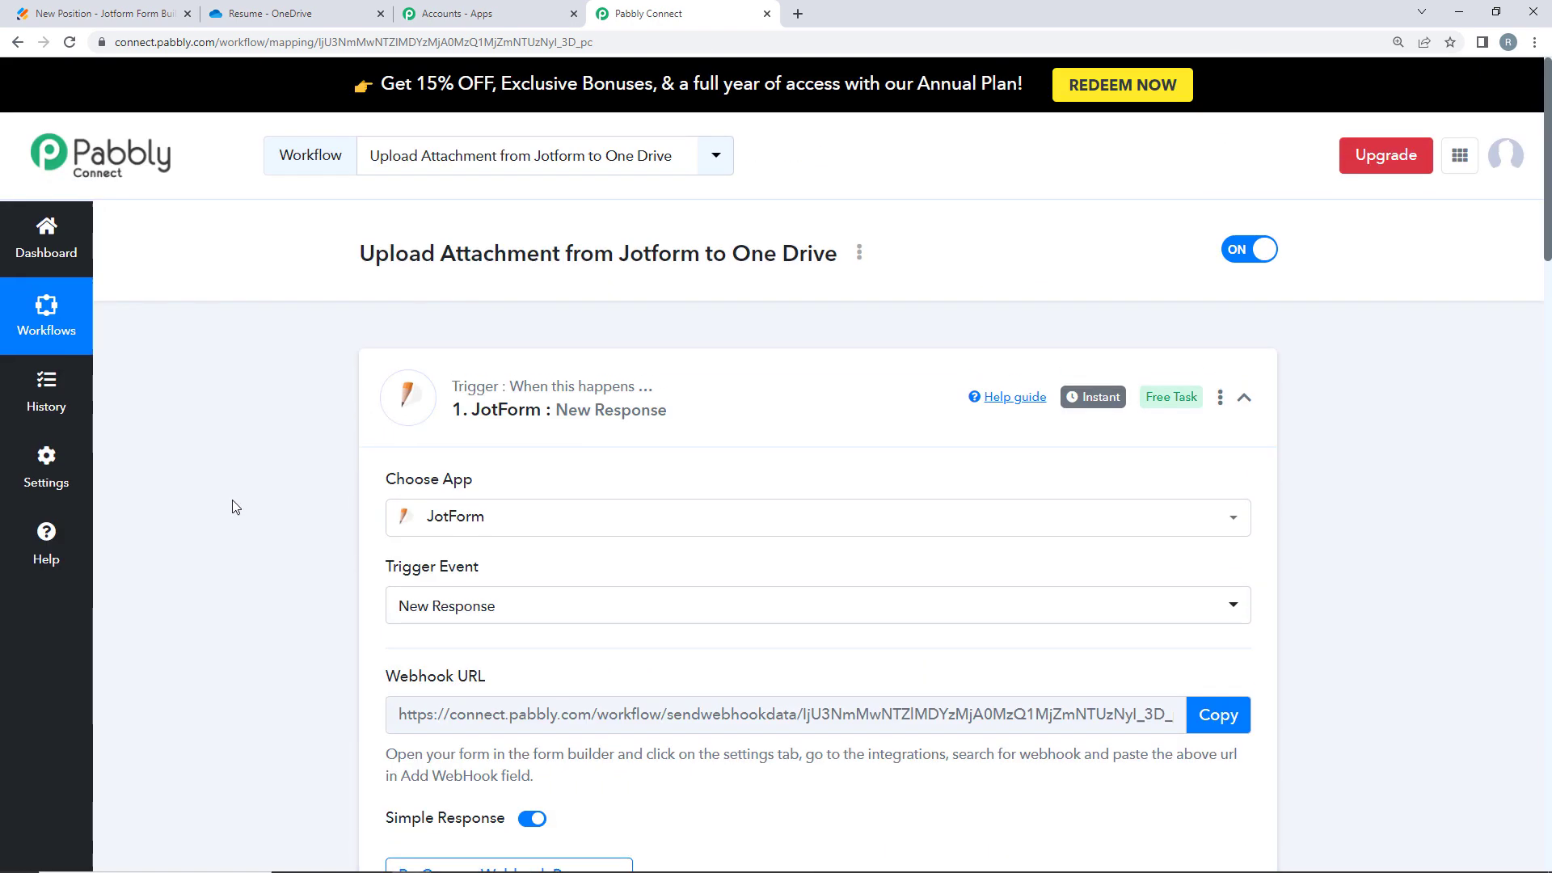
- Open the live New Position form and enter the applicant's first and last name
left_click(101, 11)
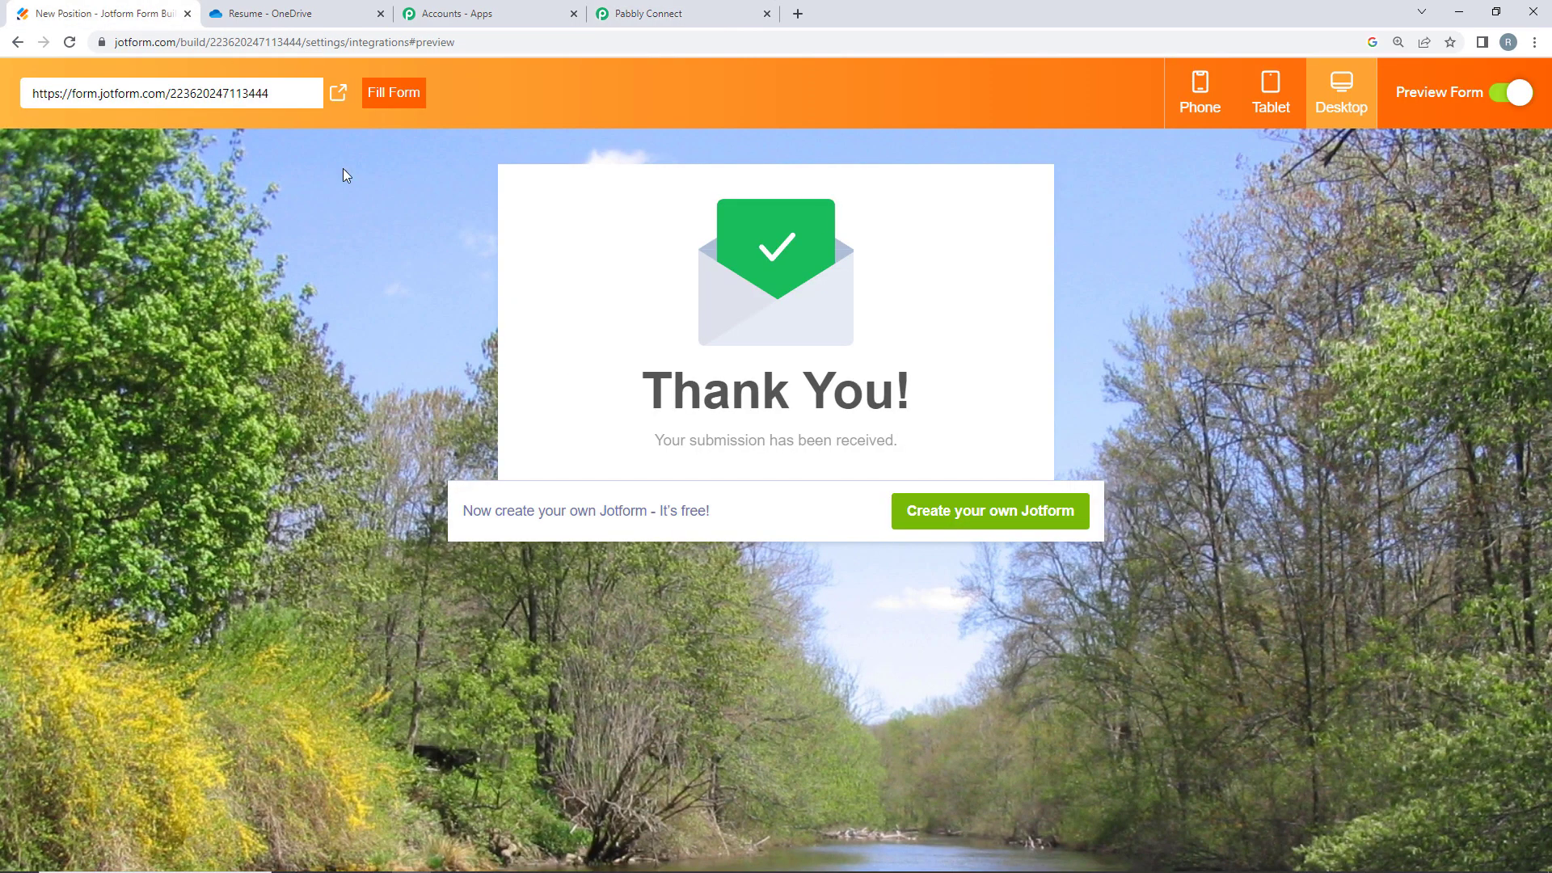
left_click(338, 93)
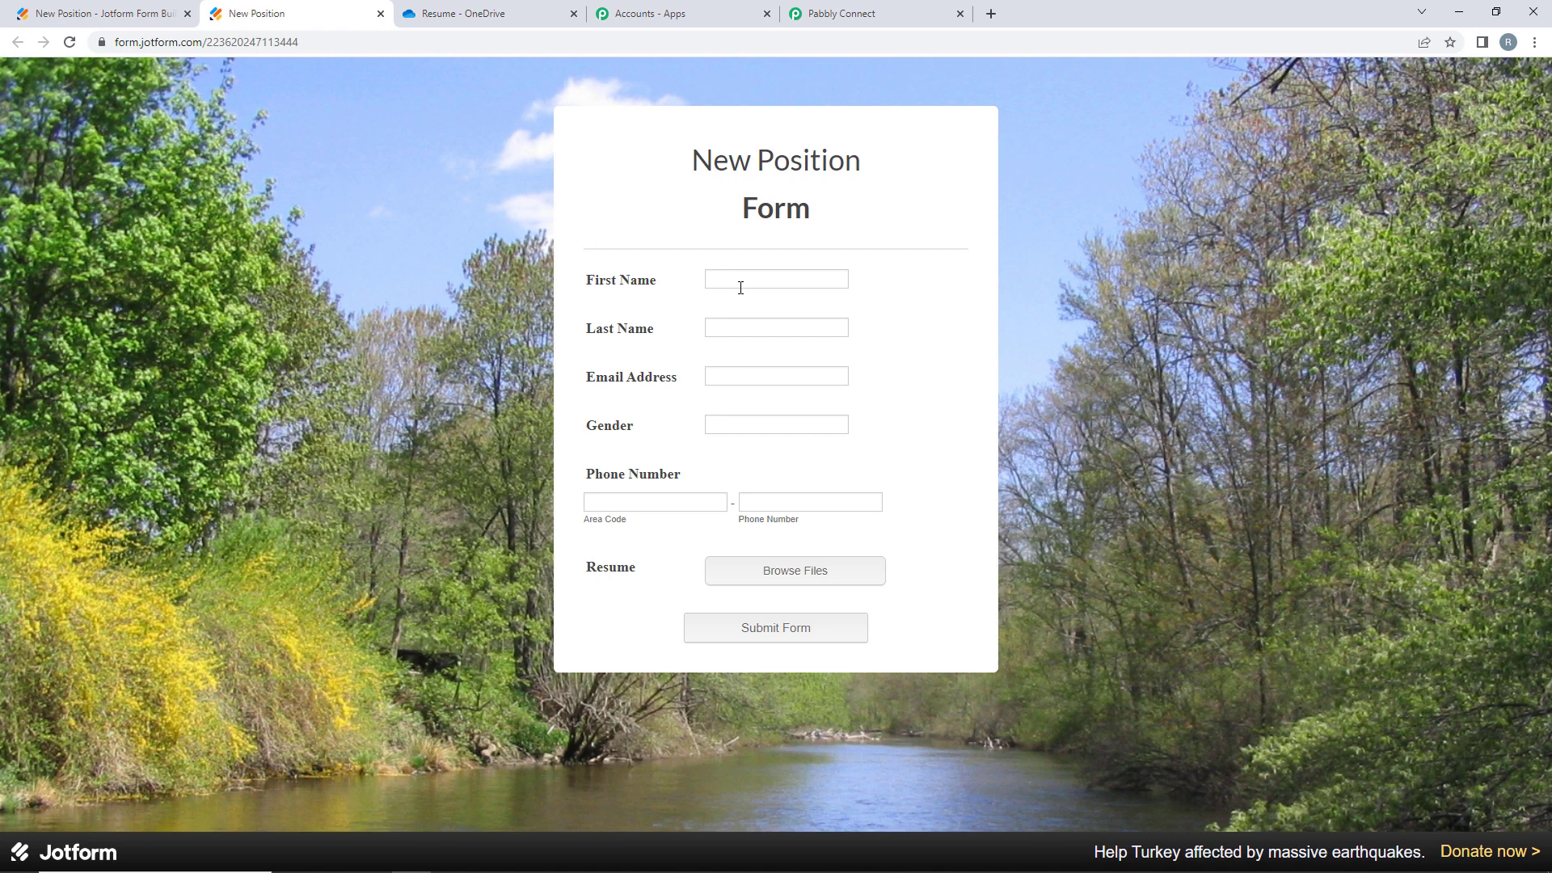
left_click(740, 288)
key("Escape")
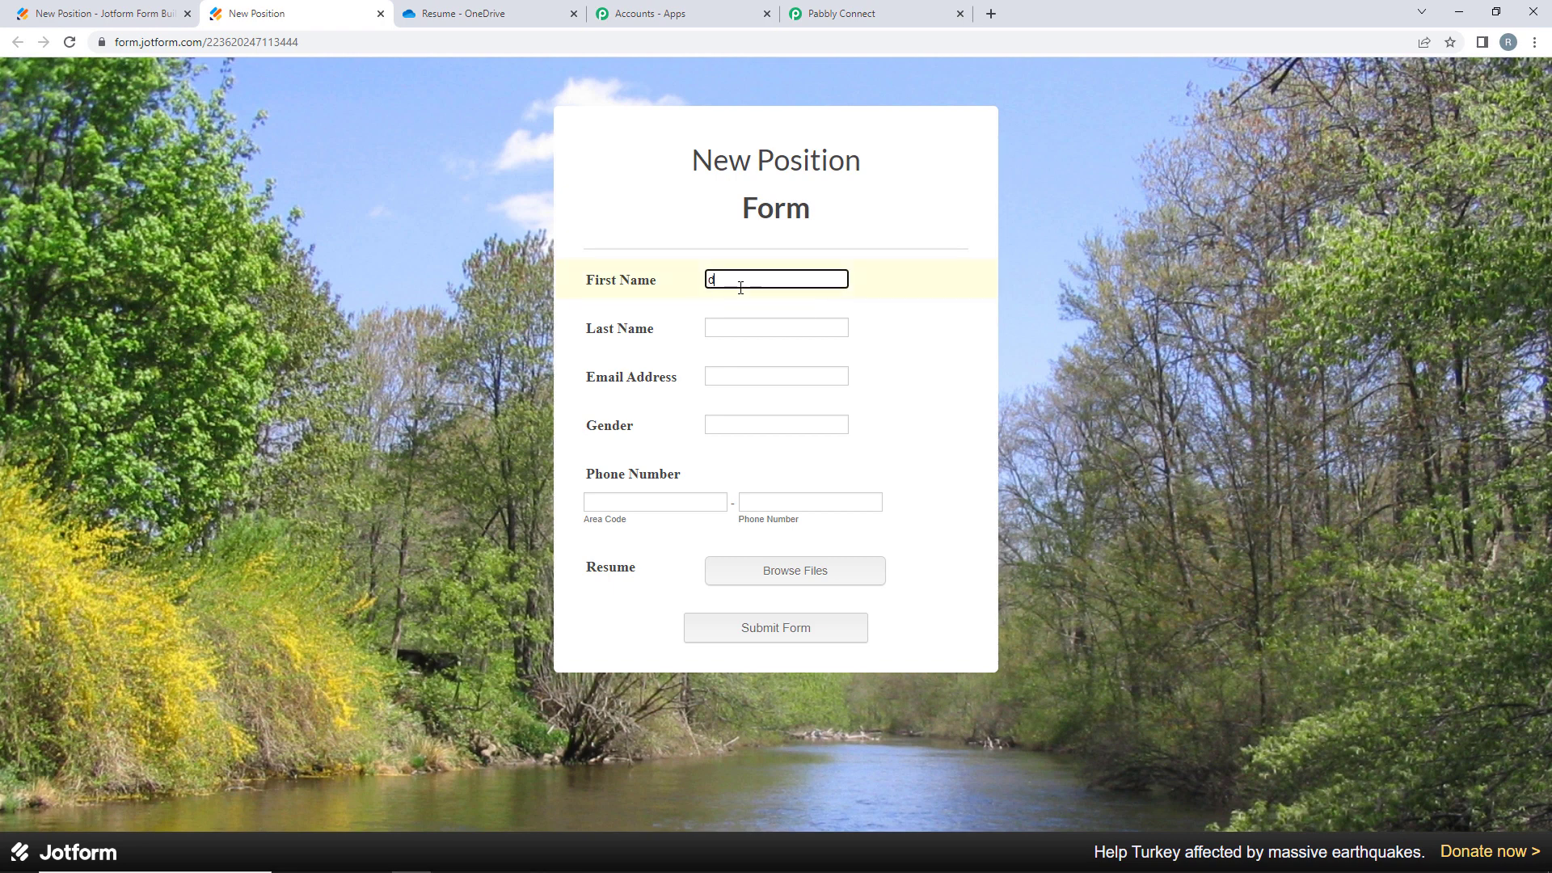
type("Demo")
key("Tab")
type("Us")
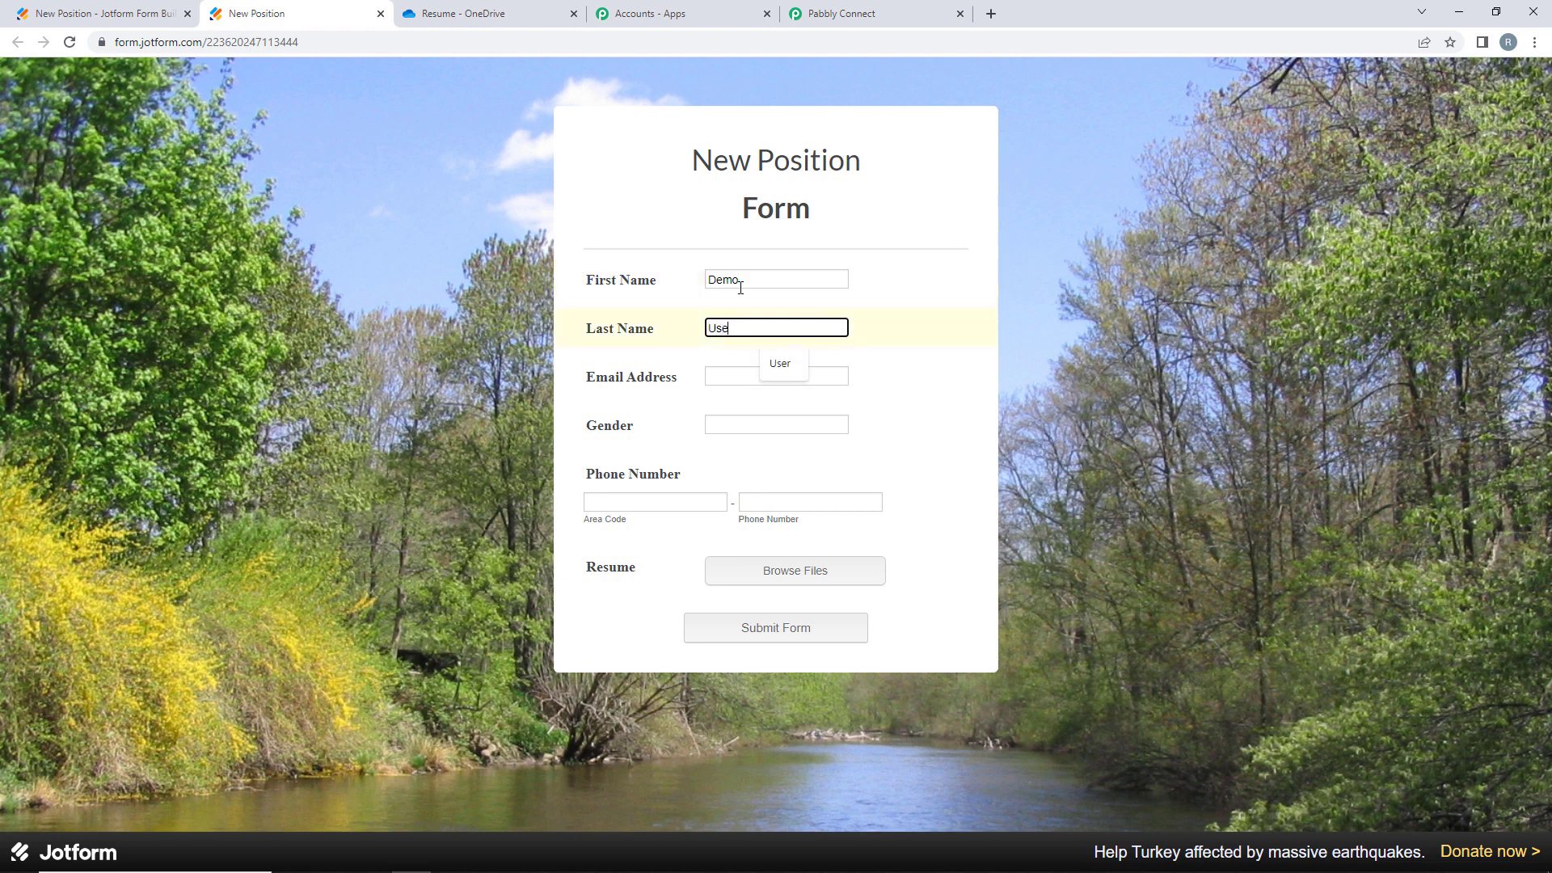
type("e")
- Fill in the applicant's e-mail, choose male as gender, and enter a +91 phone number
left_click(737, 374)
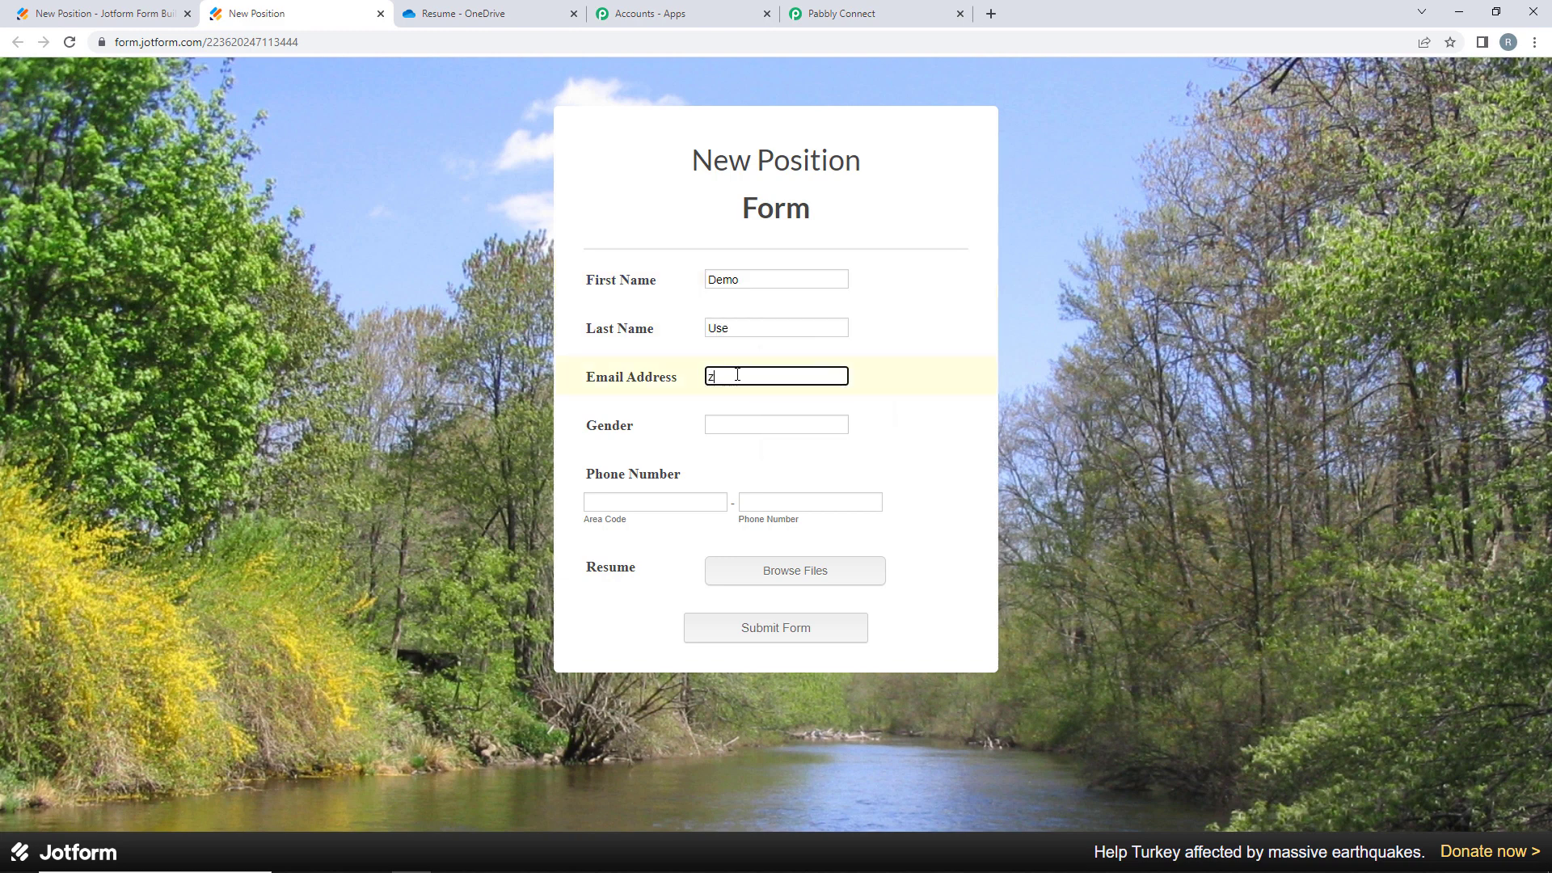
left_click(711, 431)
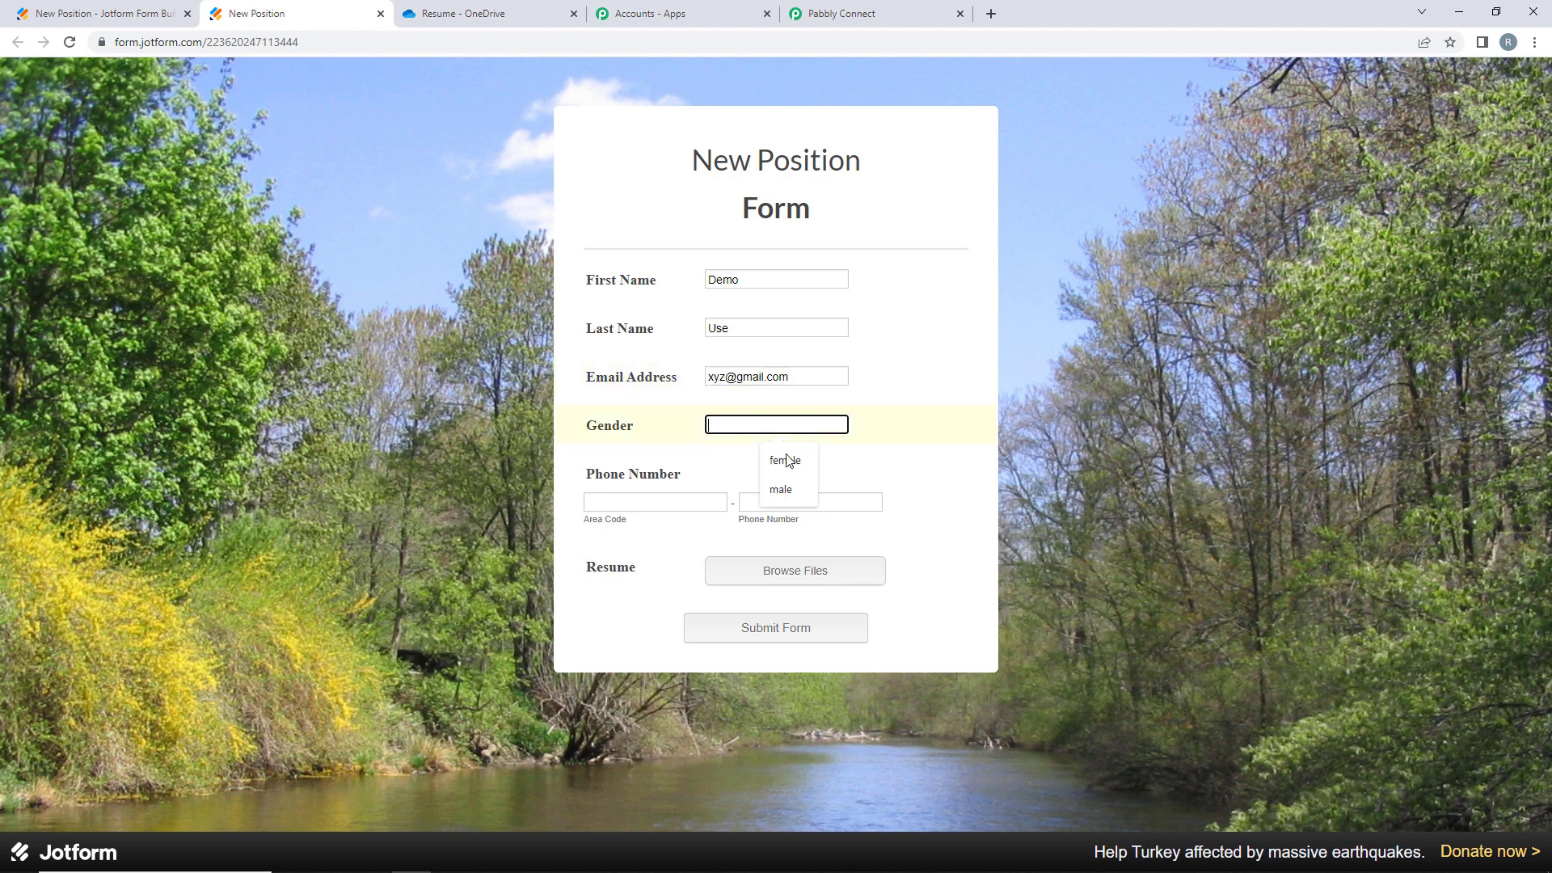
left_click(779, 487)
left_click(664, 500)
type("+91")
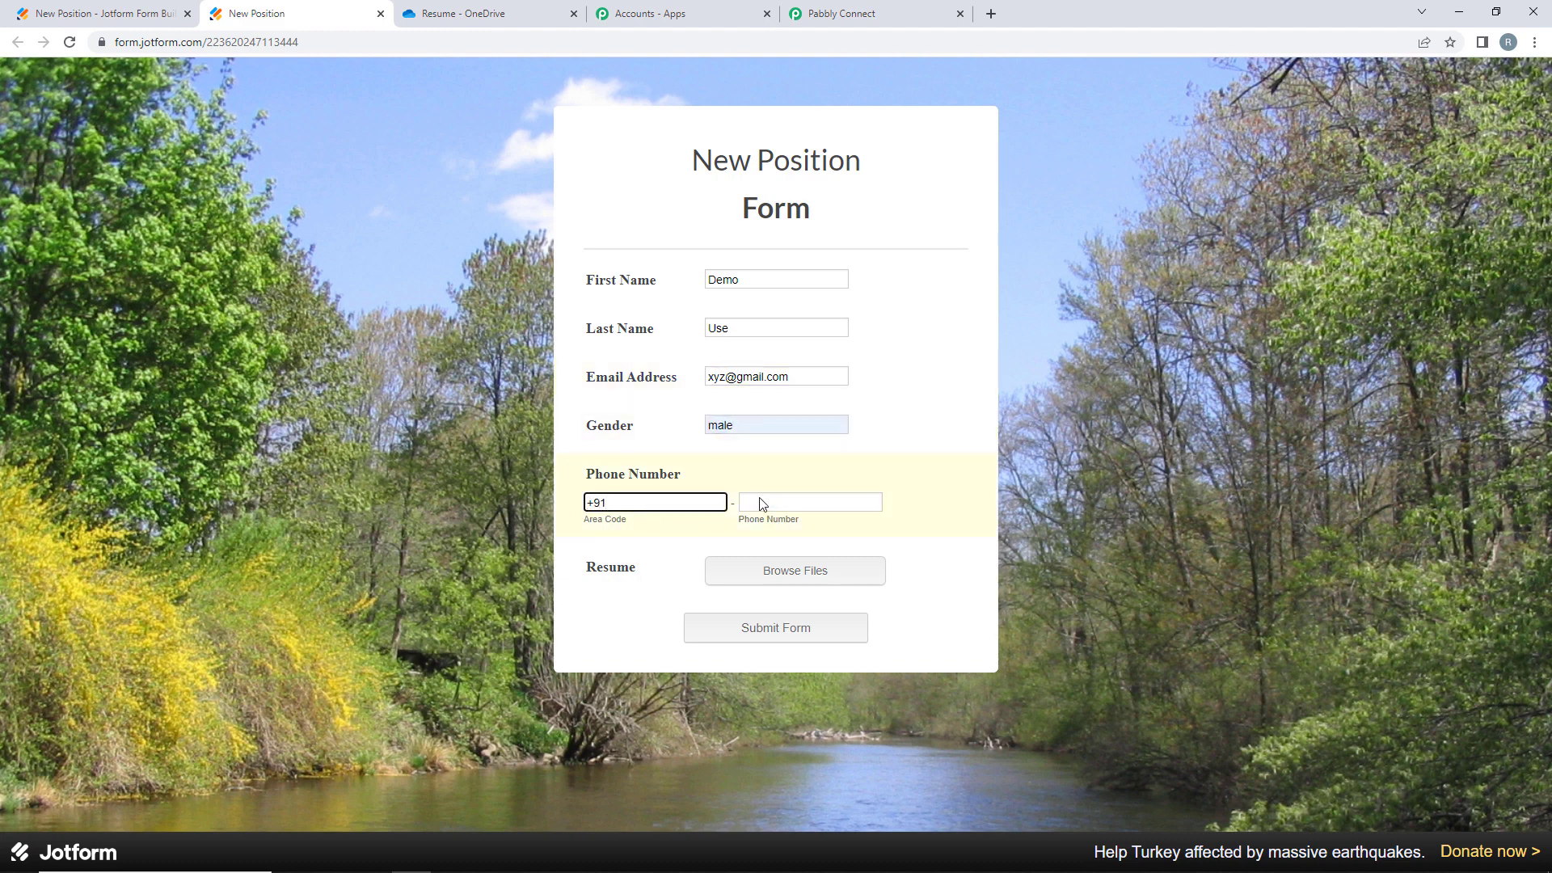
left_click(766, 499)
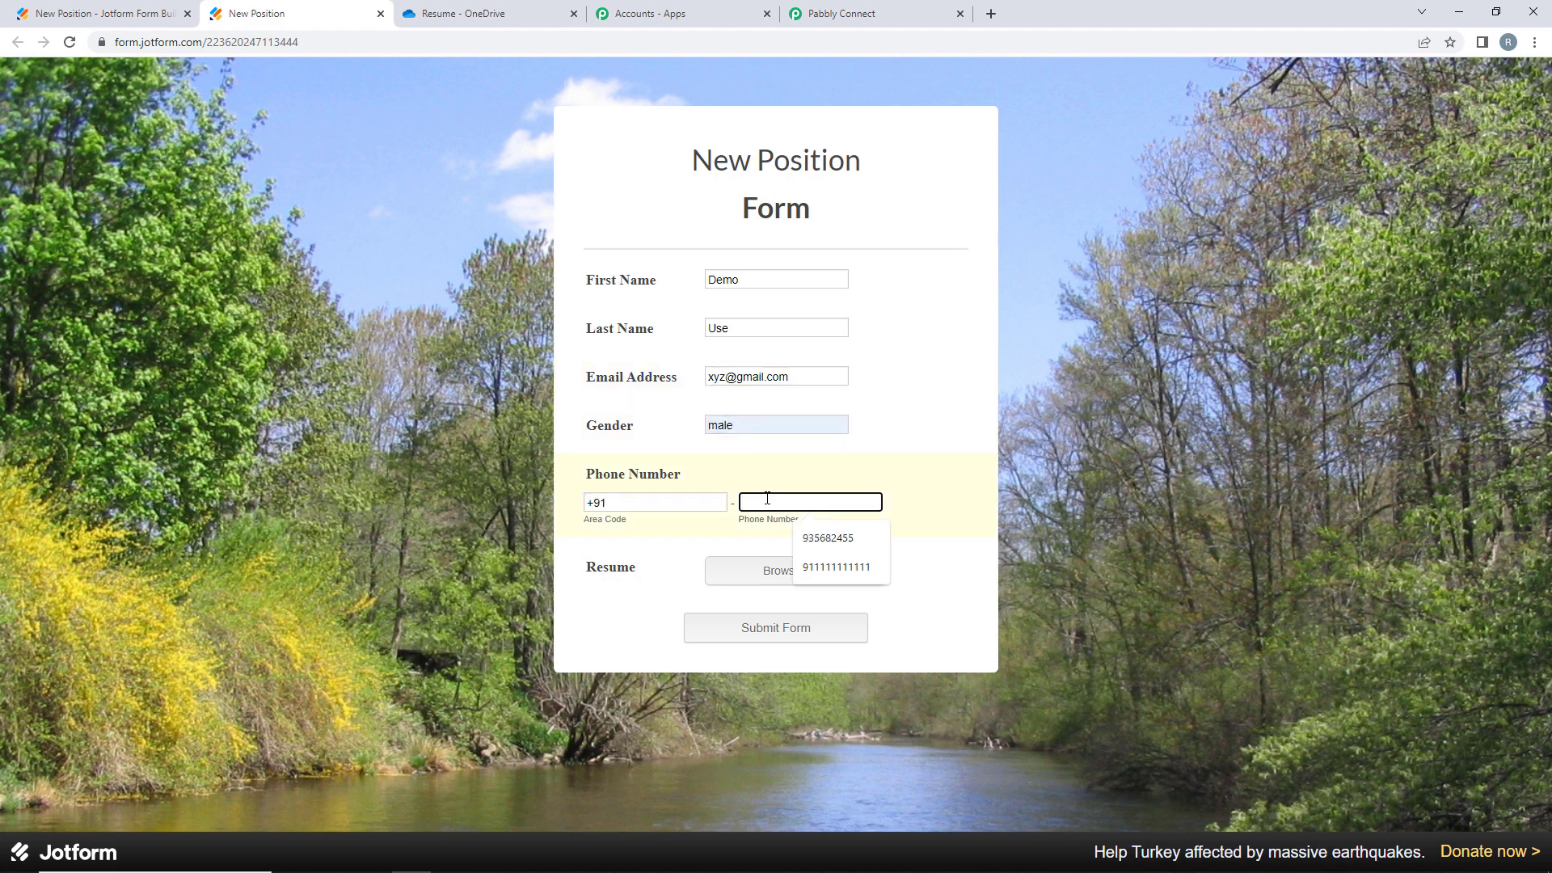
left_click(829, 538)
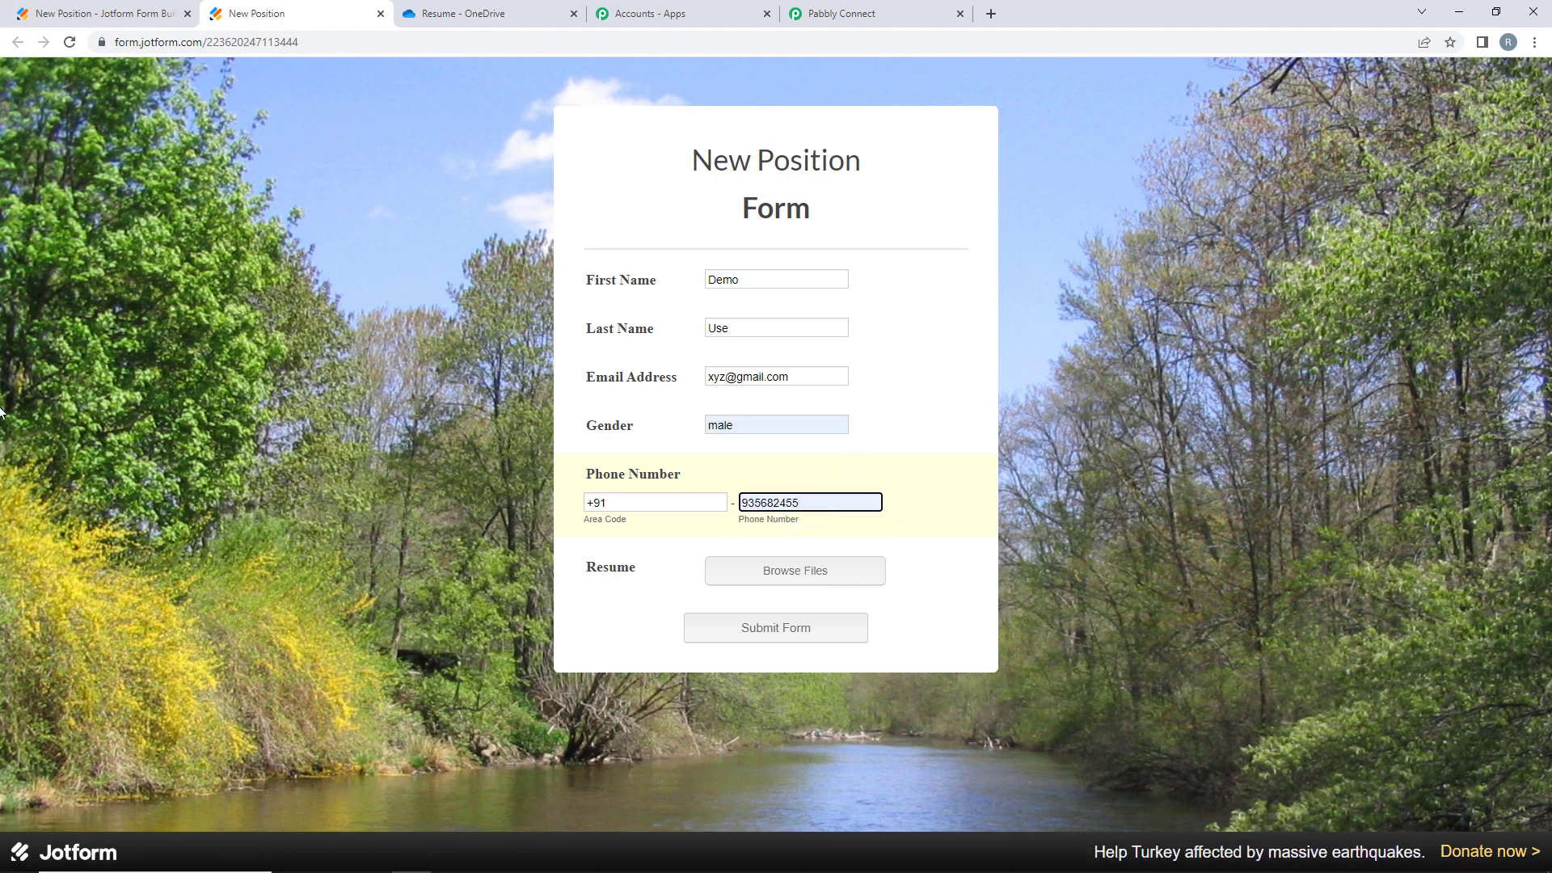
- Attach the resume image 2.jpg and submit the application form
left_click(804, 570)
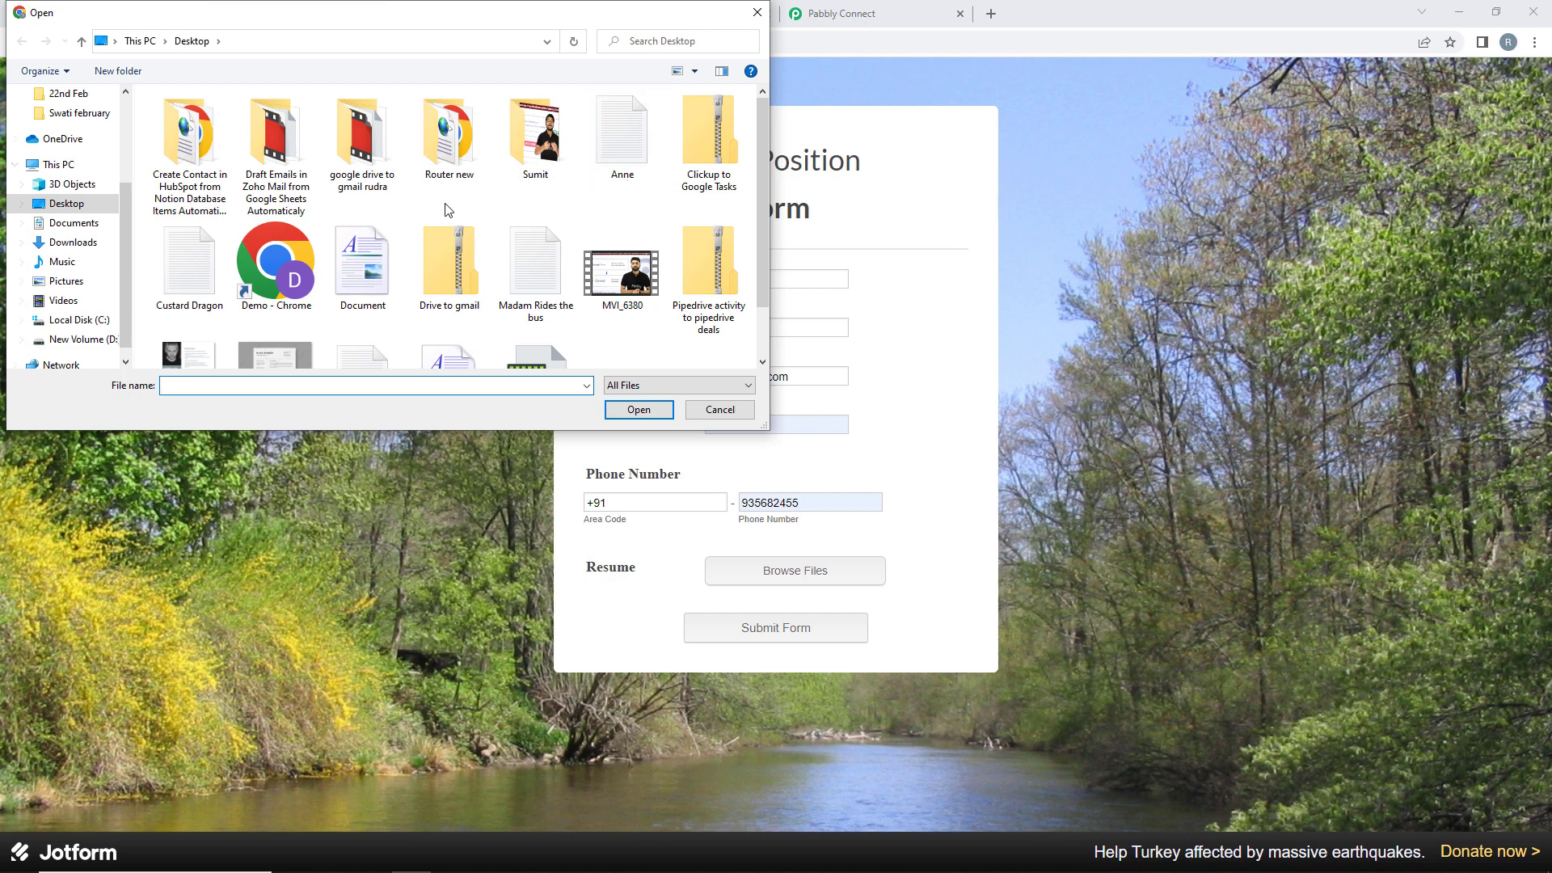
double_click(448, 158)
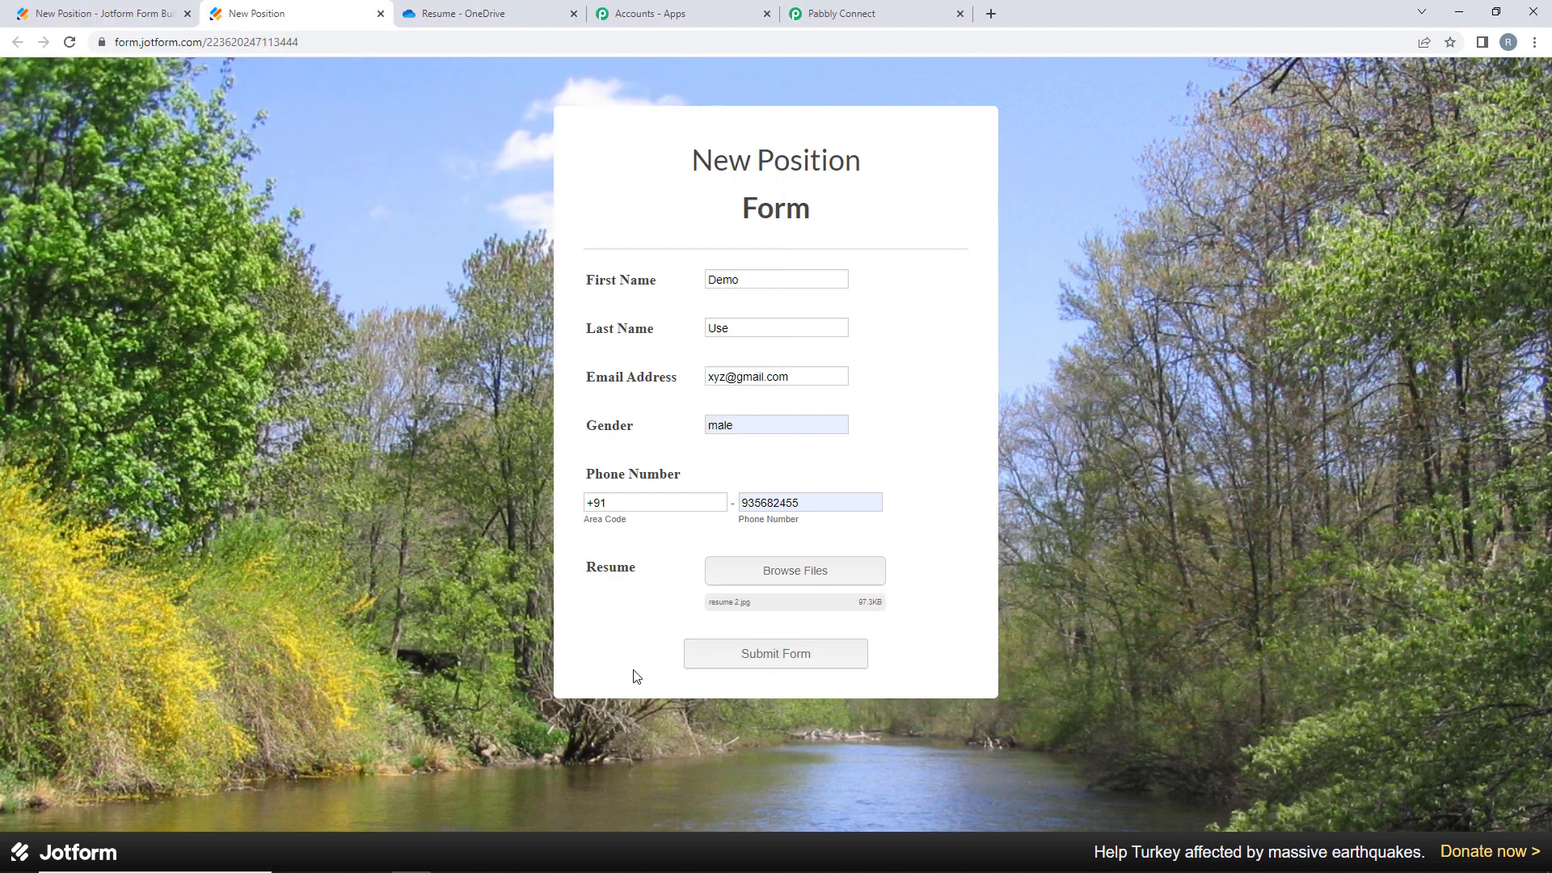
left_click(789, 651)
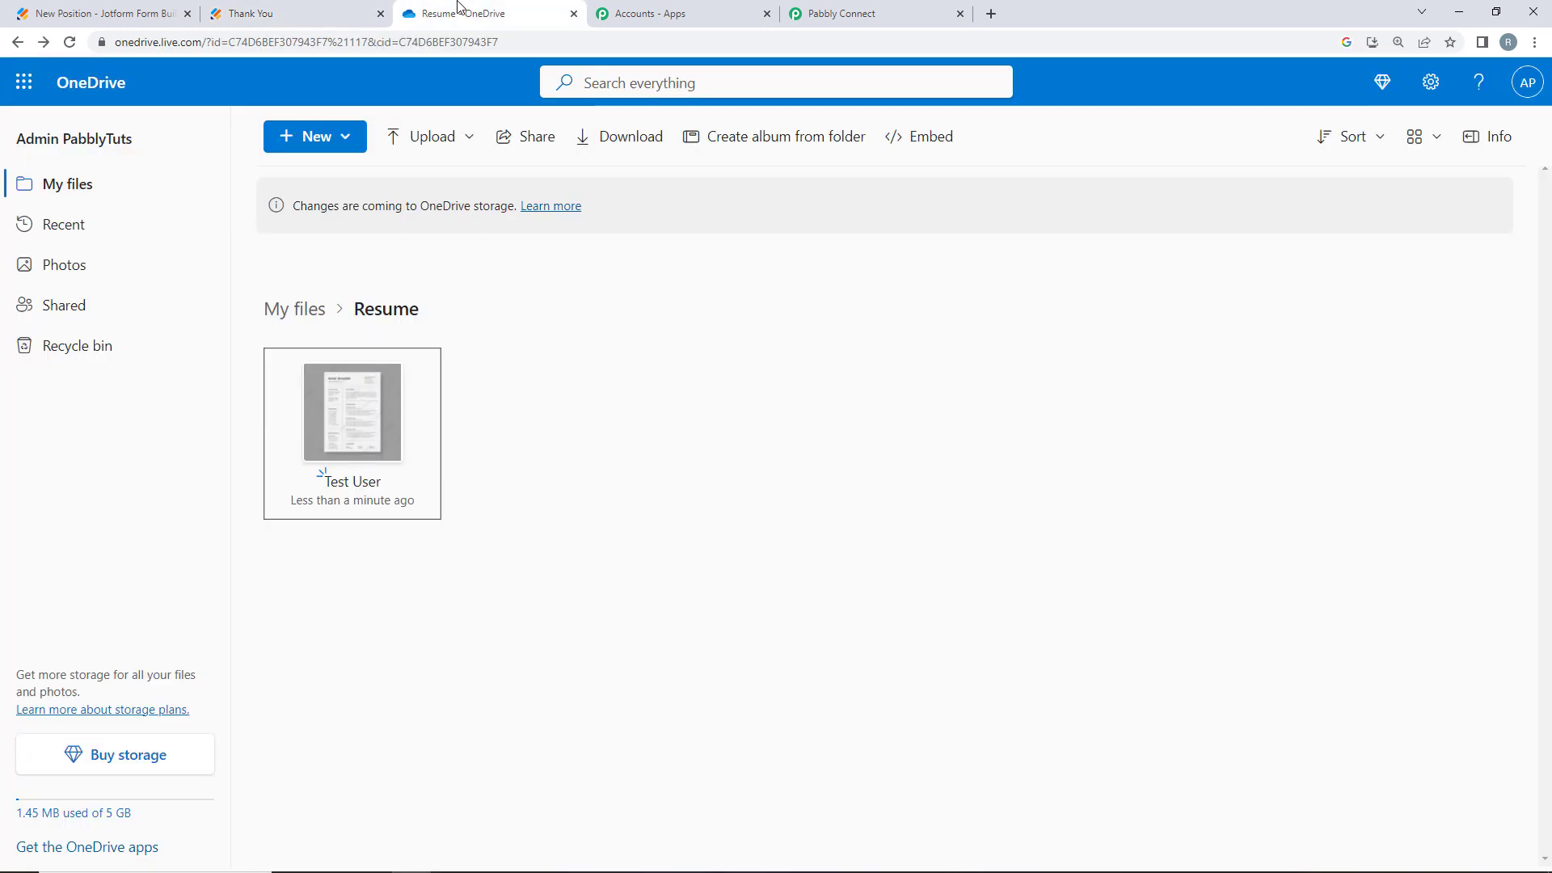
- Reload the OneDrive Resume folder to confirm the new applicant's resume file arrived beside Test User
left_click(461, 11)
left_click(69, 42)
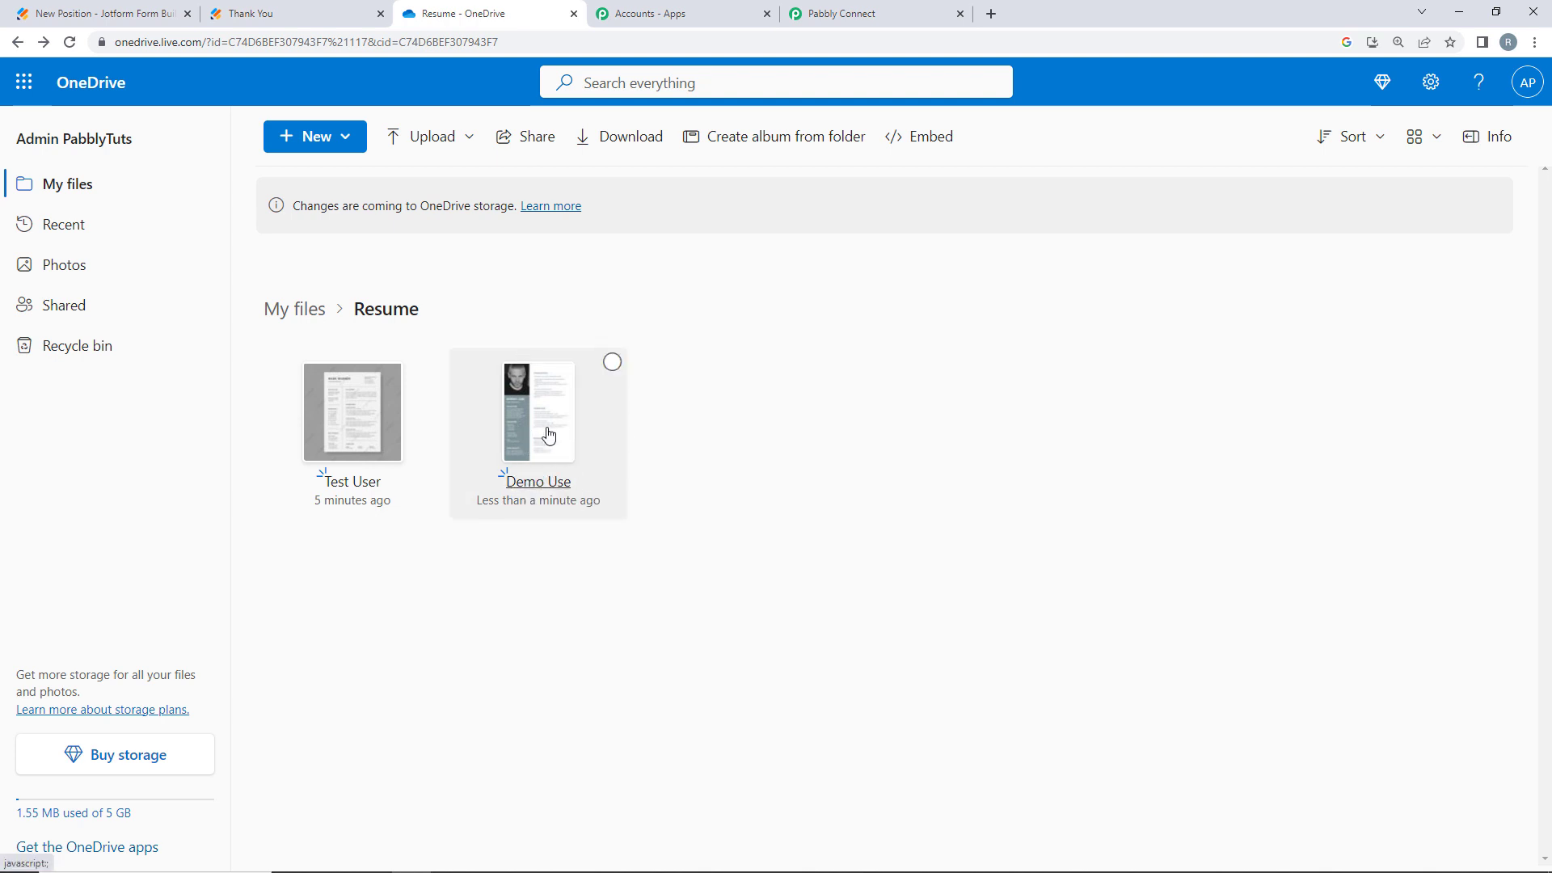
left_click(106, 14)
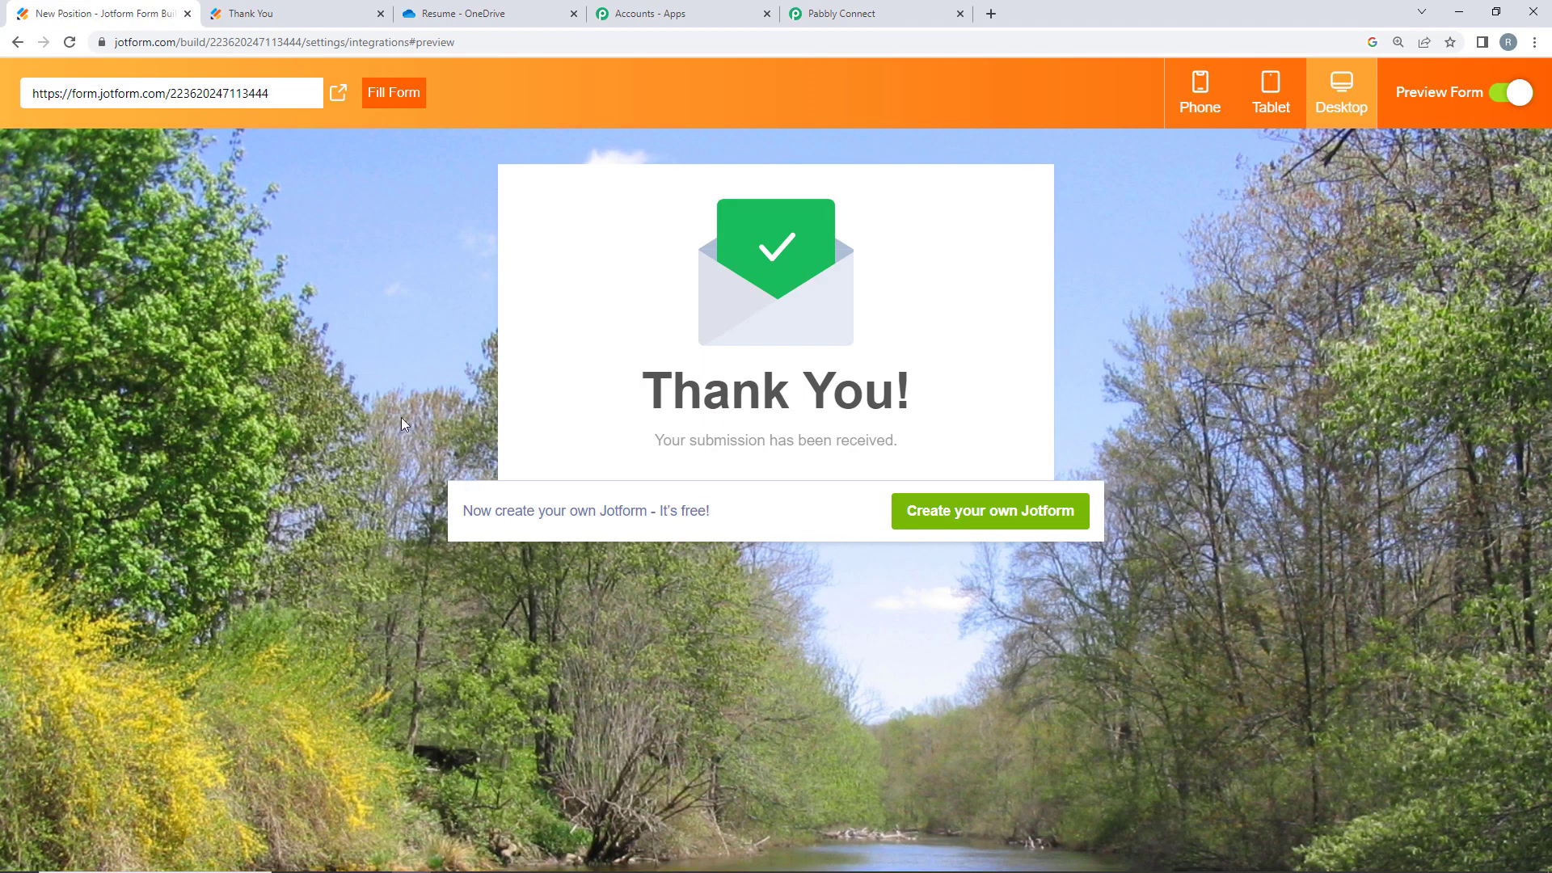
left_click(453, 14)
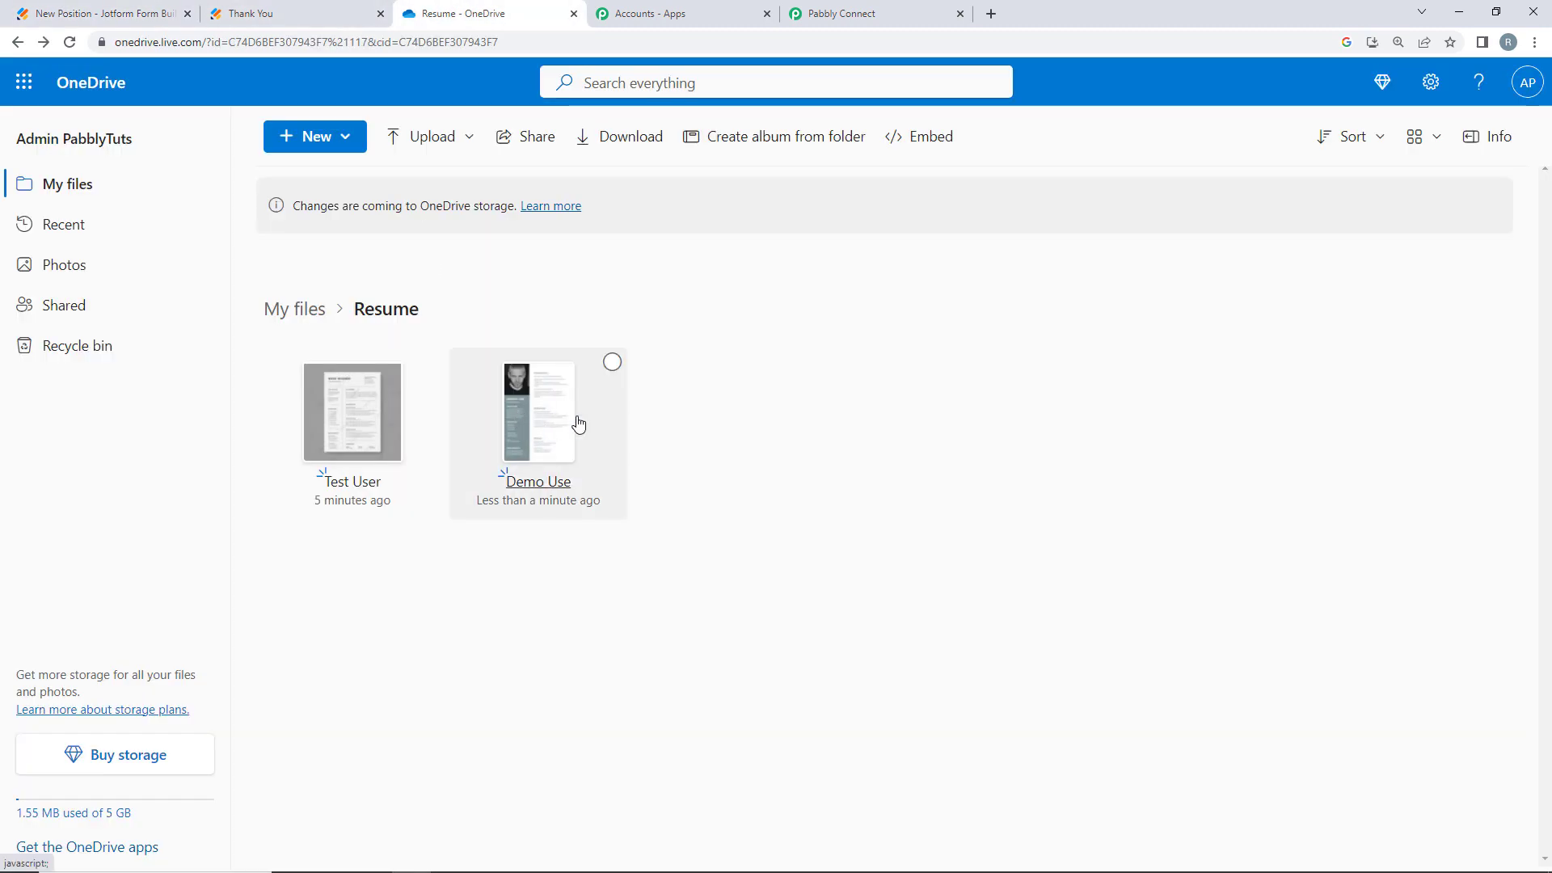
- Collapse the JotForm trigger and OneDrive upload steps in the Pabbly workflow
left_click(840, 13)
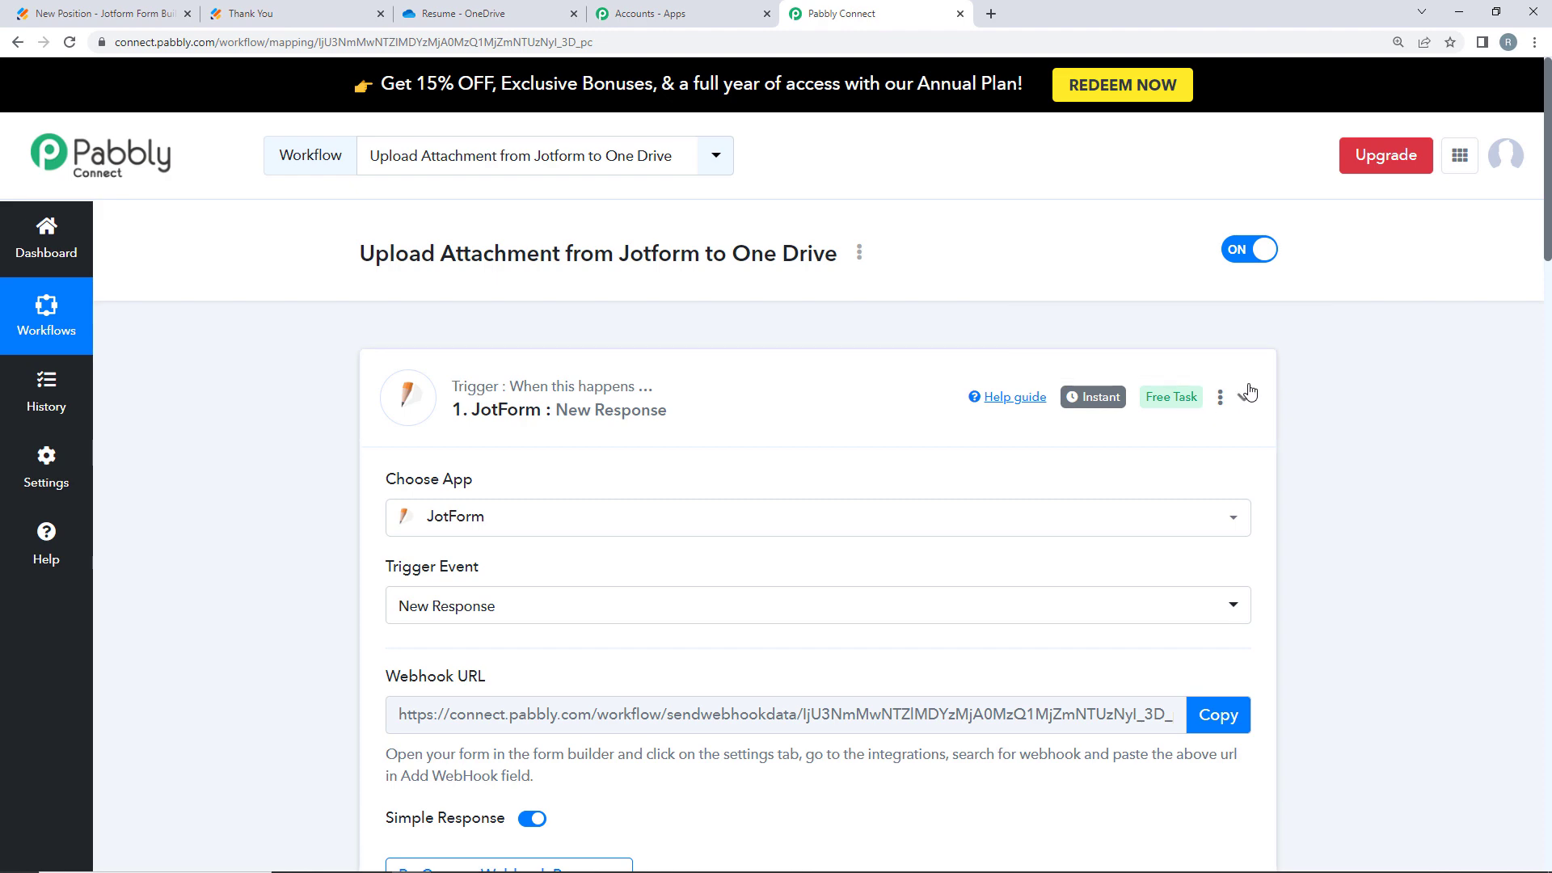
left_click(1243, 397)
scroll(1320, 384, "down", 3)
left_click(1236, 392)
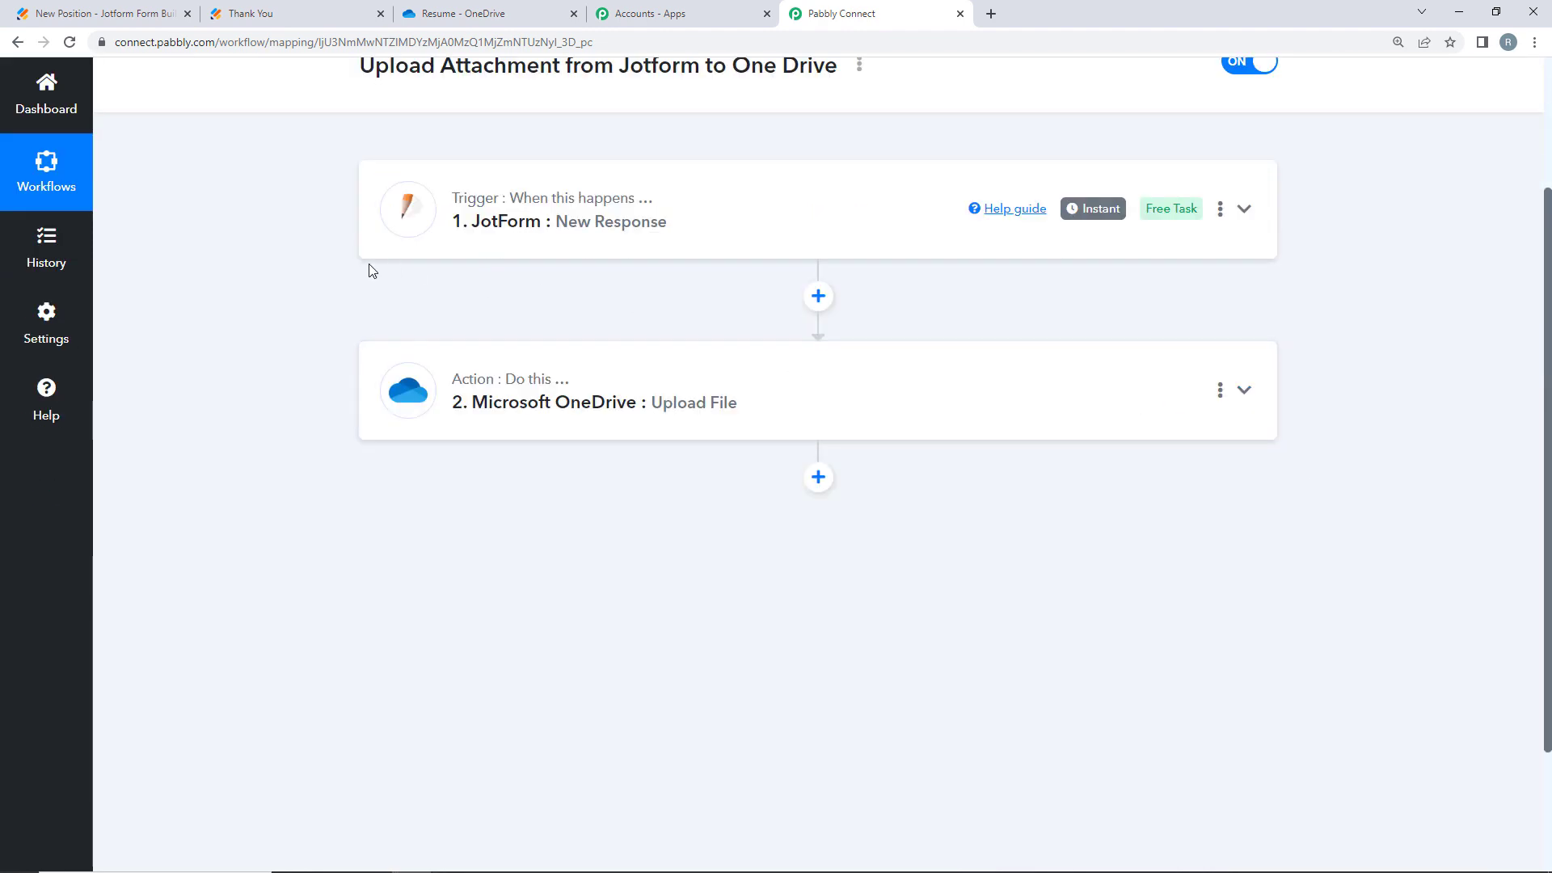
scroll(371, 267, "up", 3)
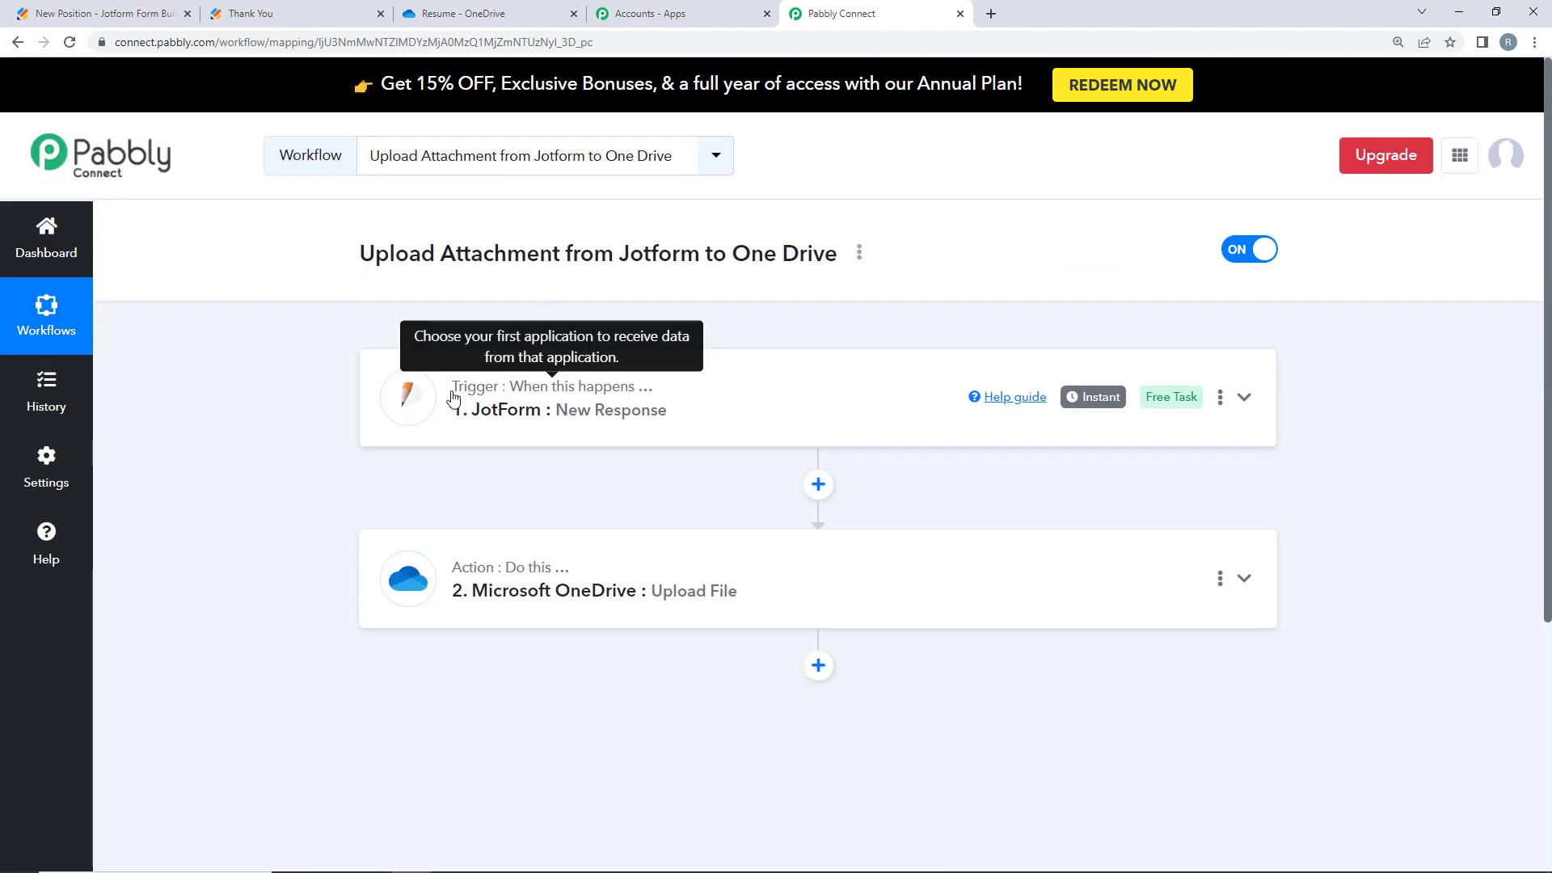